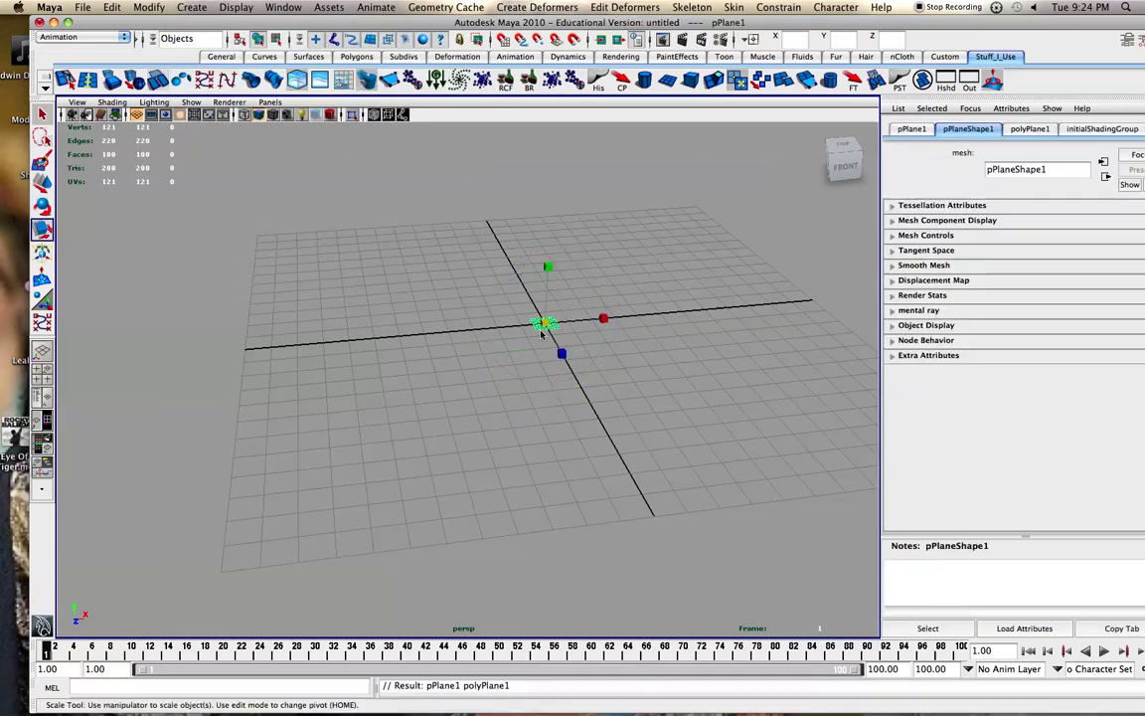
Scale the plane up uniformly to about 23.348 so it nearly fills the grid, and switch to the Polygons menu set
{"action": "left_click_drag", "start_coordinate": [546, 324], "coordinate": [841, 286]}
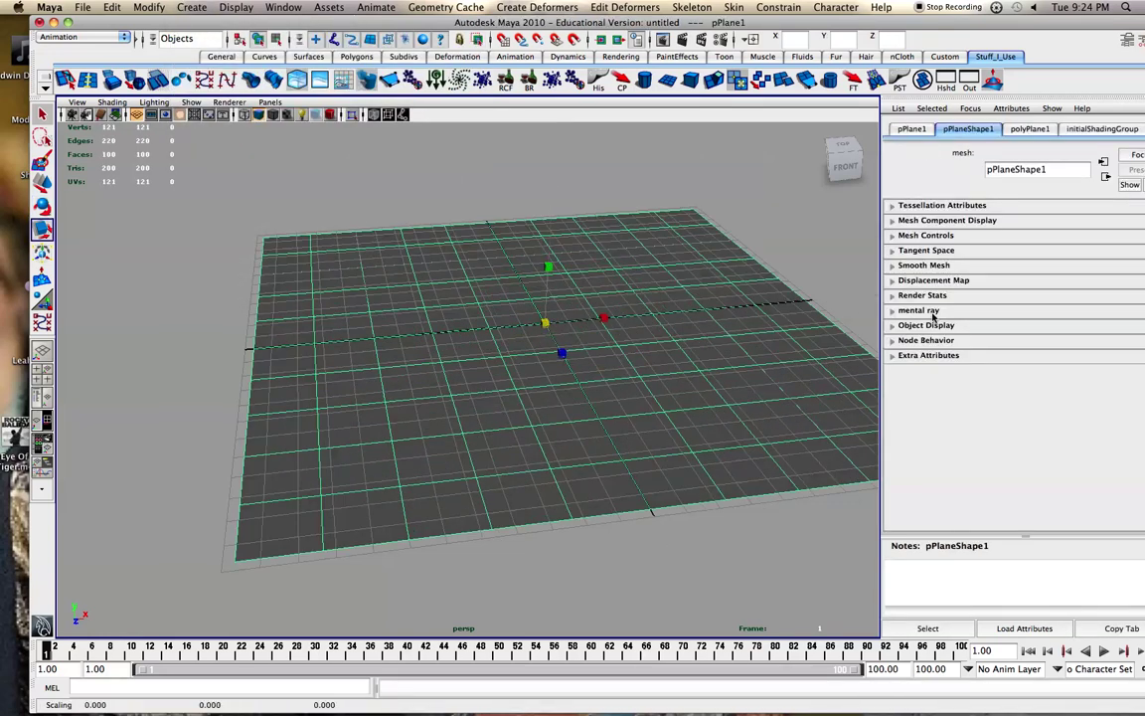
{"action": "left_click", "coordinate": [62, 38]}
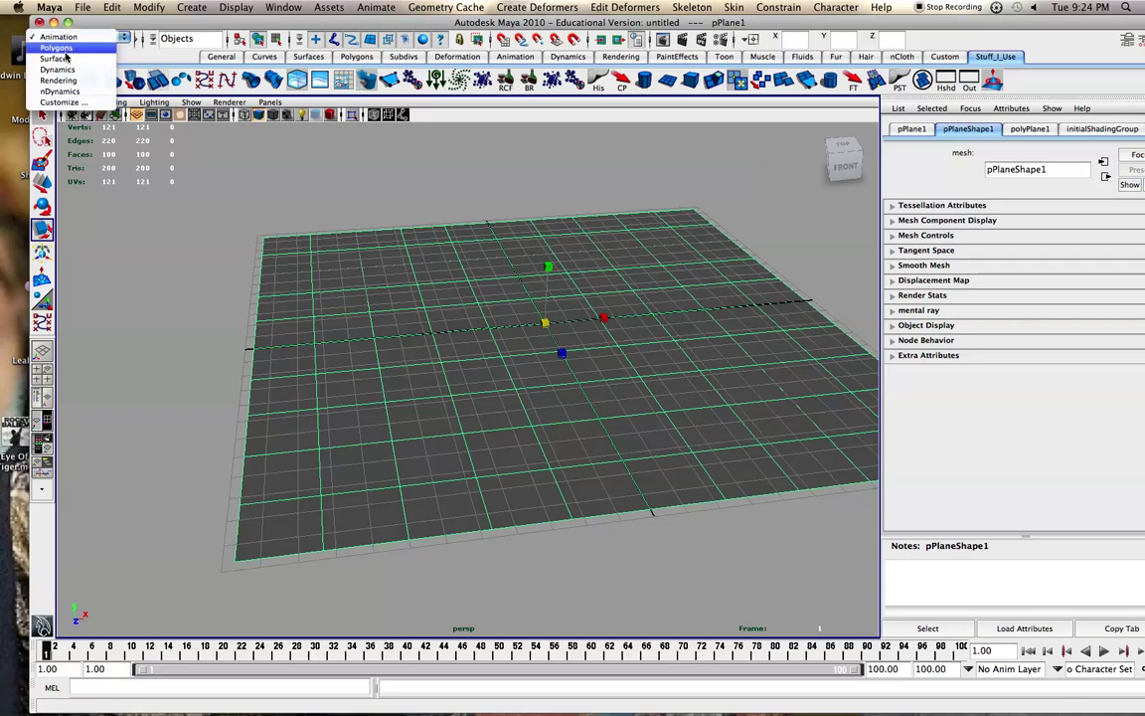
{"action": "left_click", "coordinate": [55, 48]}
{"action": "left_click", "coordinate": [413, 7]}
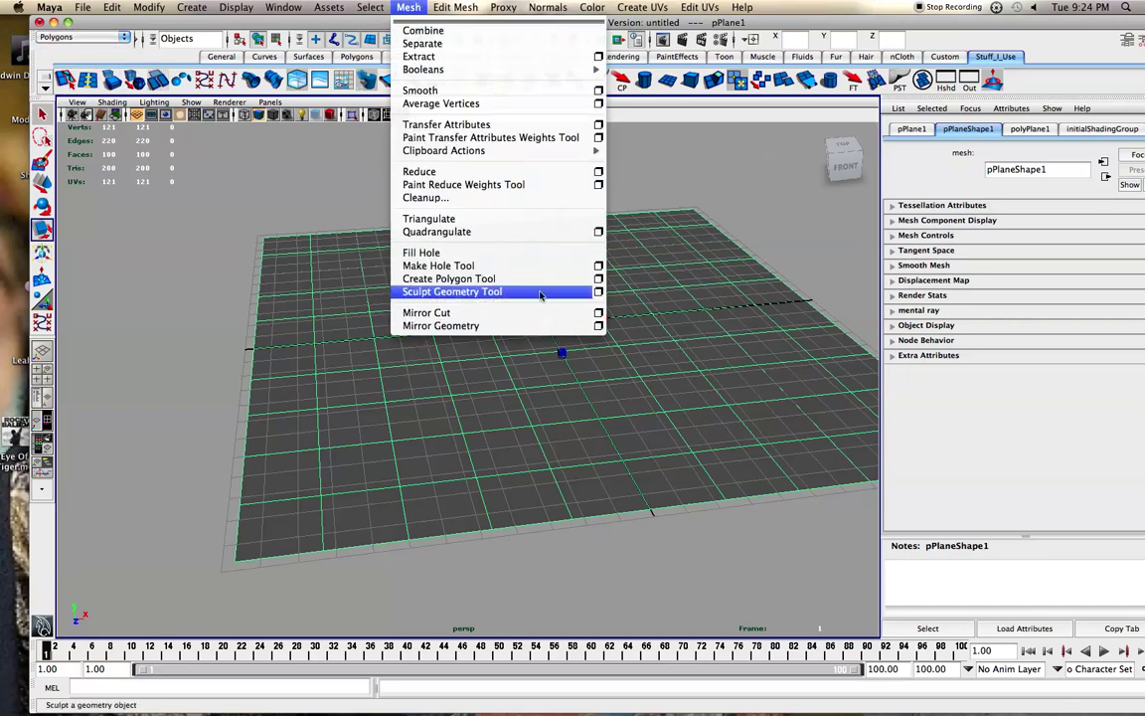
{"action": "left_click", "coordinate": [835, 197]}
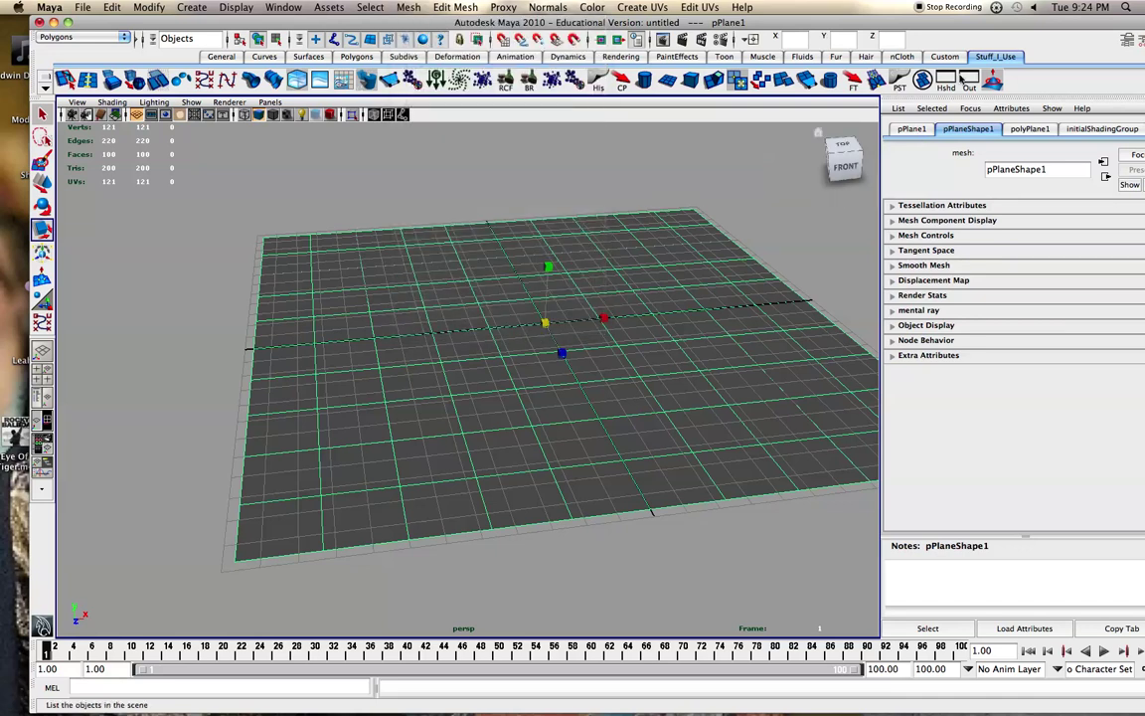
Set the plane's width and height subdivisions to 30 each
{"action": "double_click", "coordinate": [995, 83]}
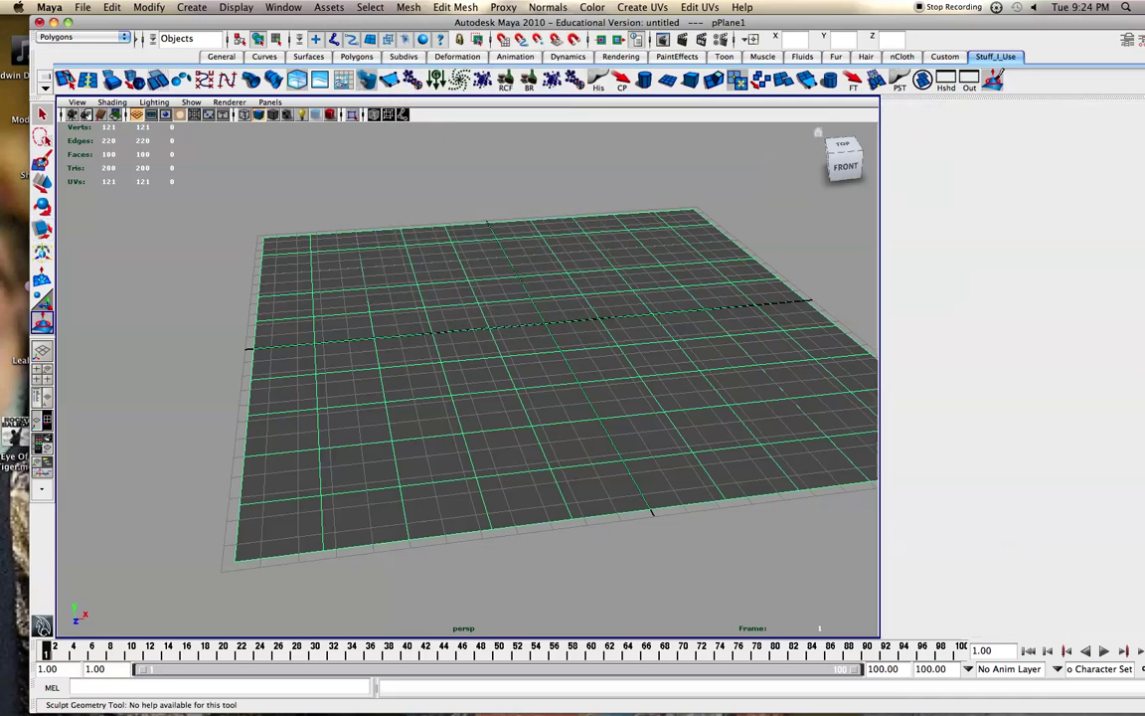
{"action": "left_click_drag", "start_coordinate": [951, 28], "coordinate": [909, 23]}
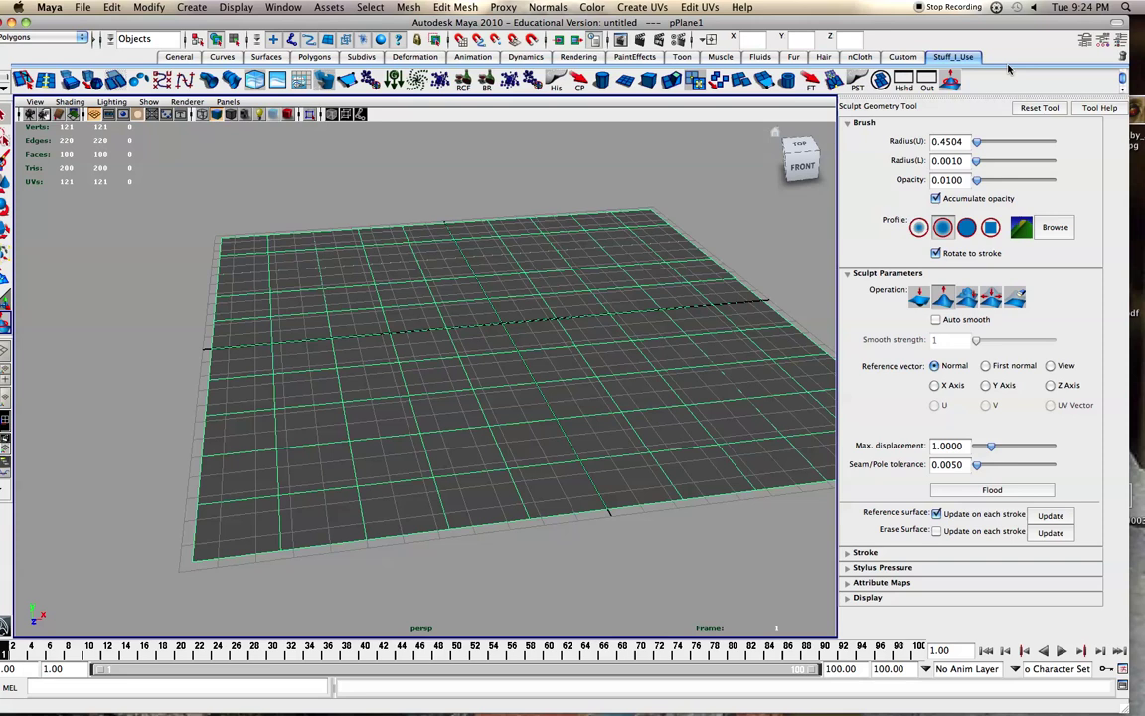
{"action": "left_click", "coordinate": [1120, 40]}
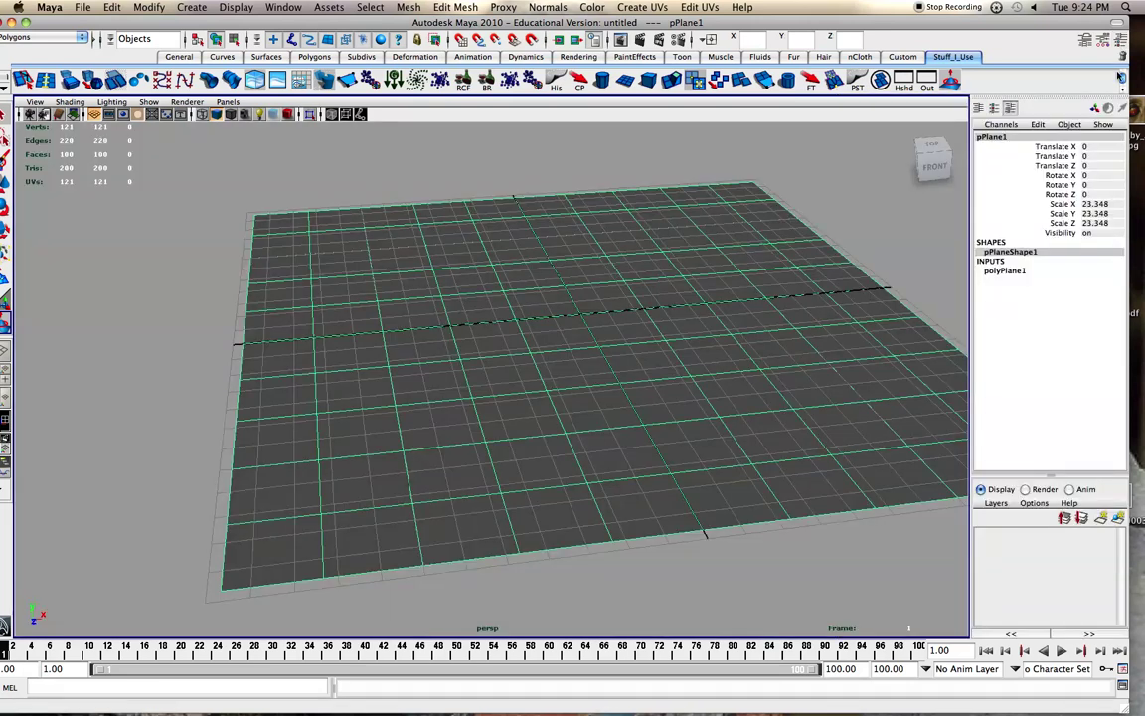
{"action": "left_click", "coordinate": [1000, 272]}
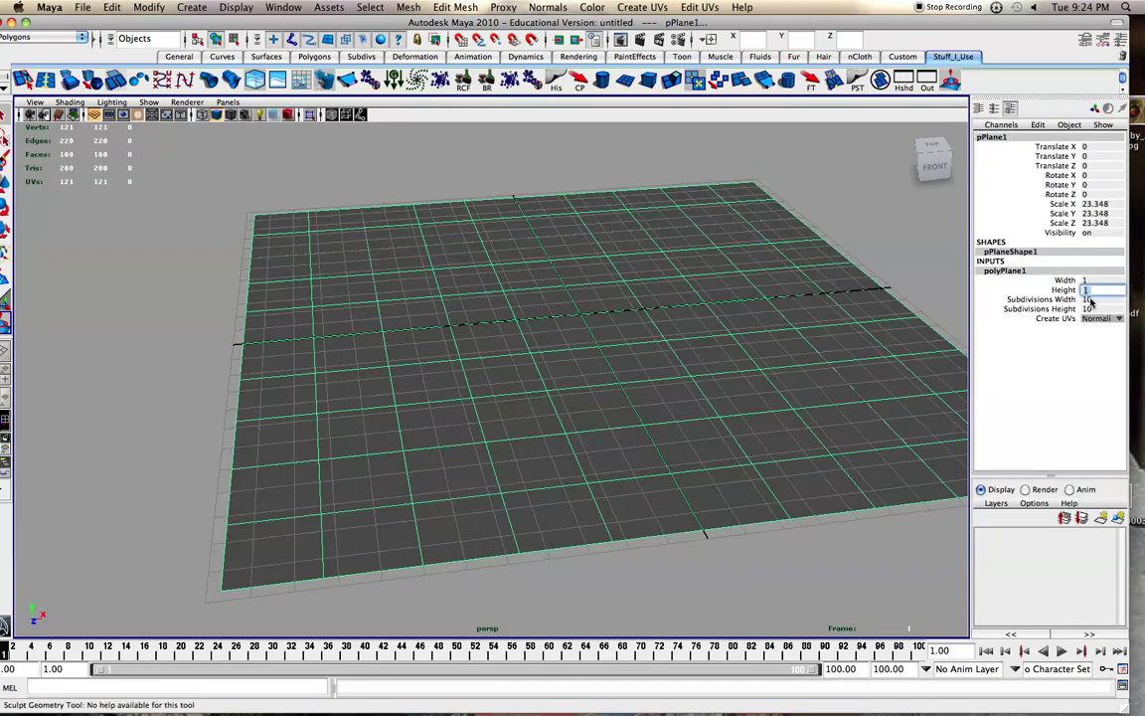
{"action": "left_click", "coordinate": [1090, 299]}
{"action": "type", "text": "30"}
{"action": "key", "text": "Tab"}
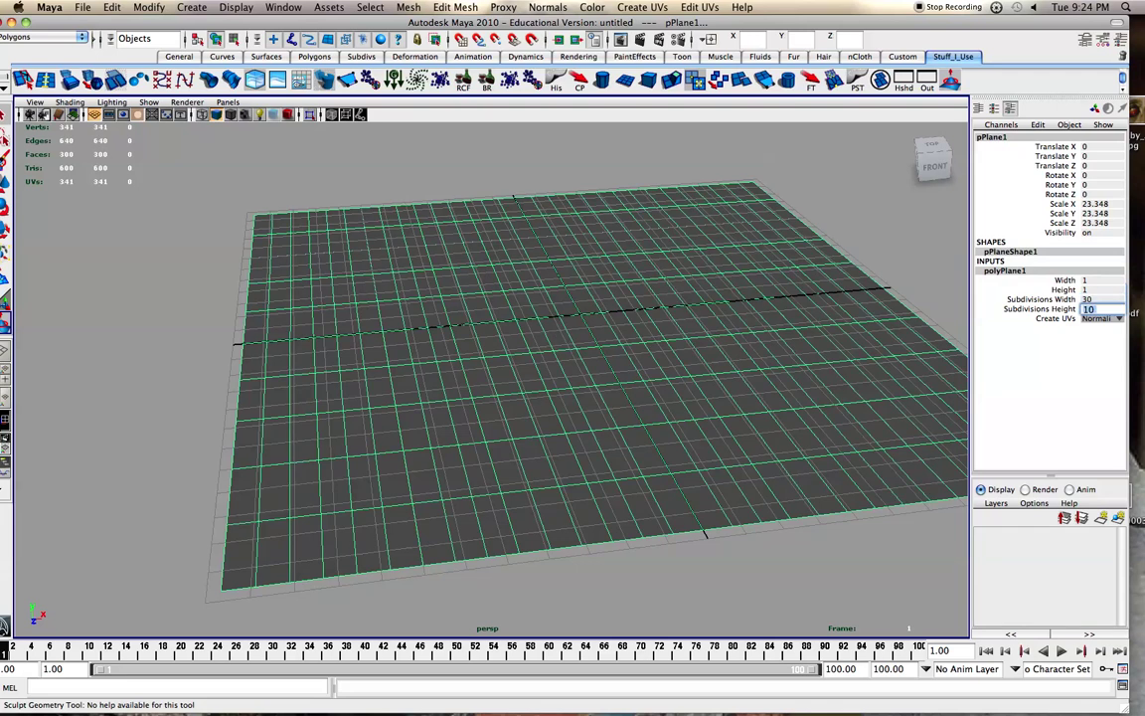
{"action": "key", "text": "Return"}
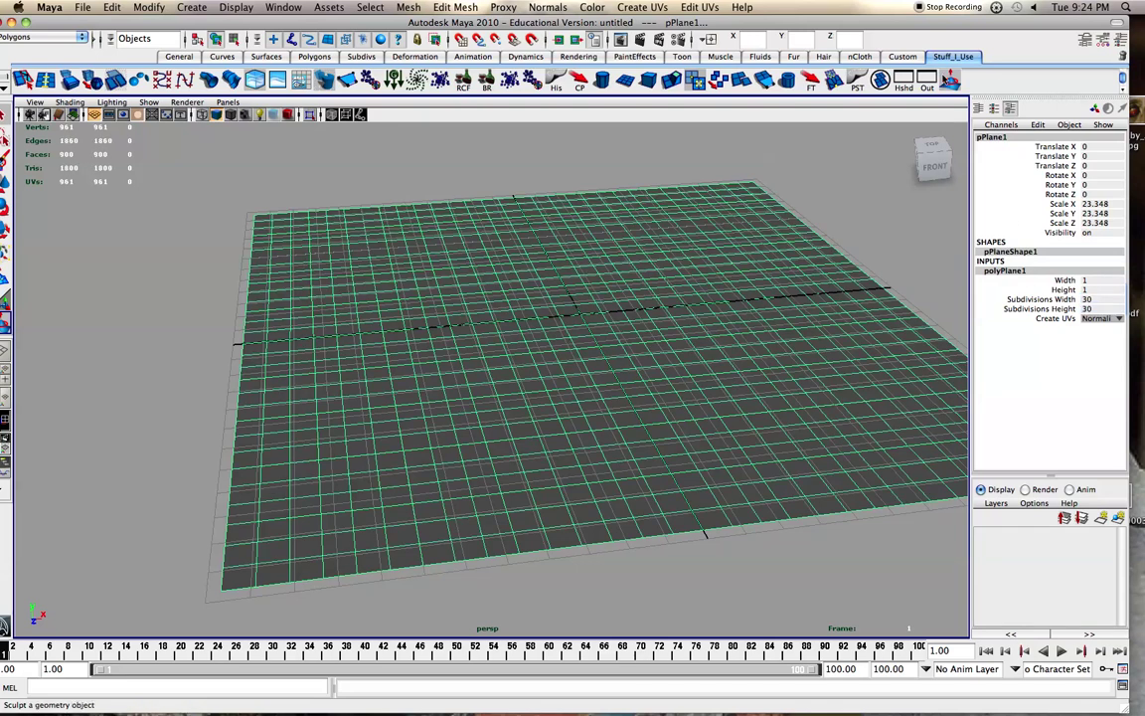
Sculpt gentle bumps and dips into the plane with the Sculpt Geometry Tool's Pull and Push operations
{"action": "double_click", "coordinate": [950, 80]}
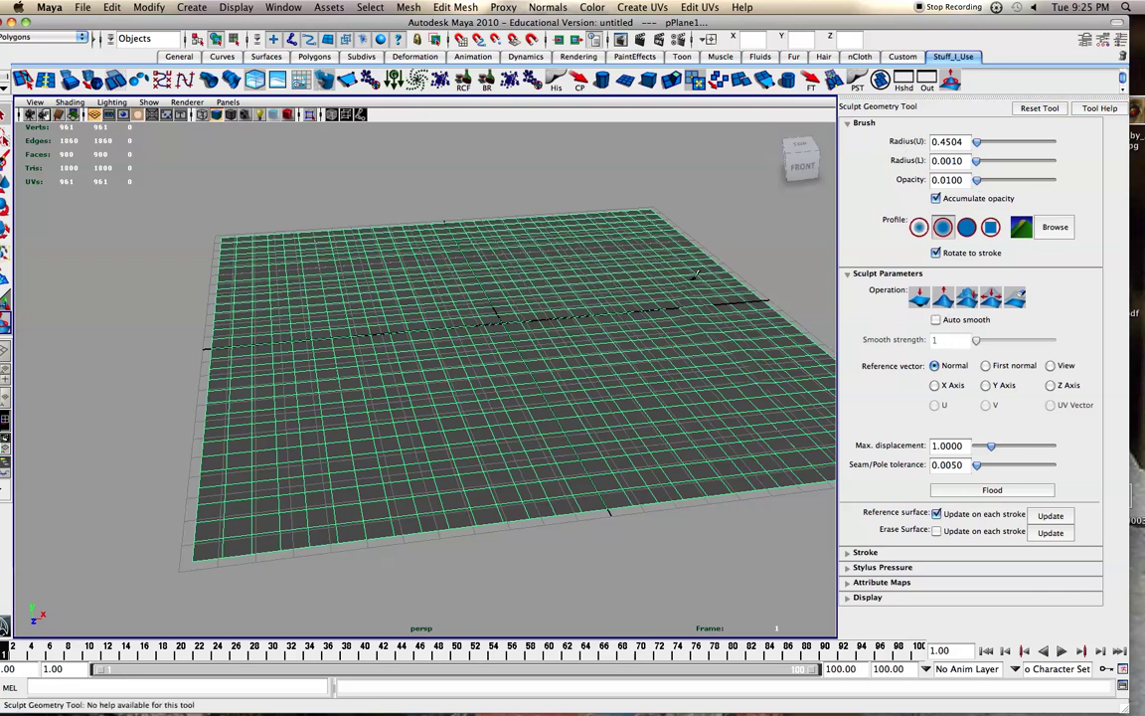
{"action": "mouse_move", "coordinate": [384, 430]}
{"action": "left_mouse_down"}
{"action": "mouse_move", "coordinate": [497, 334]}
{"action": "mouse_move", "coordinate": [273, 288]}
{"action": "mouse_move", "coordinate": [256, 397]}
{"action": "mouse_move", "coordinate": [719, 341]}
{"action": "mouse_move", "coordinate": [519, 326]}
{"action": "mouse_move", "coordinate": [592, 269]}
{"action": "left_mouse_up"}
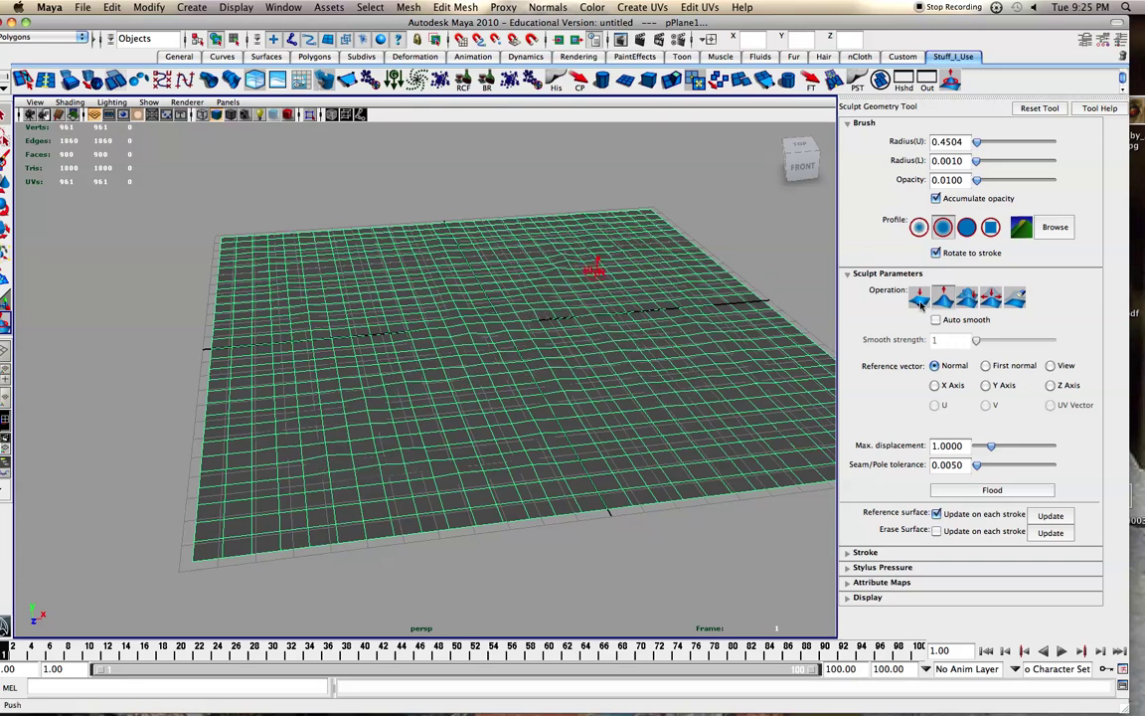
{"action": "left_click", "coordinate": [919, 300]}
{"action": "mouse_move", "coordinate": [724, 362]}
{"action": "left_mouse_down"}
{"action": "mouse_move", "coordinate": [676, 377]}
{"action": "mouse_move", "coordinate": [517, 273]}
{"action": "mouse_move", "coordinate": [390, 285]}
{"action": "mouse_move", "coordinate": [306, 402]}
{"action": "mouse_move", "coordinate": [478, 430]}
{"action": "mouse_move", "coordinate": [546, 316]}
{"action": "left_mouse_up"}
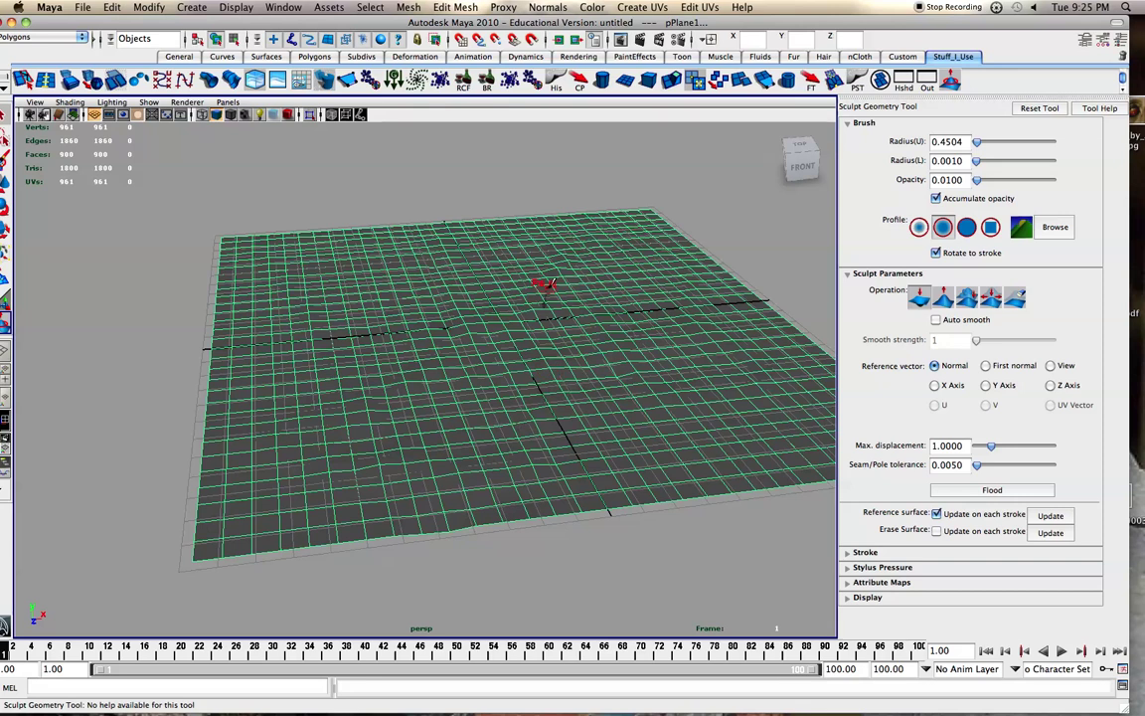
{"action": "key", "text": "q"}
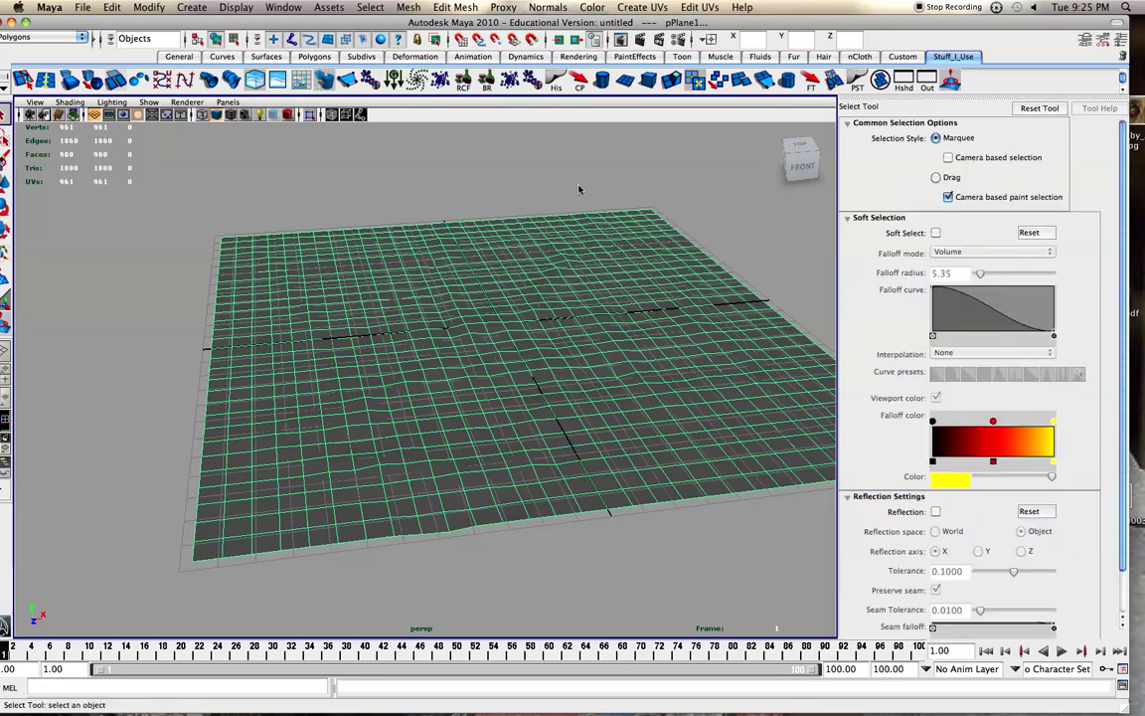
Make the sculpted plane live and show it in the four-view layout, framed in the top view
{"action": "left_click_drag", "start_coordinate": [540, 27], "coordinate": [573, 27]}
{"action": "left_click", "coordinate": [563, 40]}
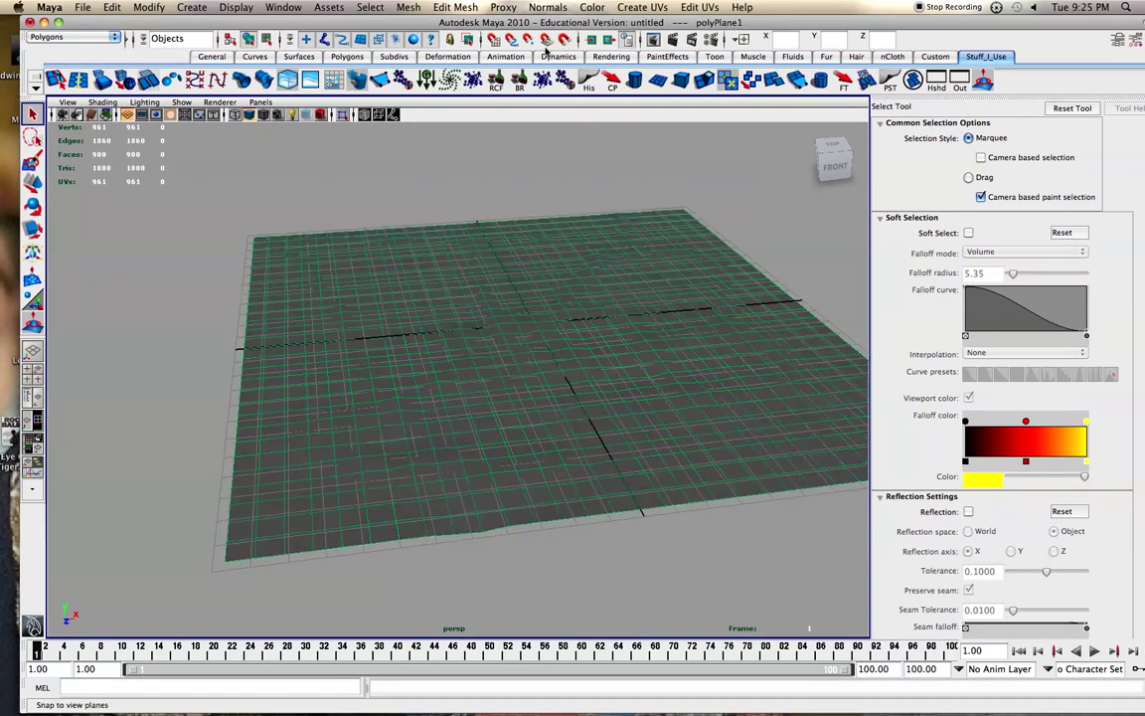
{"action": "key", "text": "space"}
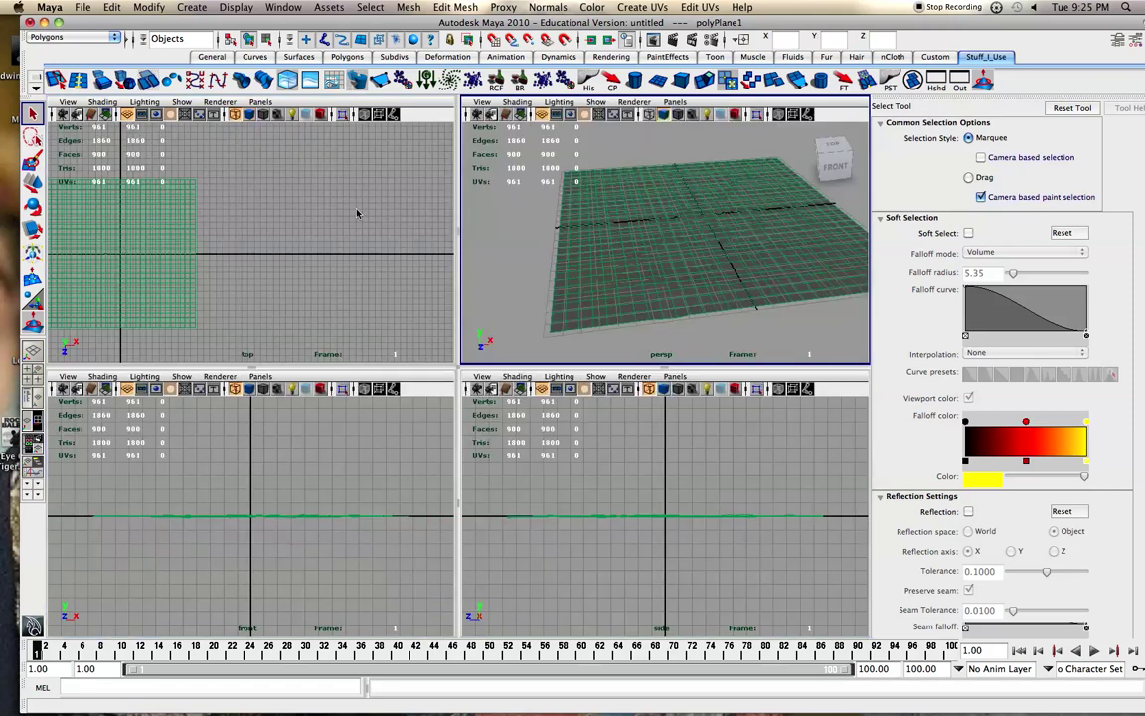
{"action": "middle_click_drag", "start_coordinate": [169, 268], "coordinate": [314, 268], "text": "alt"}
{"action": "scroll", "coordinate": [313, 268], "scroll_direction": "up", "scroll_amount": 6}
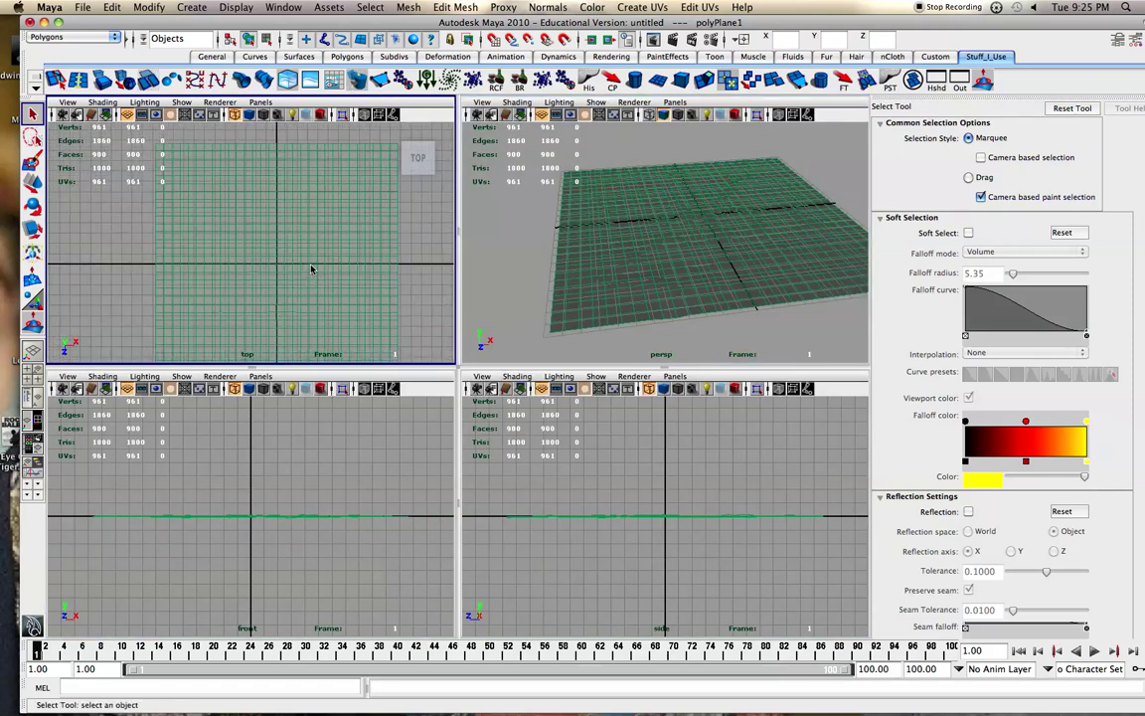
{"action": "middle_click_drag", "start_coordinate": [275, 184], "coordinate": [273, 237], "text": "alt"}
{"action": "scroll", "coordinate": [272, 245], "scroll_direction": "up", "scroll_amount": 3}
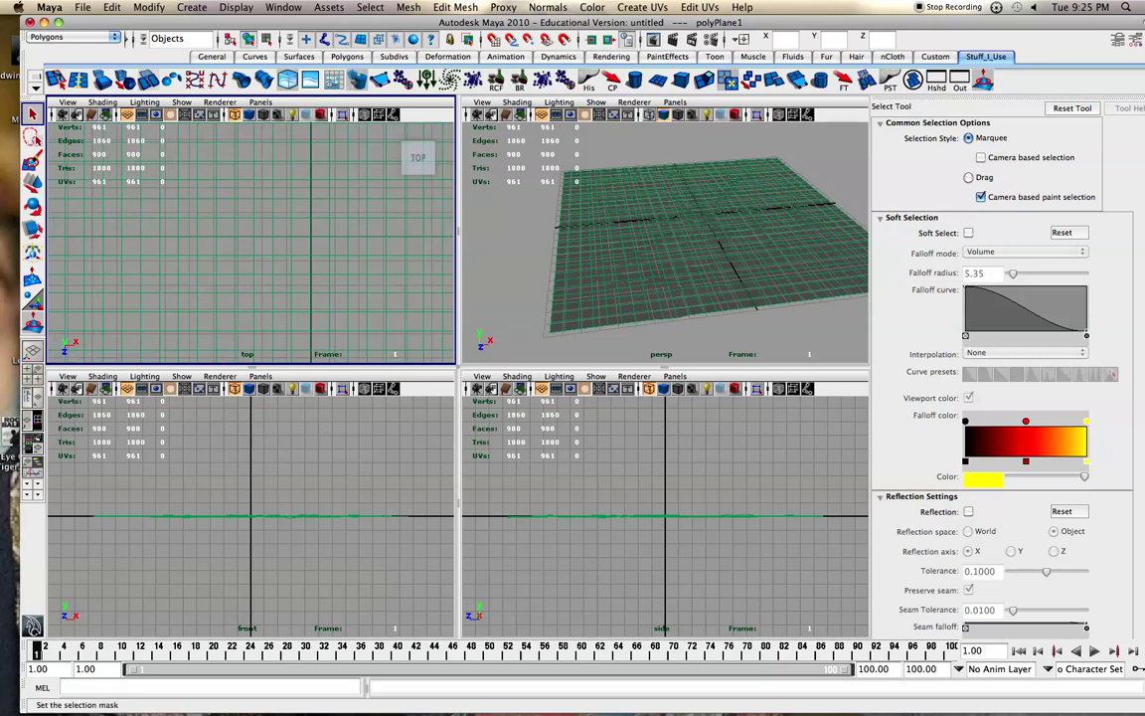
Start an EP curve on the live plane in the top view with two points running diagonally across its far half
{"action": "left_click", "coordinate": [192, 7]}
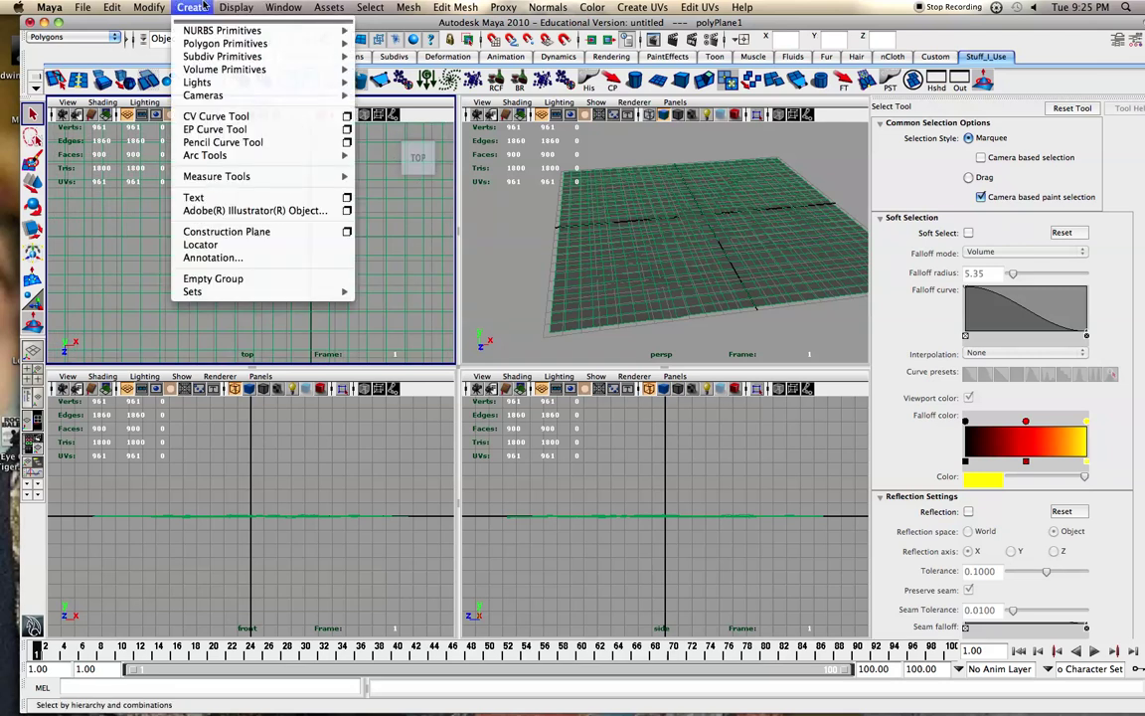
{"action": "left_click", "coordinate": [226, 130]}
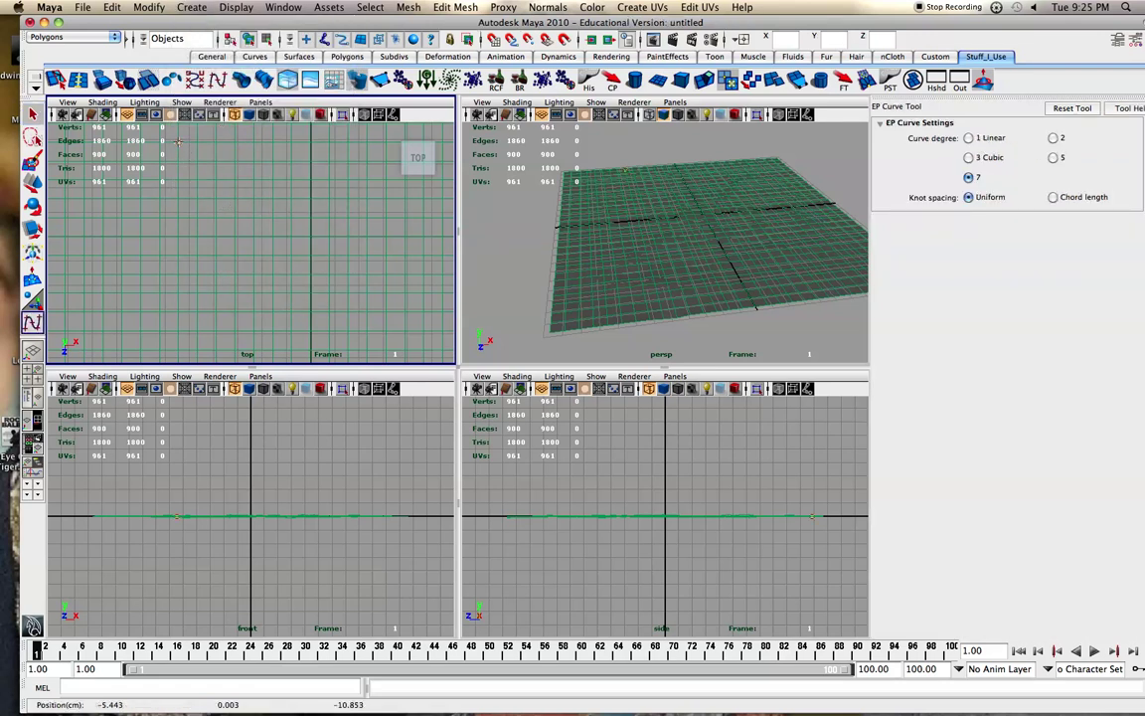
{"action": "left_click", "coordinate": [180, 146]}
{"action": "left_click", "coordinate": [385, 311]}
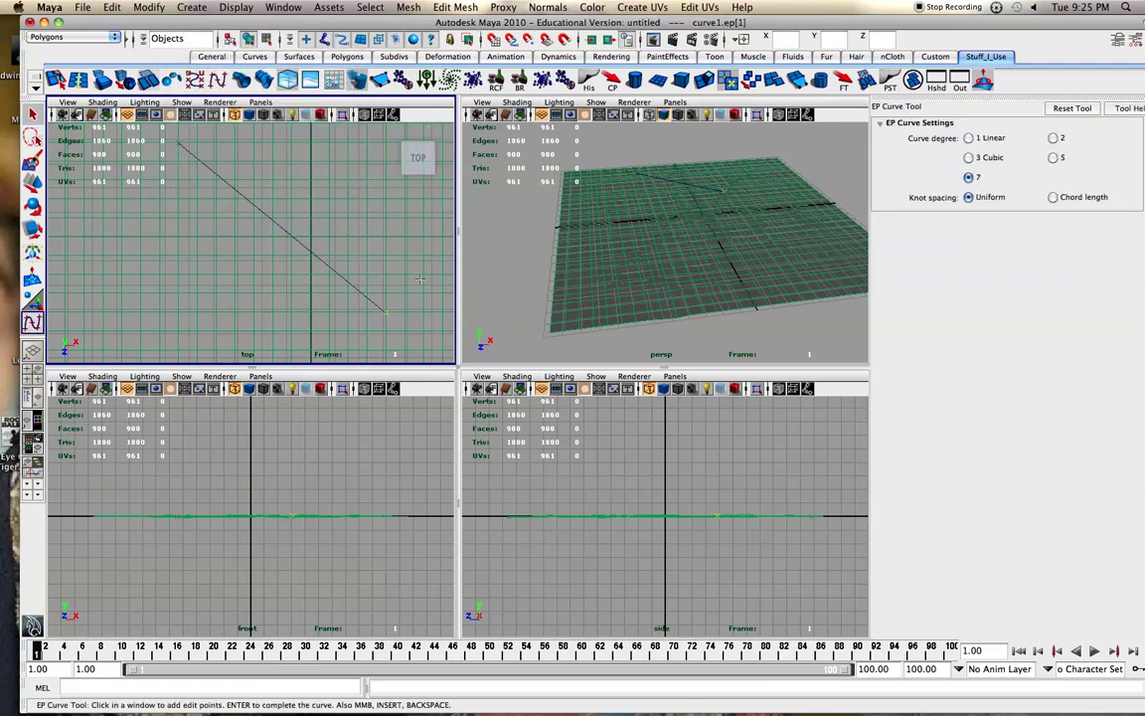
{"action": "left_click", "coordinate": [260, 335]}
{"action": "scroll", "coordinate": [321, 267], "scroll_direction": "down", "scroll_amount": 4}
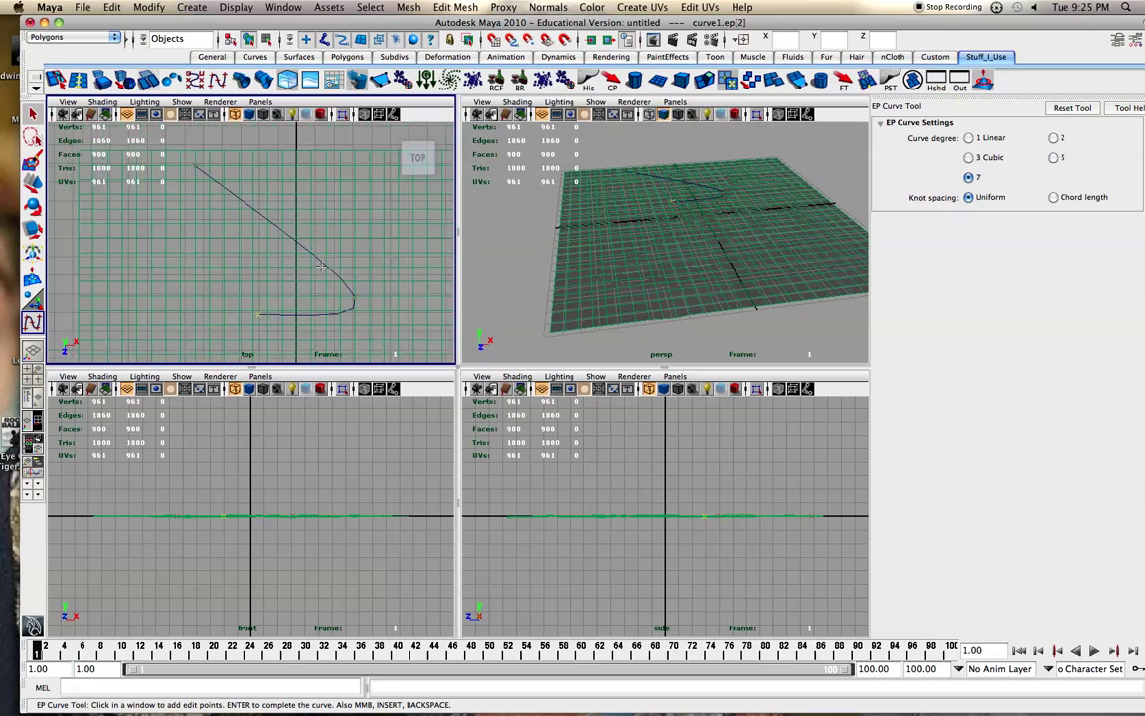
{"action": "left_click", "coordinate": [301, 325]}
{"action": "middle_click_drag", "start_coordinate": [307, 304], "coordinate": [283, 190], "text": "alt"}
{"action": "left_click_drag", "start_coordinate": [641, 230], "coordinate": [651, 227], "text": "alt"}
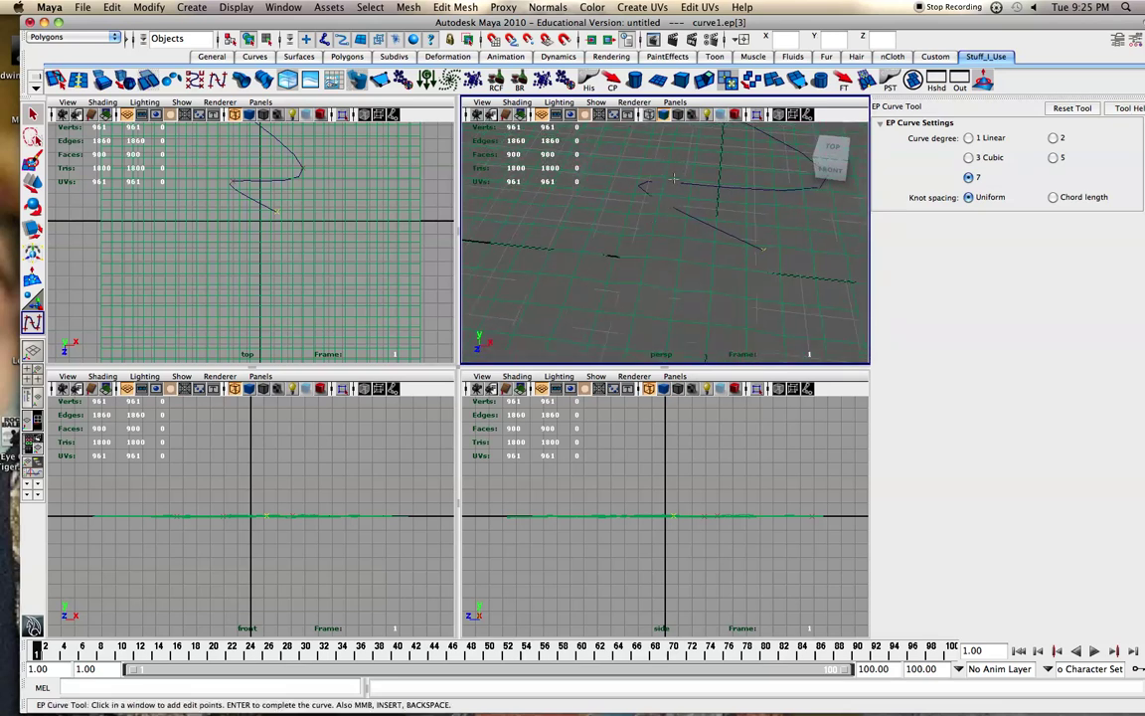
{"action": "key", "text": "z"}
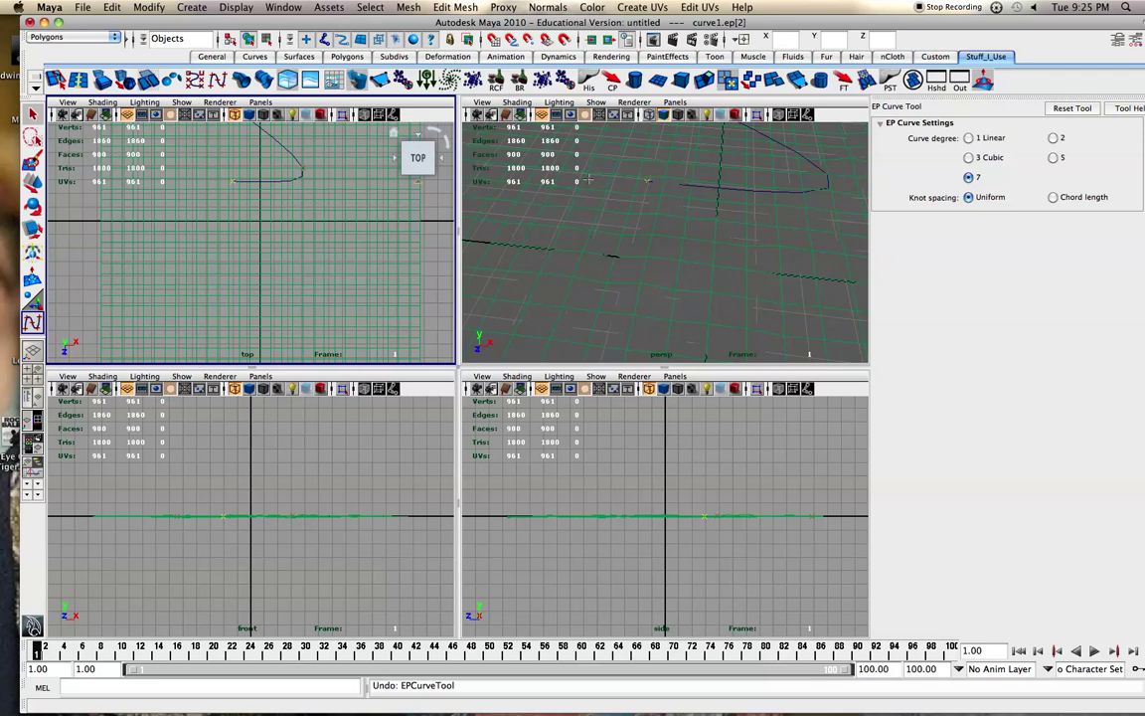
{"action": "key", "text": "z"}
Continue the EP curve with further points in a winding path across the plane's centre and complete it
{"action": "scroll", "coordinate": [279, 173], "scroll_direction": "up", "scroll_amount": 2}
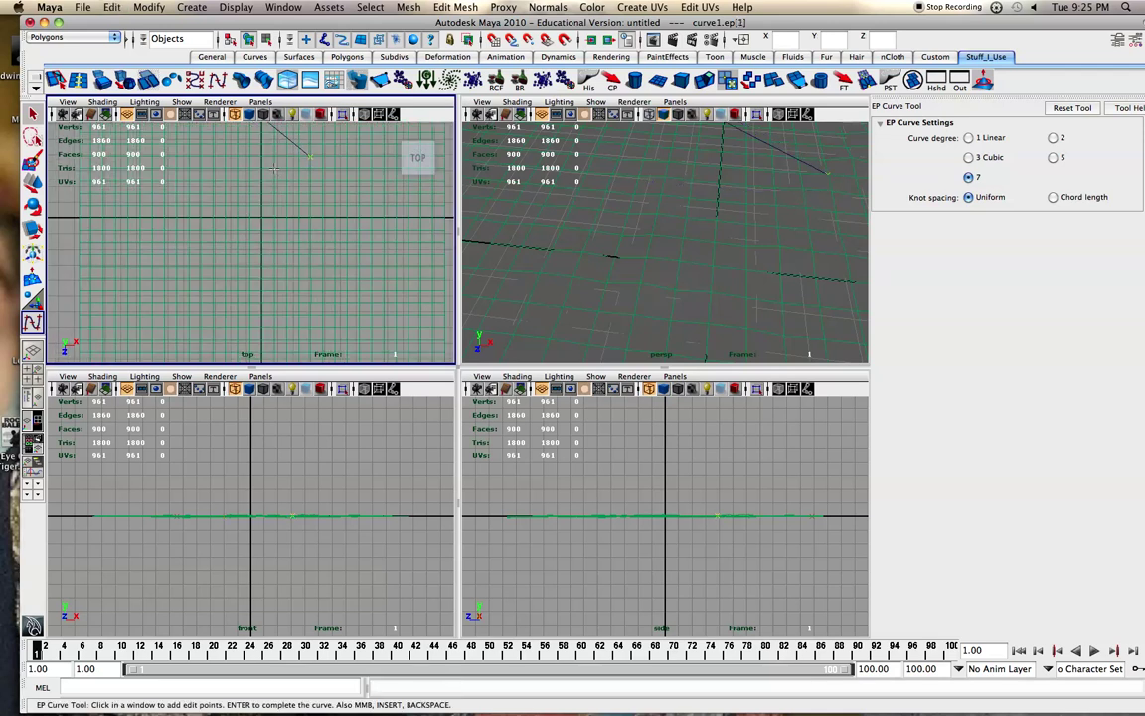
{"action": "left_click", "coordinate": [275, 194]}
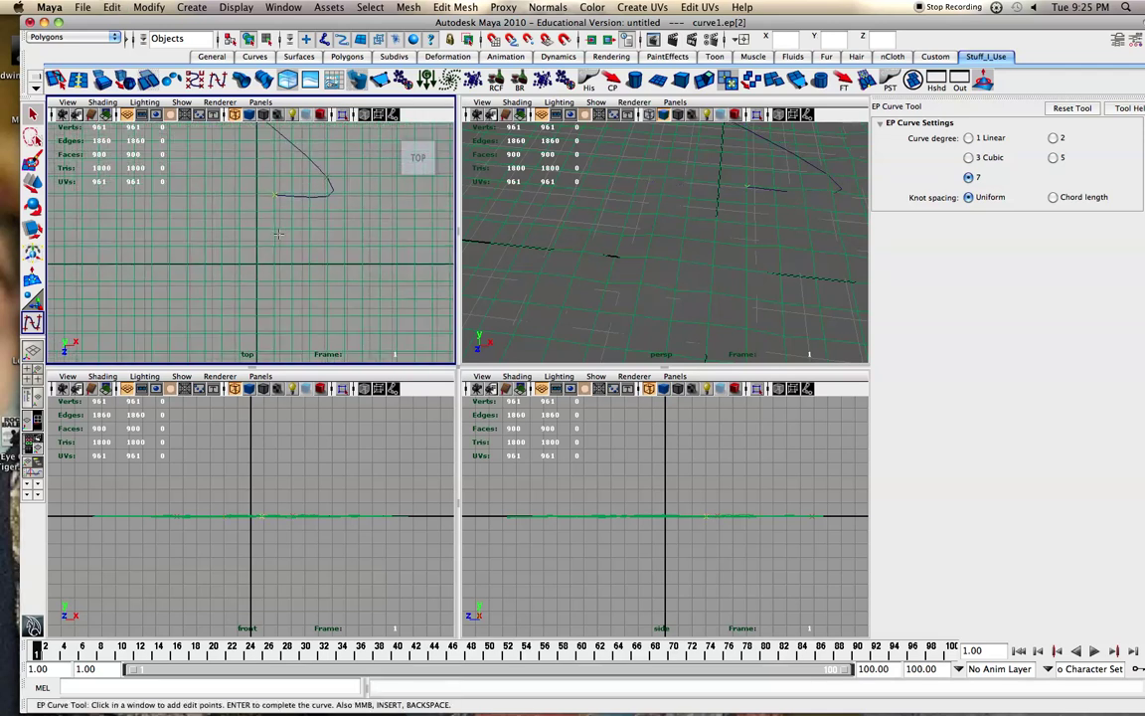
{"action": "scroll", "coordinate": [279, 201], "scroll_direction": "up", "scroll_amount": 2}
{"action": "left_click", "coordinate": [279, 204]}
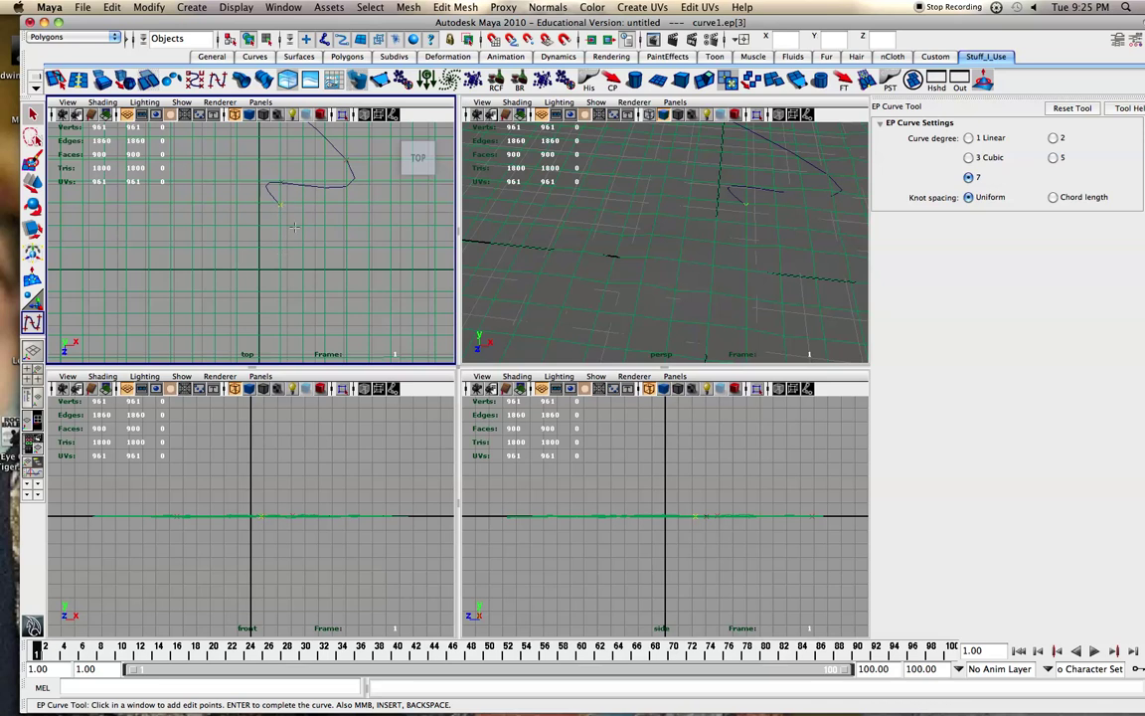
{"action": "left_click", "coordinate": [303, 225]}
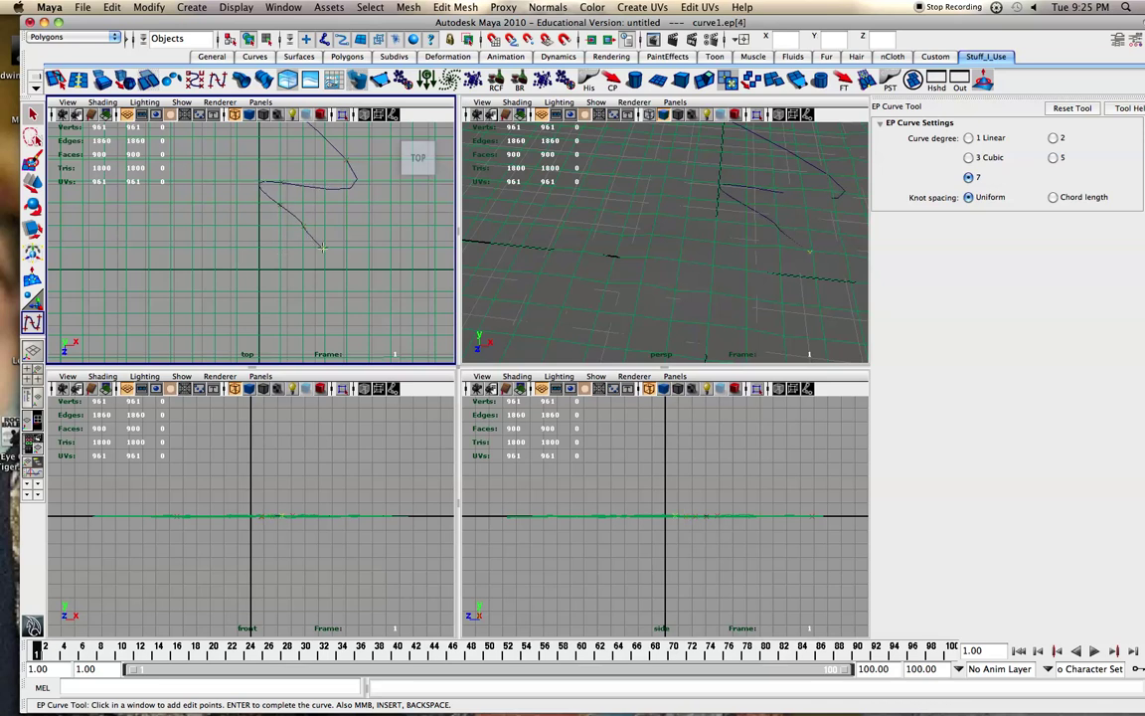
{"action": "left_click", "coordinate": [349, 268]}
{"action": "scroll", "coordinate": [363, 271], "scroll_direction": "down", "scroll_amount": 2}
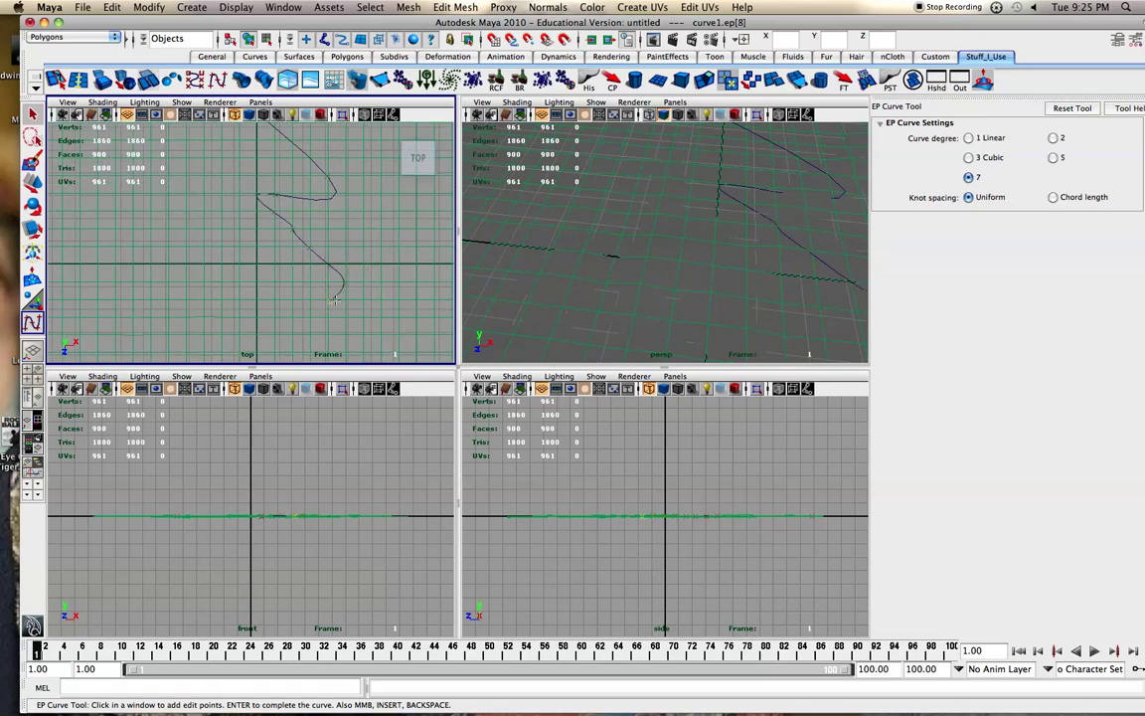
{"action": "scroll", "coordinate": [335, 299], "scroll_direction": "down", "scroll_amount": 1}
{"action": "left_click_drag", "start_coordinate": [757, 284], "coordinate": [584, 241], "text": "alt"}
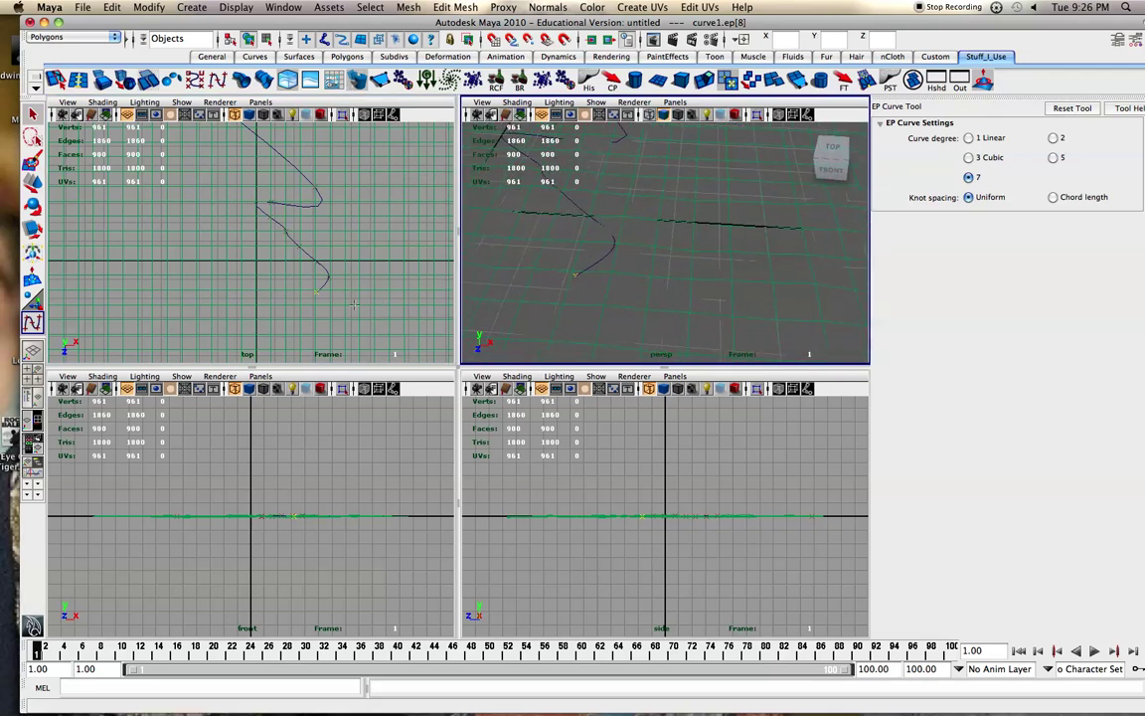
{"action": "left_click", "coordinate": [320, 309]}
{"action": "key", "text": "q"}
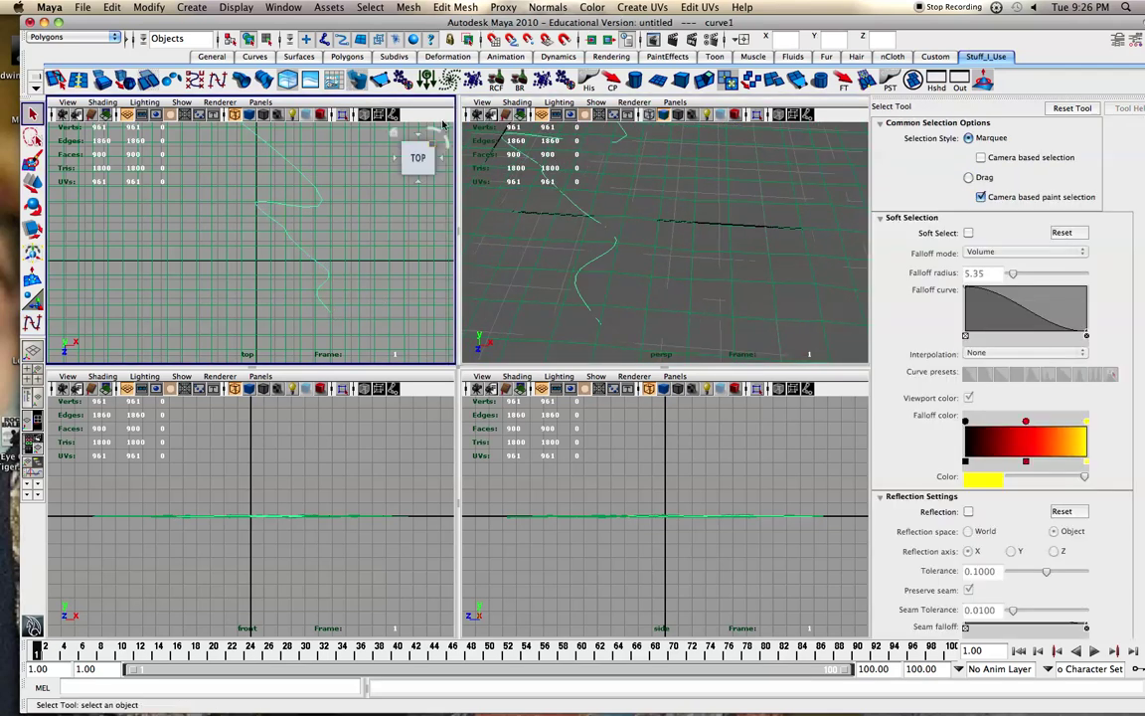
Turn off the plane's live state, restore the perspective view of the whole plane, and clear the selection
{"action": "left_click", "coordinate": [565, 40]}
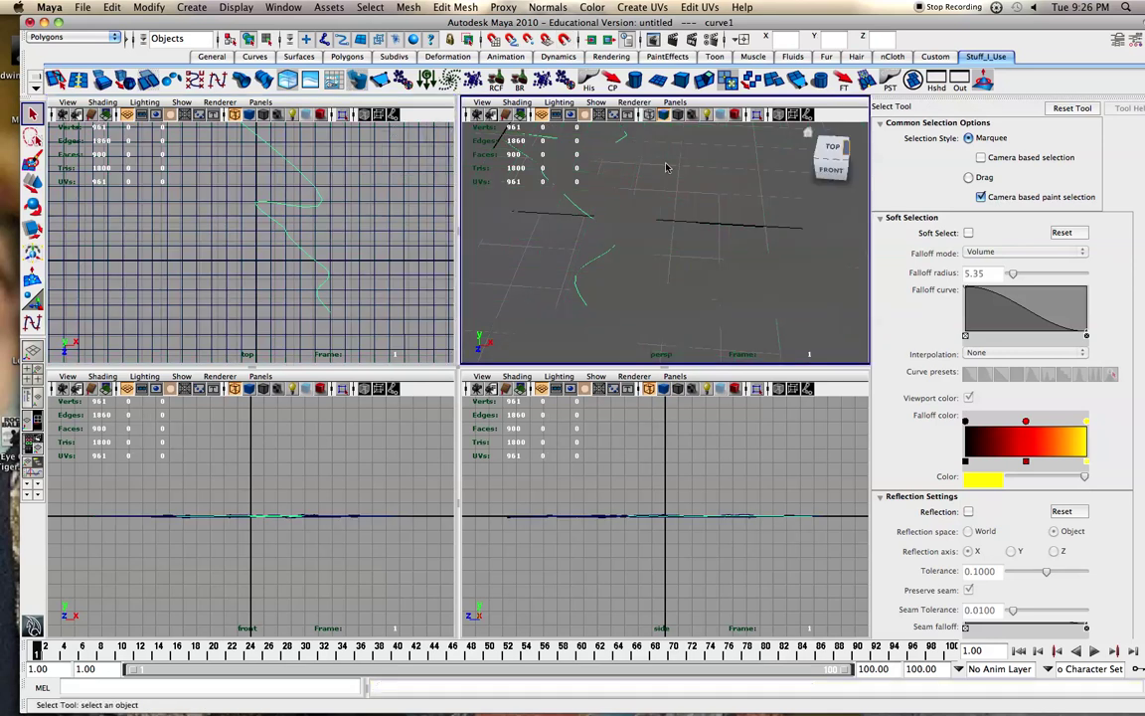
{"action": "key", "text": "bracketleft"}
{"action": "key", "text": "bracketleft"}
{"action": "key", "text": "bracketleft"}
{"action": "left_click", "coordinate": [662, 197]}
{"action": "key", "text": "bracketleft"}
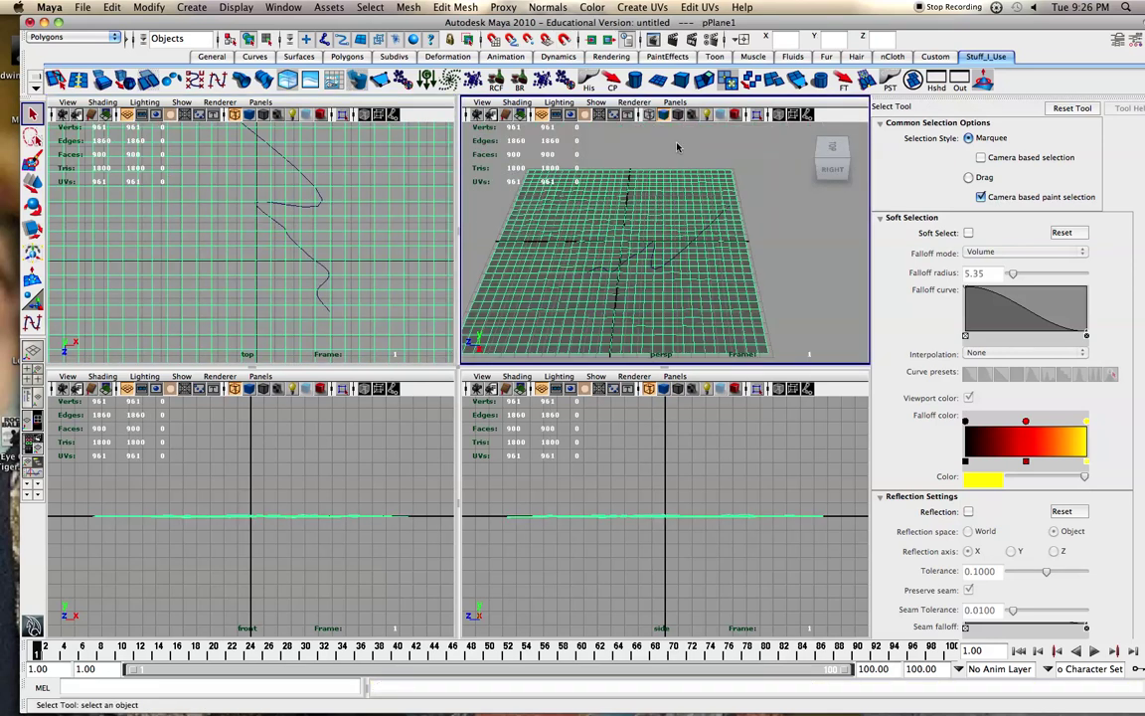
{"action": "left_click", "coordinate": [677, 145]}
Create a polygon sphere at the origin and activate the Move tool on it
{"action": "left_click", "coordinate": [191, 6]}
{"action": "mouse_move", "coordinate": [208, 46]}
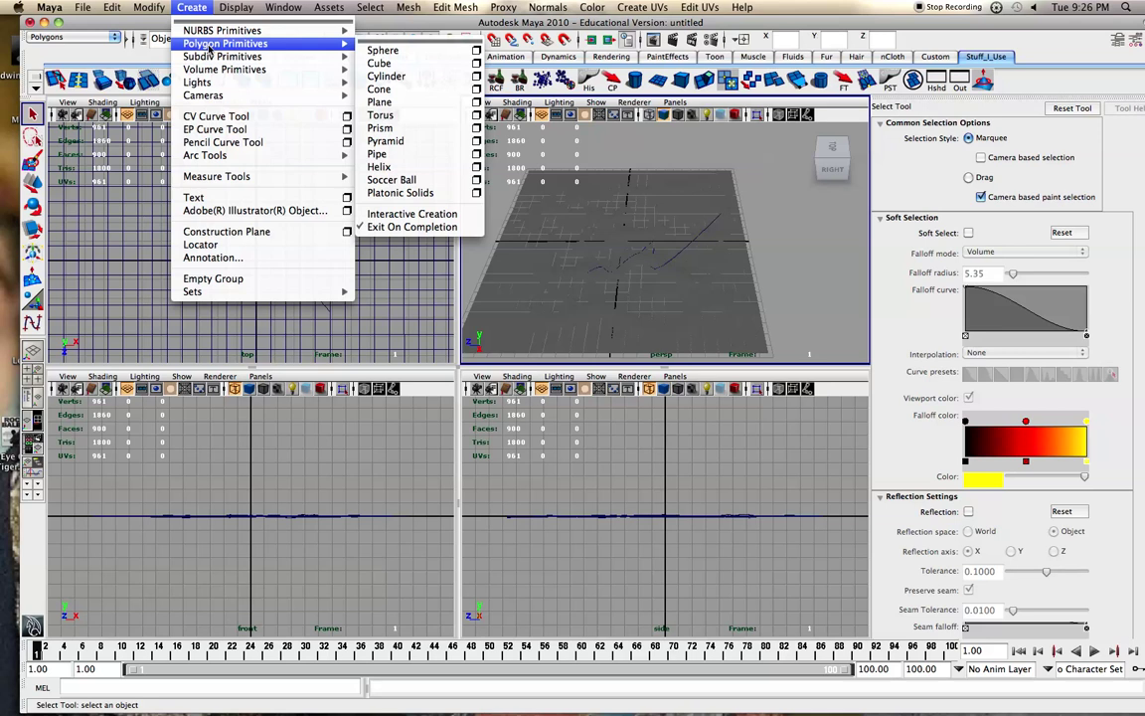
{"action": "left_click", "coordinate": [382, 49]}
{"action": "scroll", "coordinate": [602, 229], "scroll_direction": "up", "scroll_amount": 2}
{"action": "key", "text": "w"}
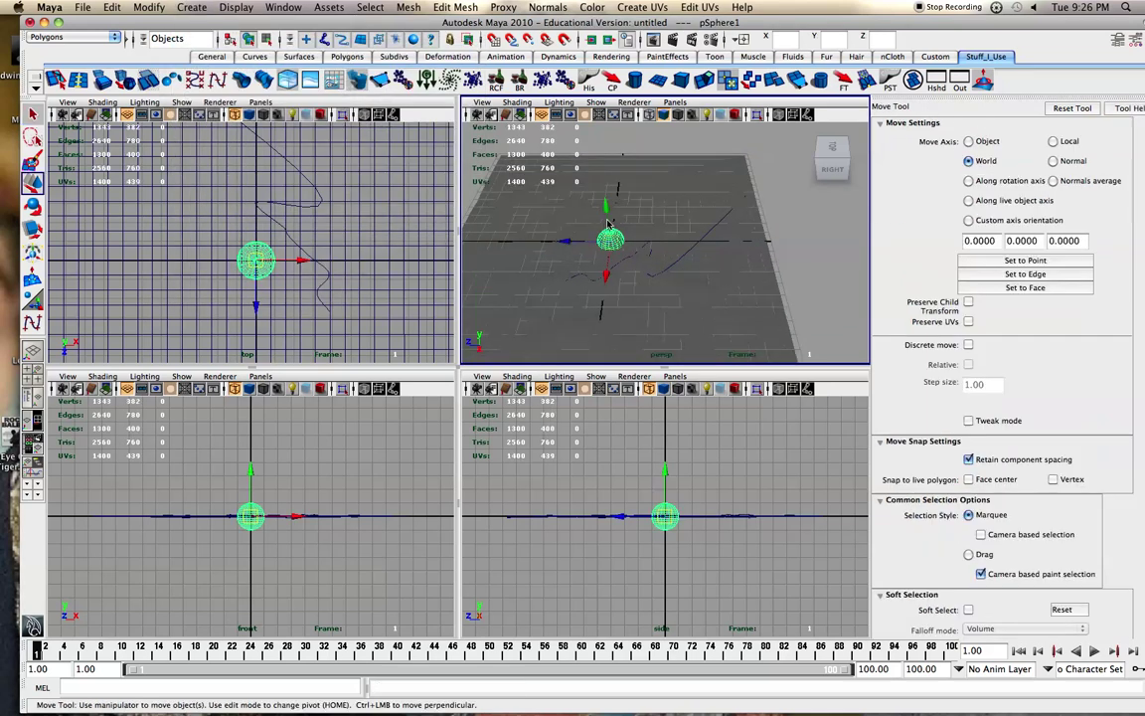
Raise the sphere above the ground plane and return to the Select tool
{"action": "left_click_drag", "start_coordinate": [609, 214], "coordinate": [606, 189]}
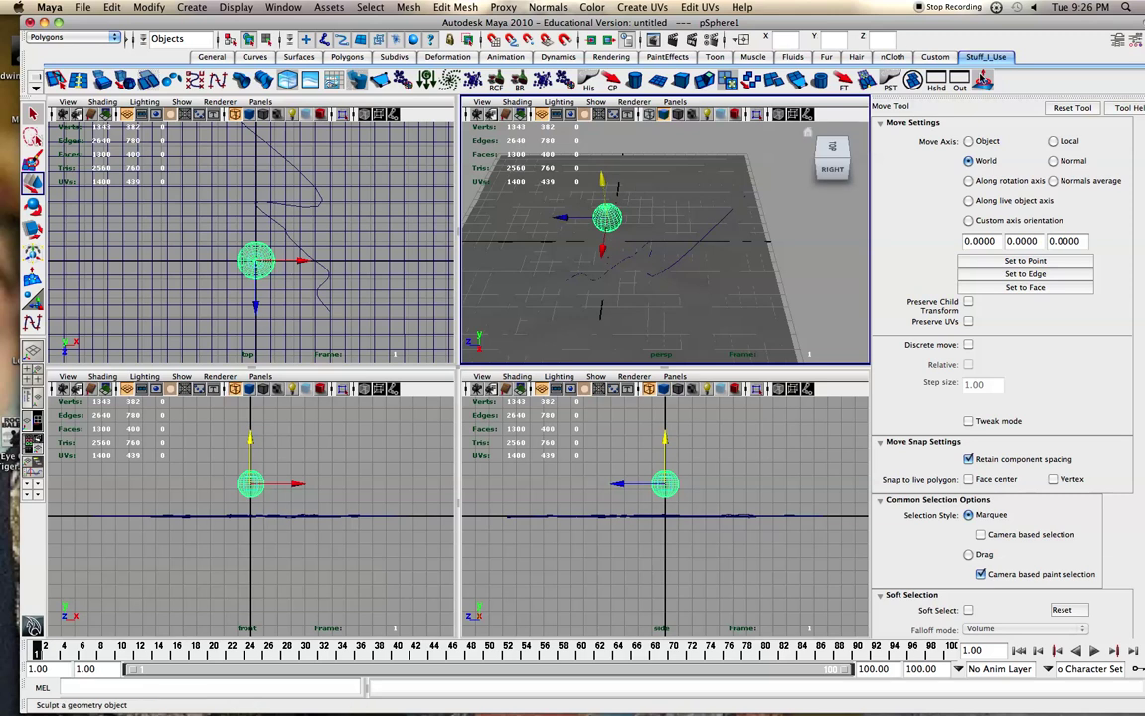
{"action": "left_click", "coordinate": [982, 79]}
{"action": "scroll", "coordinate": [572, 196], "scroll_direction": "up", "scroll_amount": 3}
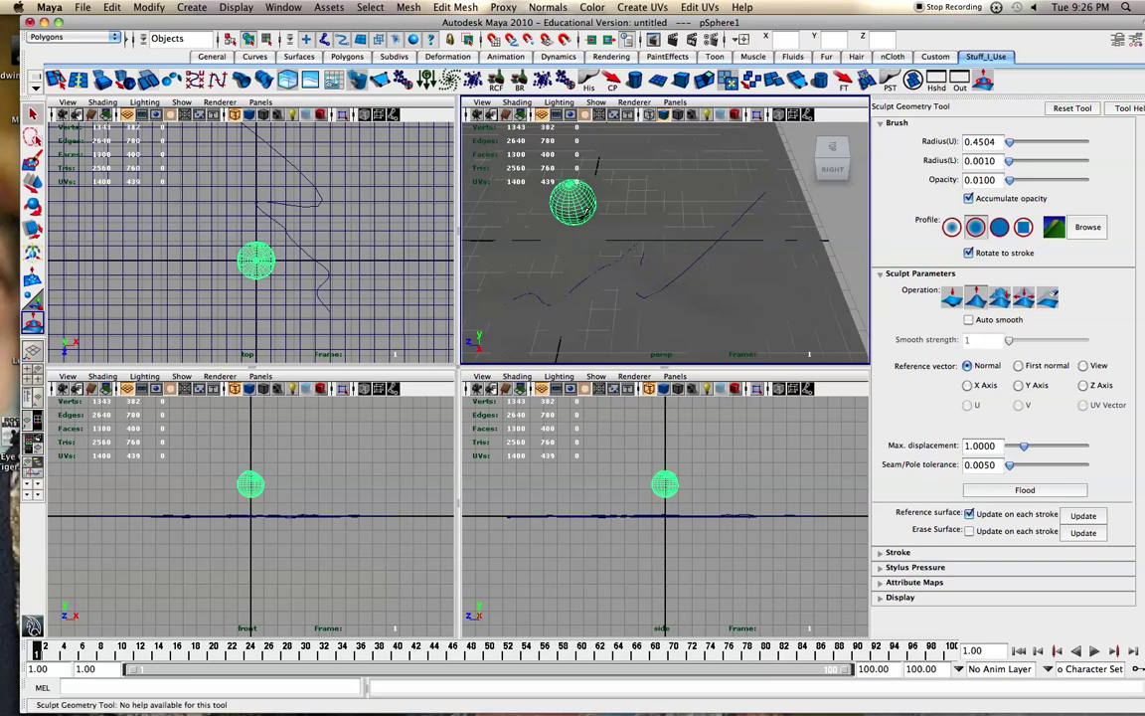
{"action": "key", "text": "q"}
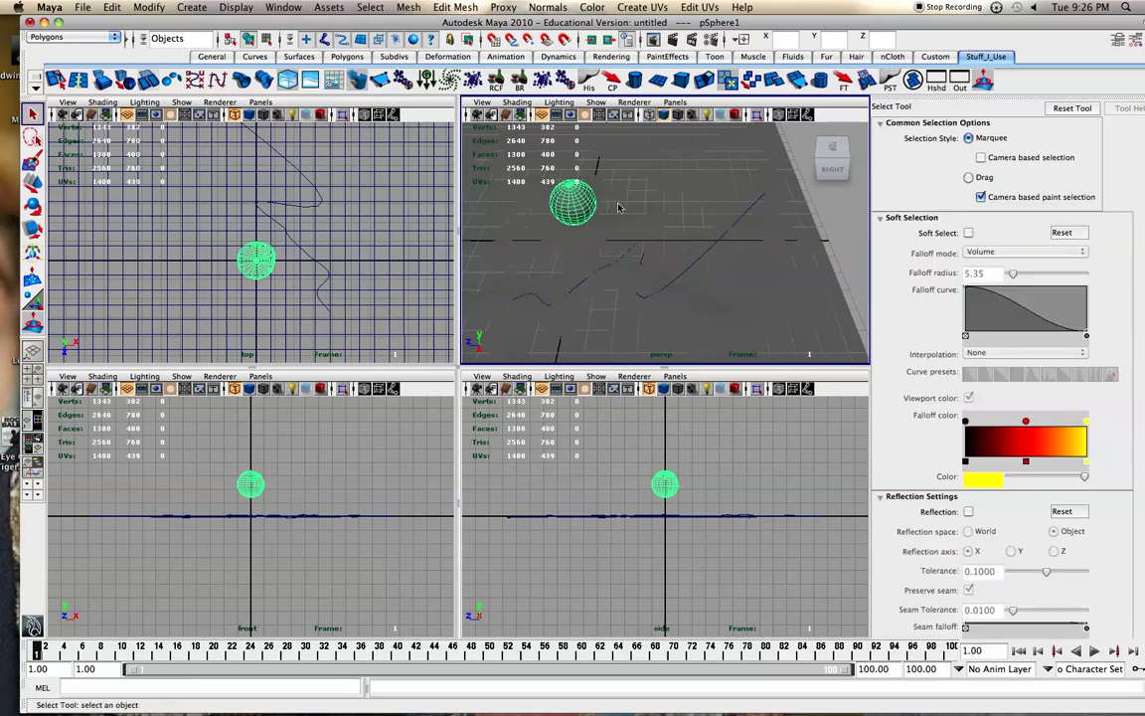
Select the sphere first and add the winding curve to the selection in the top view
{"action": "left_click_drag", "start_coordinate": [617, 208], "coordinate": [671, 229], "text": "alt"}
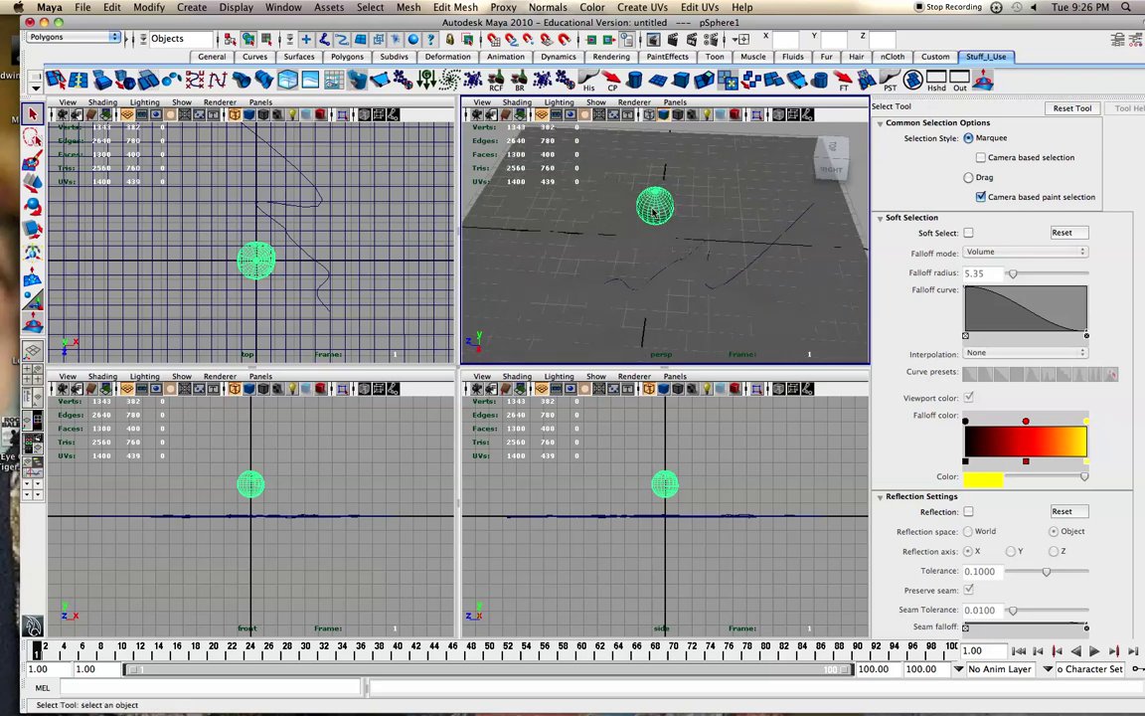
{"action": "left_click", "coordinate": [766, 254], "text": "shift"}
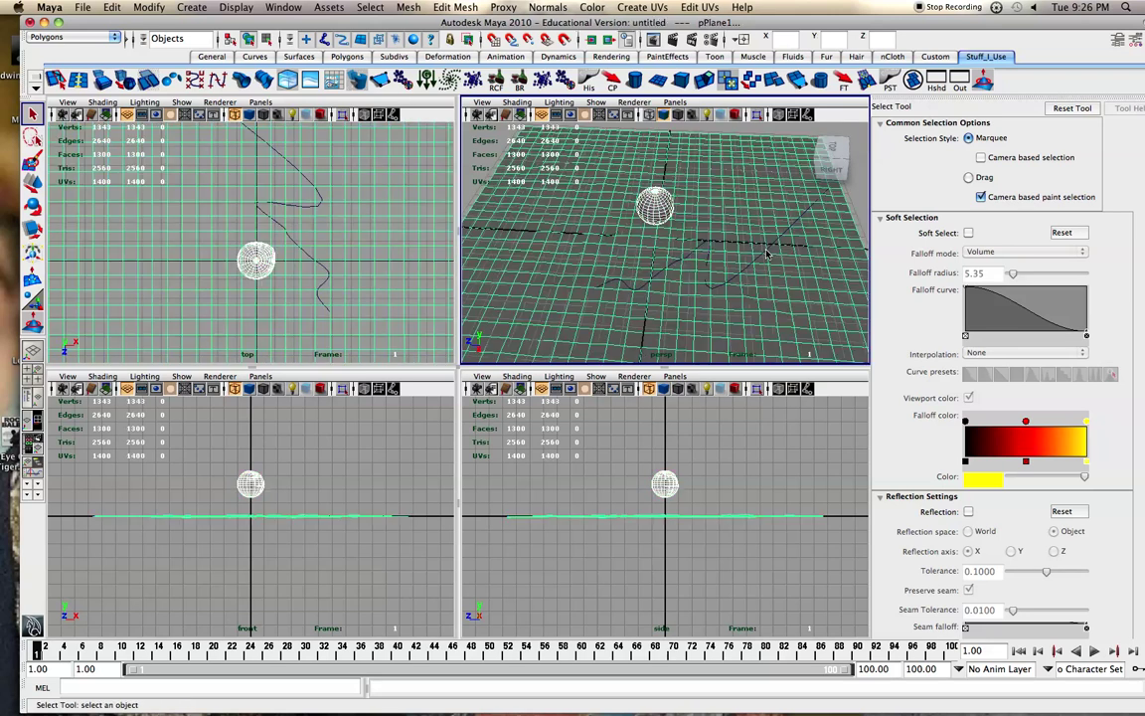
{"action": "left_click", "coordinate": [578, 211]}
{"action": "left_click", "coordinate": [653, 206]}
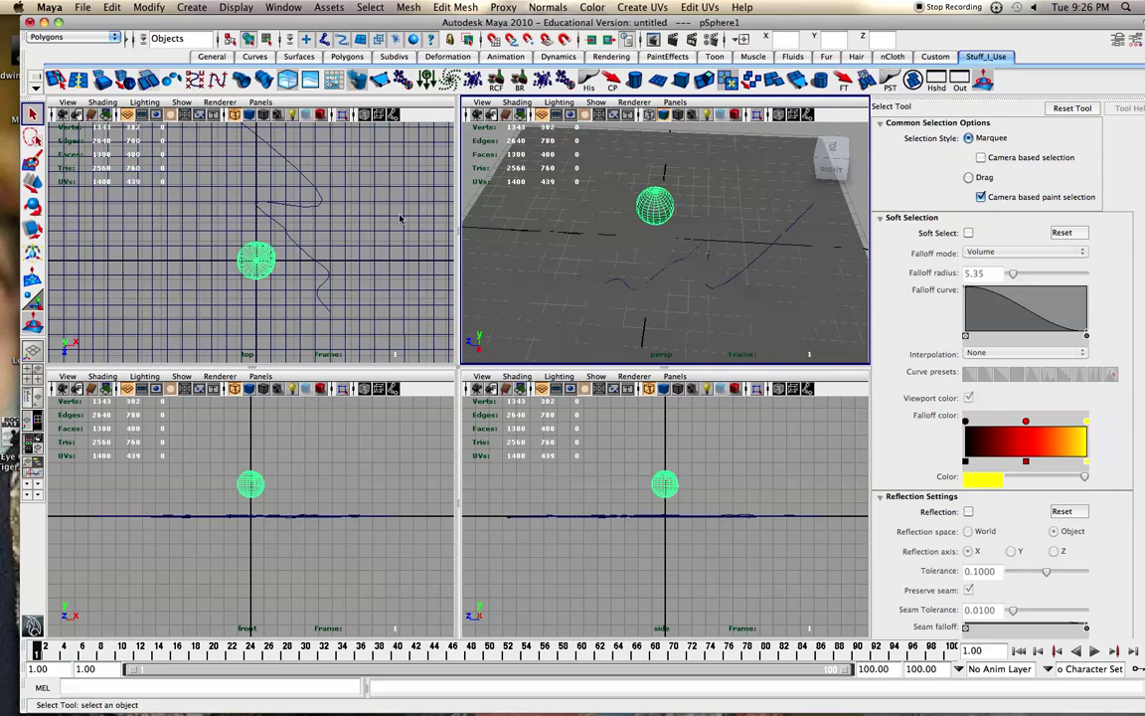
{"action": "left_click", "coordinate": [311, 256], "text": "shift"}
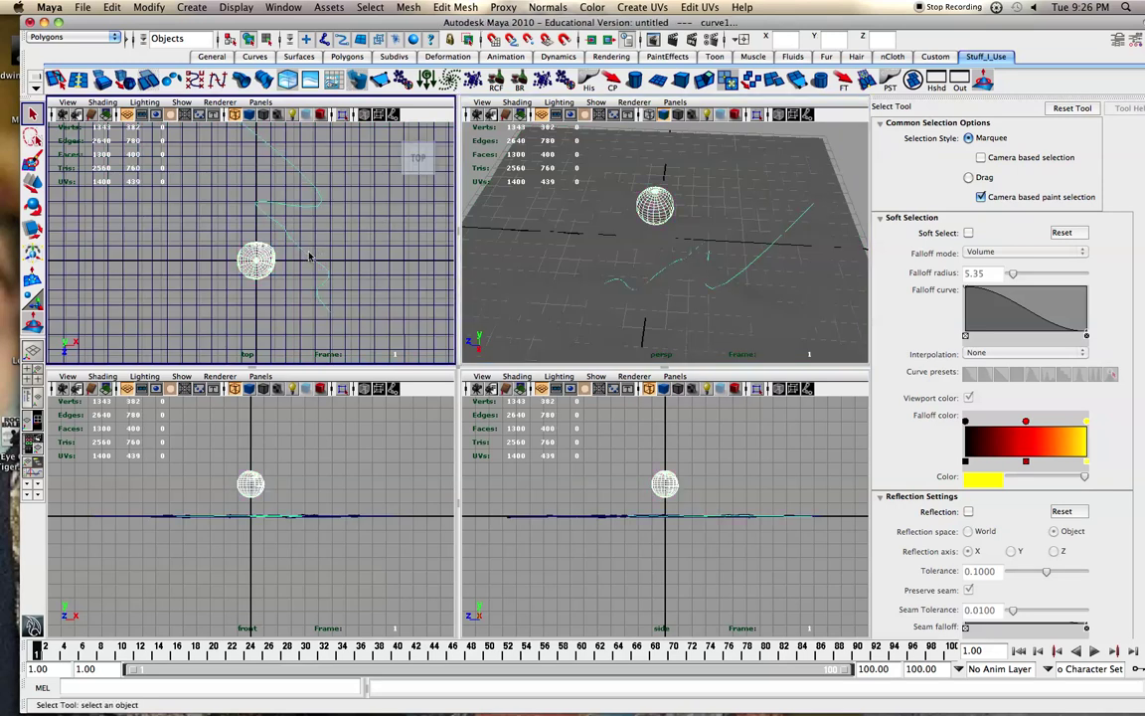
Switch to the Animation menu set and attach the sphere to the curve as a motion path over frames 1 to 100 with Follow enabled
{"action": "left_click", "coordinate": [505, 5]}
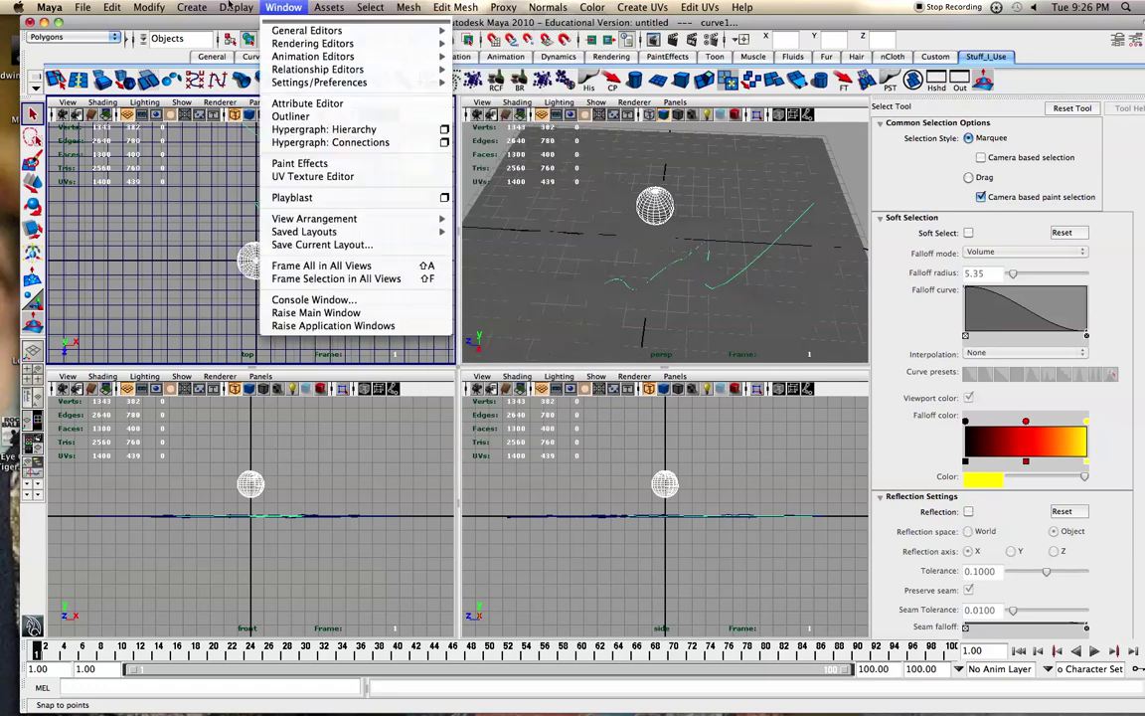
{"action": "left_click", "coordinate": [29, 40]}
{"action": "left_click", "coordinate": [30, 39]}
{"action": "left_click", "coordinate": [40, 22]}
{"action": "left_click", "coordinate": [390, 6]}
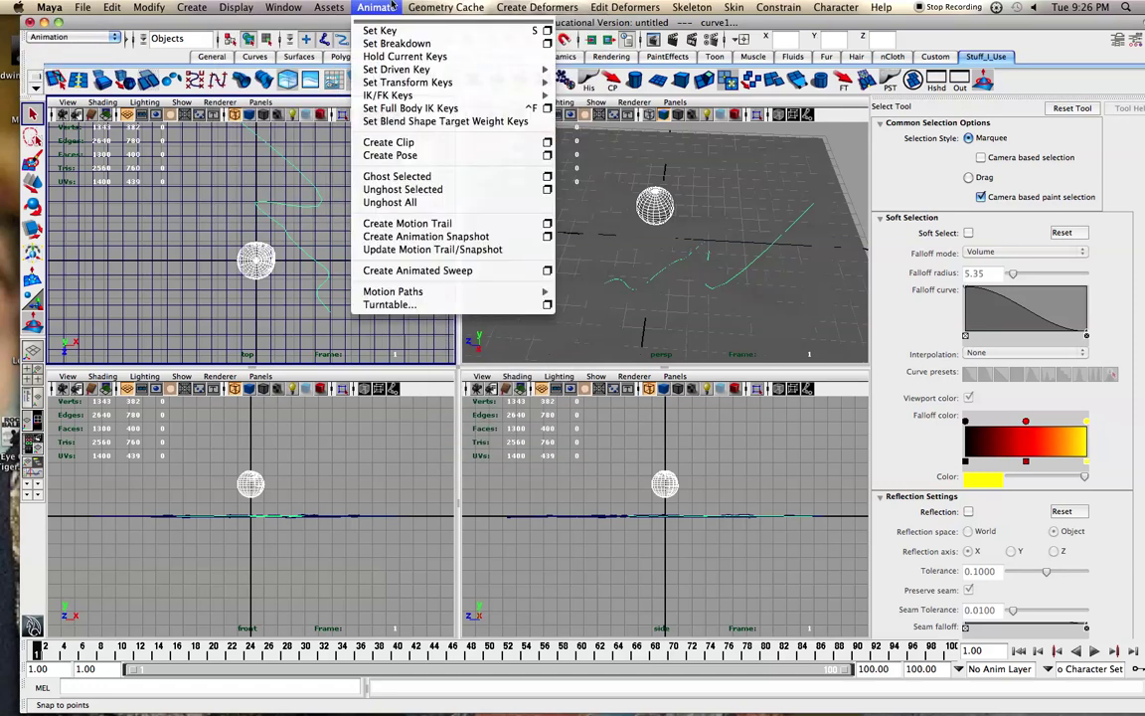
{"action": "mouse_move", "coordinate": [452, 291]}
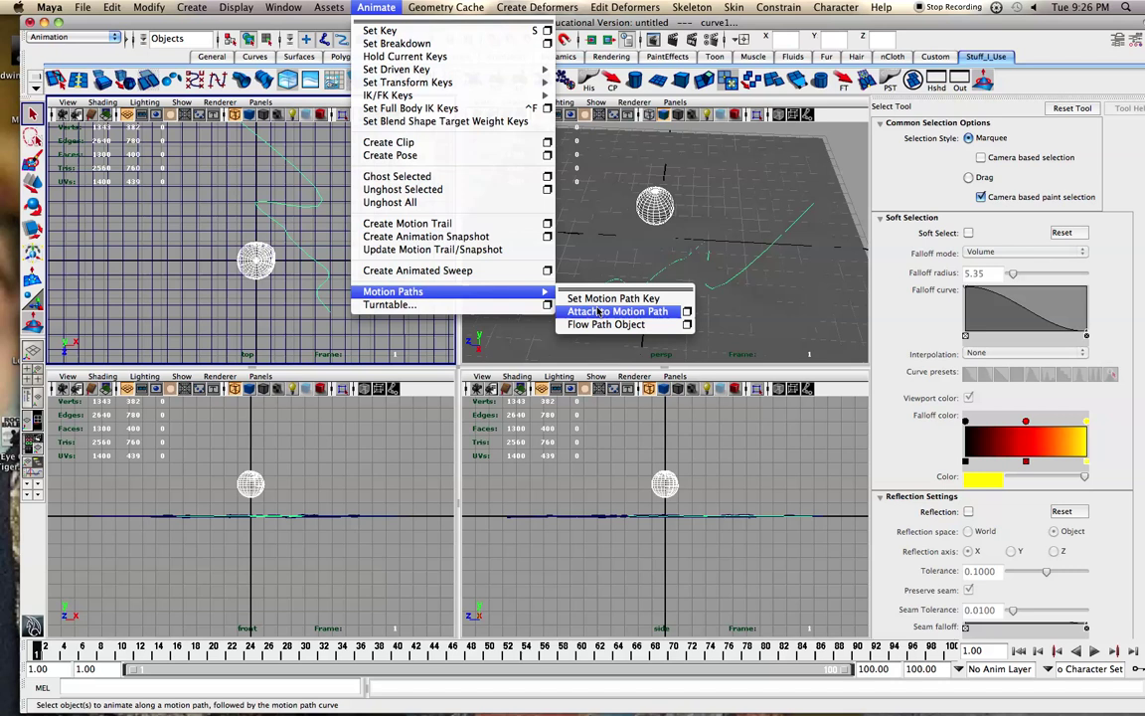
{"action": "left_click", "coordinate": [686, 311]}
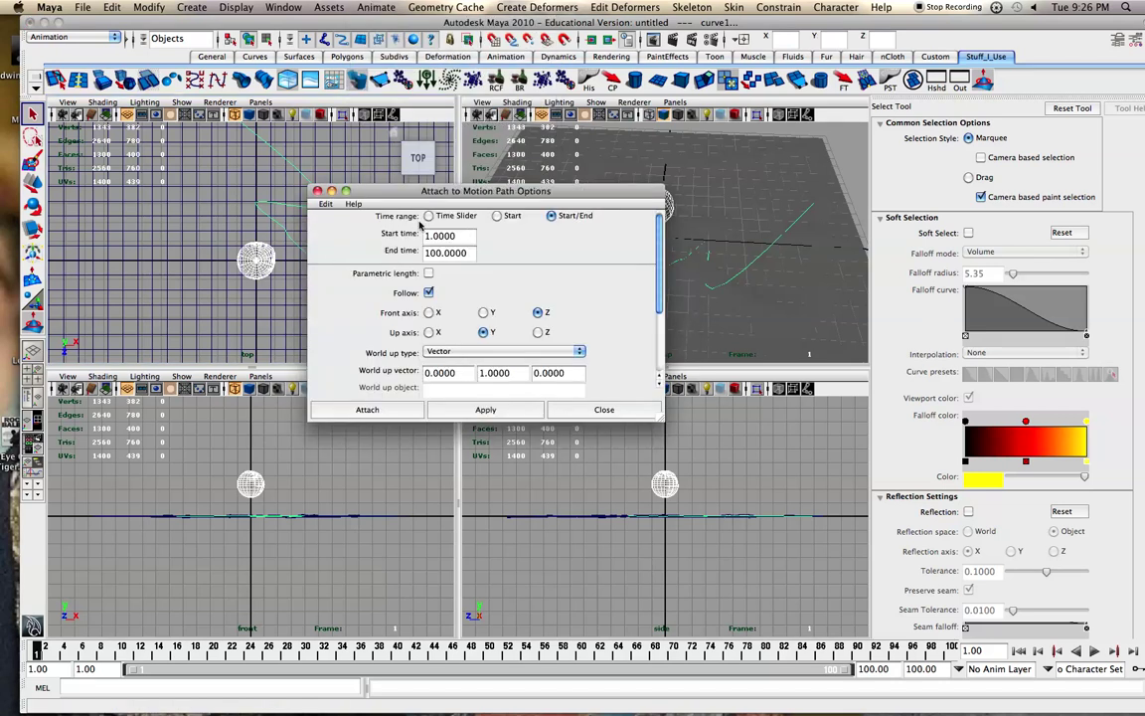
{"action": "left_click", "coordinate": [368, 409]}
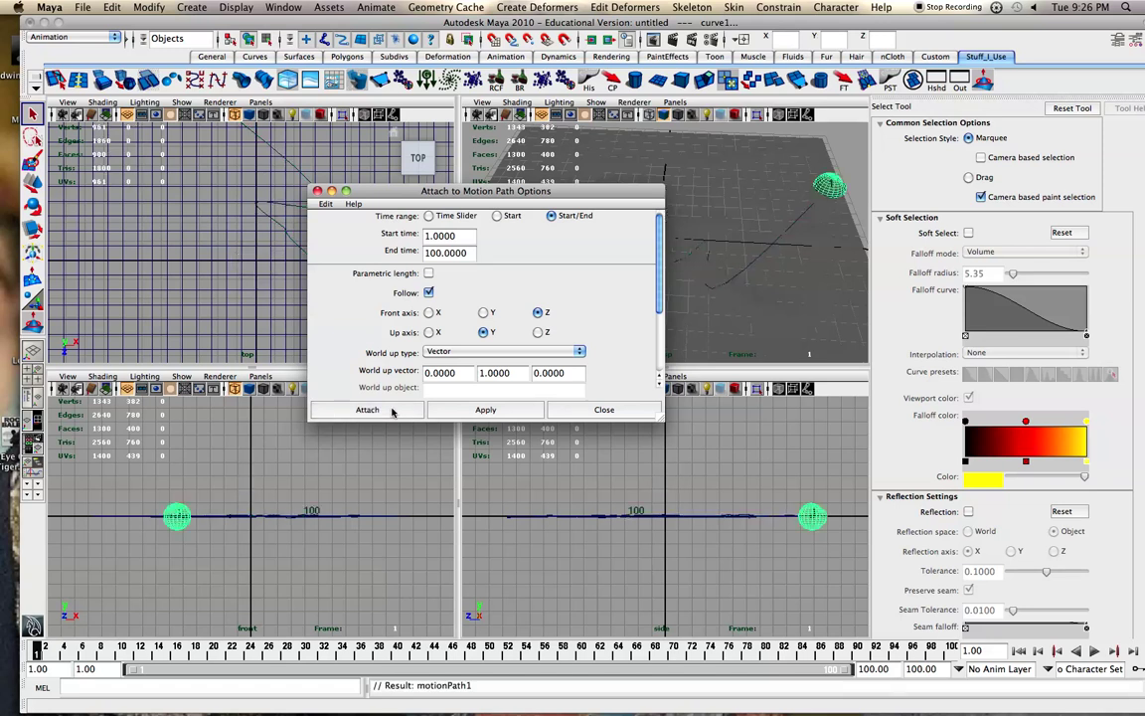
Play back the sphere's motion along the path and return to frame 1
{"action": "left_click_drag", "start_coordinate": [683, 258], "coordinate": [500, 232], "text": "alt"}
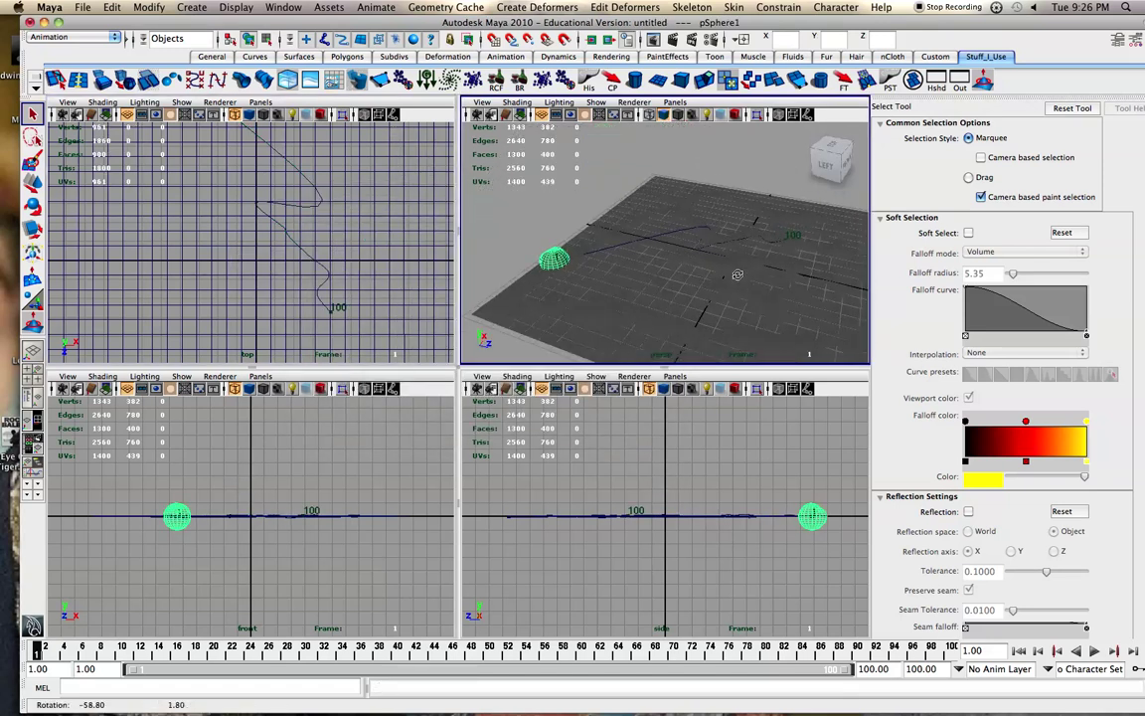
{"action": "key", "text": "alt+v"}
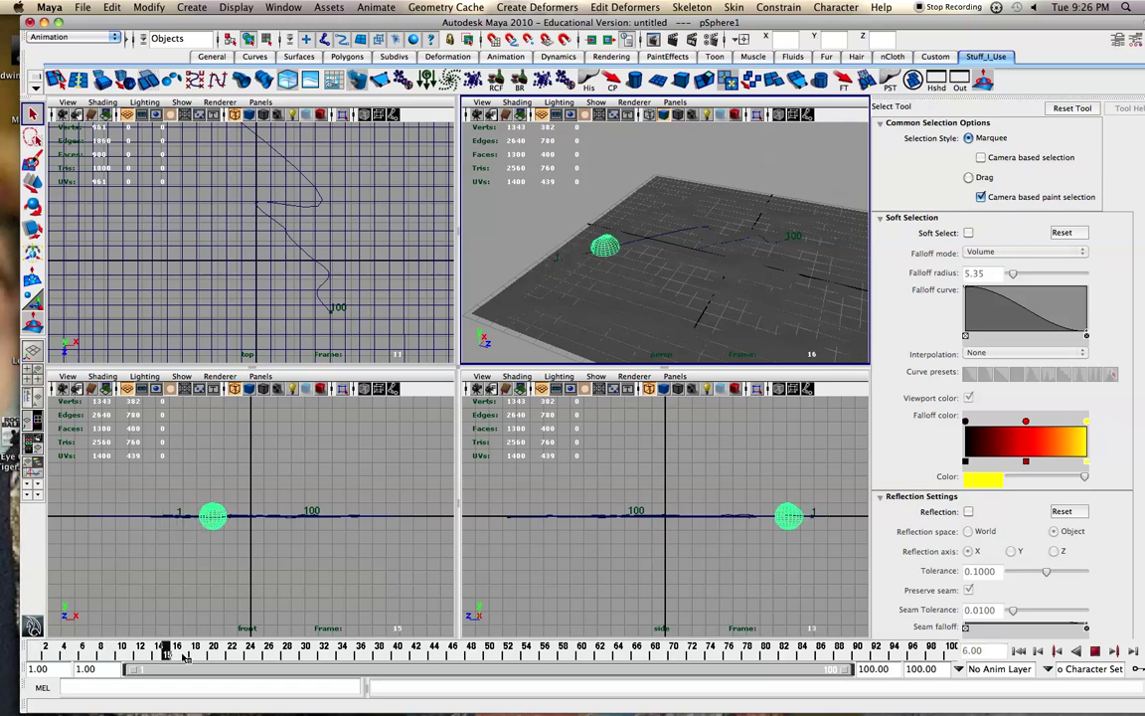
{"action": "left_click_drag", "start_coordinate": [470, 656], "coordinate": [36, 654]}
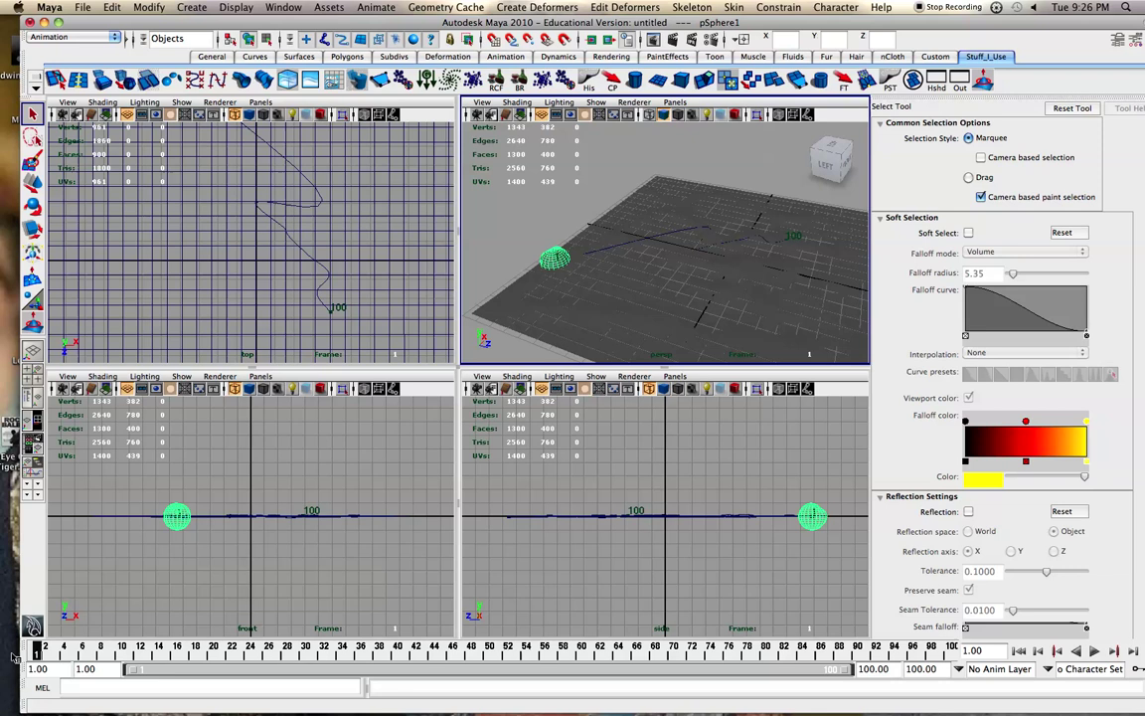
Examine in the perspective view how the sphere sits relative to the plane's surface at the start of the path
{"action": "left_click", "coordinate": [599, 194]}
{"action": "scroll", "coordinate": [599, 194], "scroll_direction": "up", "scroll_amount": 1}
{"action": "scroll", "coordinate": [599, 194], "scroll_direction": "up", "scroll_amount": 2}
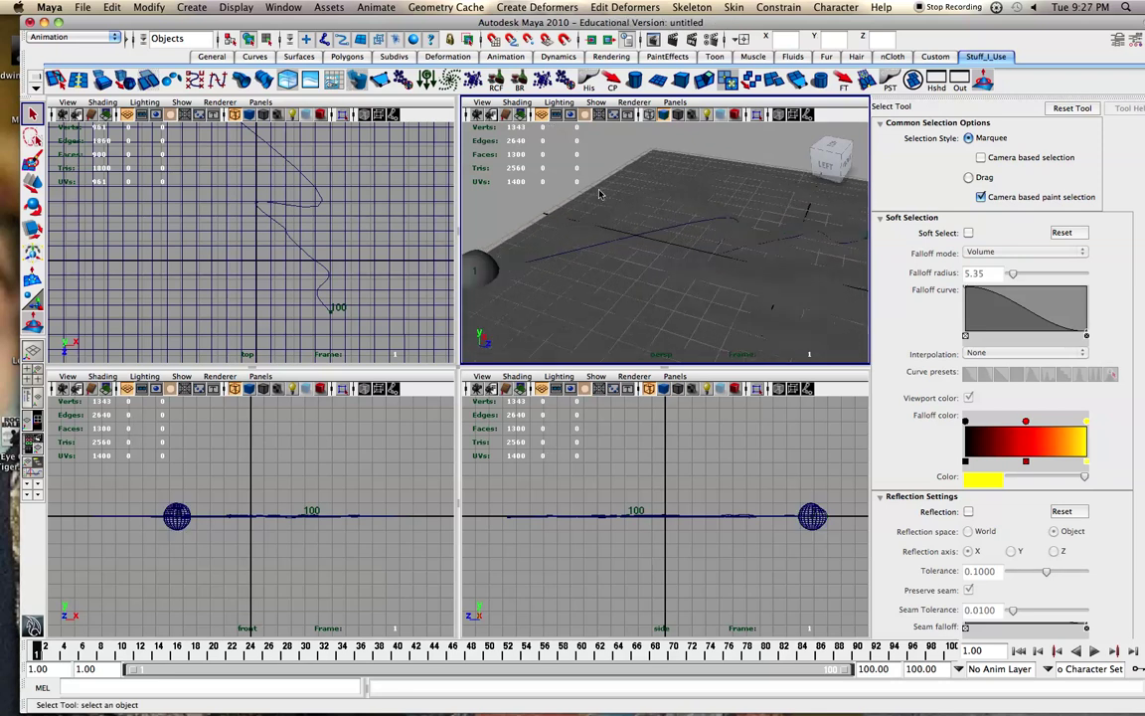
{"action": "left_click", "coordinate": [473, 260]}
{"action": "left_click", "coordinate": [493, 236]}
{"action": "scroll", "coordinate": [582, 224], "scroll_direction": "down", "scroll_amount": 1}
{"action": "left_click_drag", "start_coordinate": [499, 264], "coordinate": [545, 255], "text": "alt"}
{"action": "middle_click_drag", "start_coordinate": [545, 255], "coordinate": [662, 222], "text": "alt"}
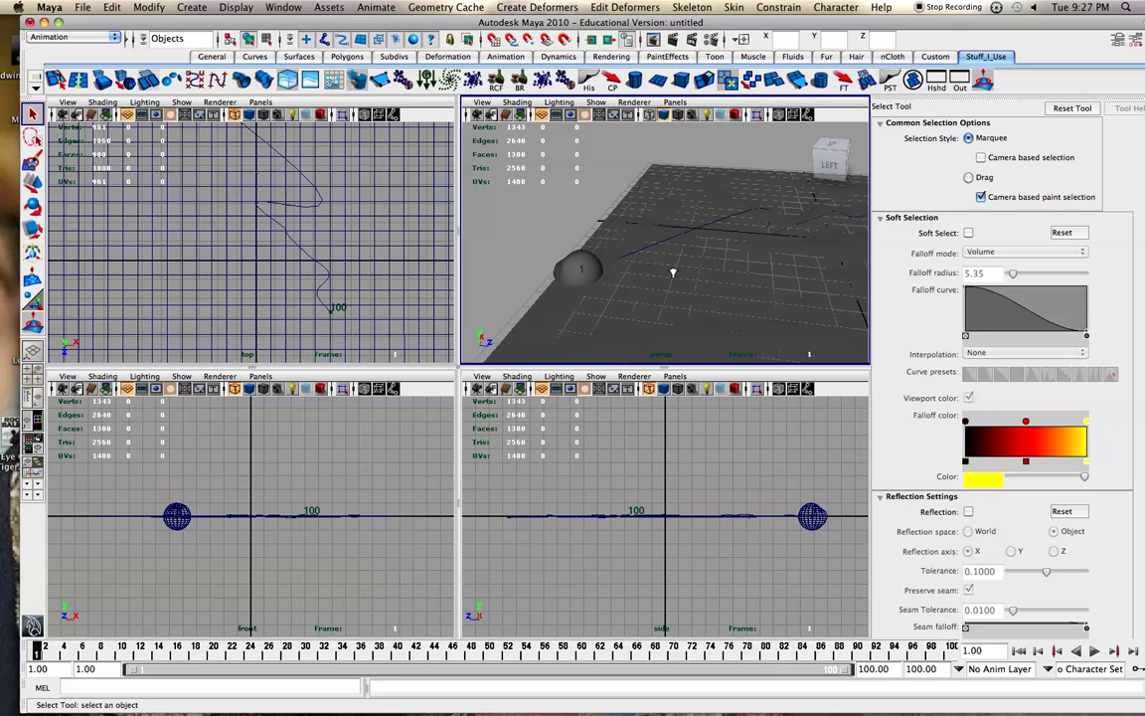
{"action": "left_click_drag", "start_coordinate": [673, 272], "coordinate": [617, 235], "text": "alt"}
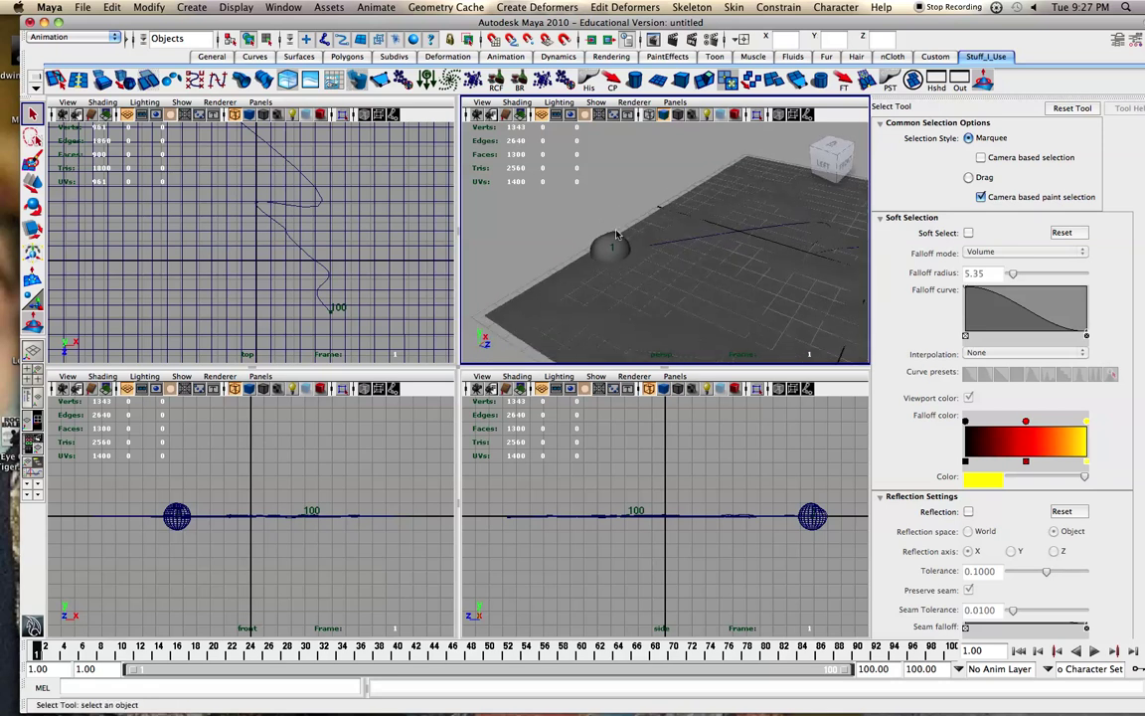
{"action": "left_click", "coordinate": [613, 239]}
{"action": "left_click", "coordinate": [698, 238]}
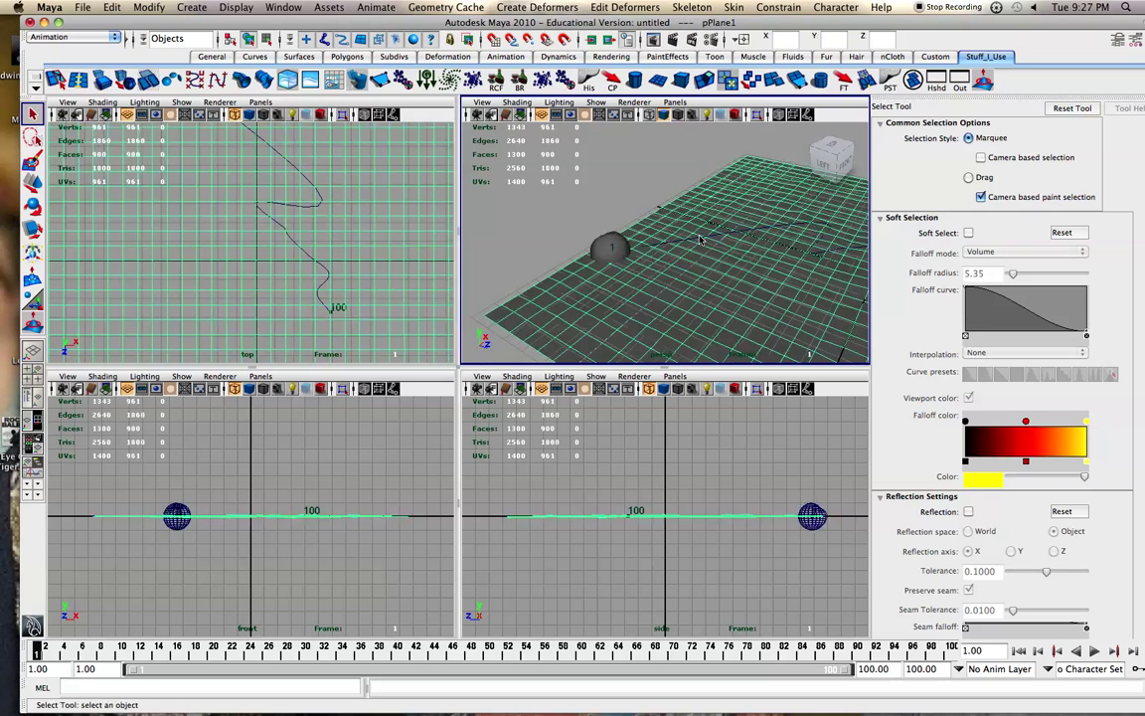
{"action": "left_click", "coordinate": [562, 187]}
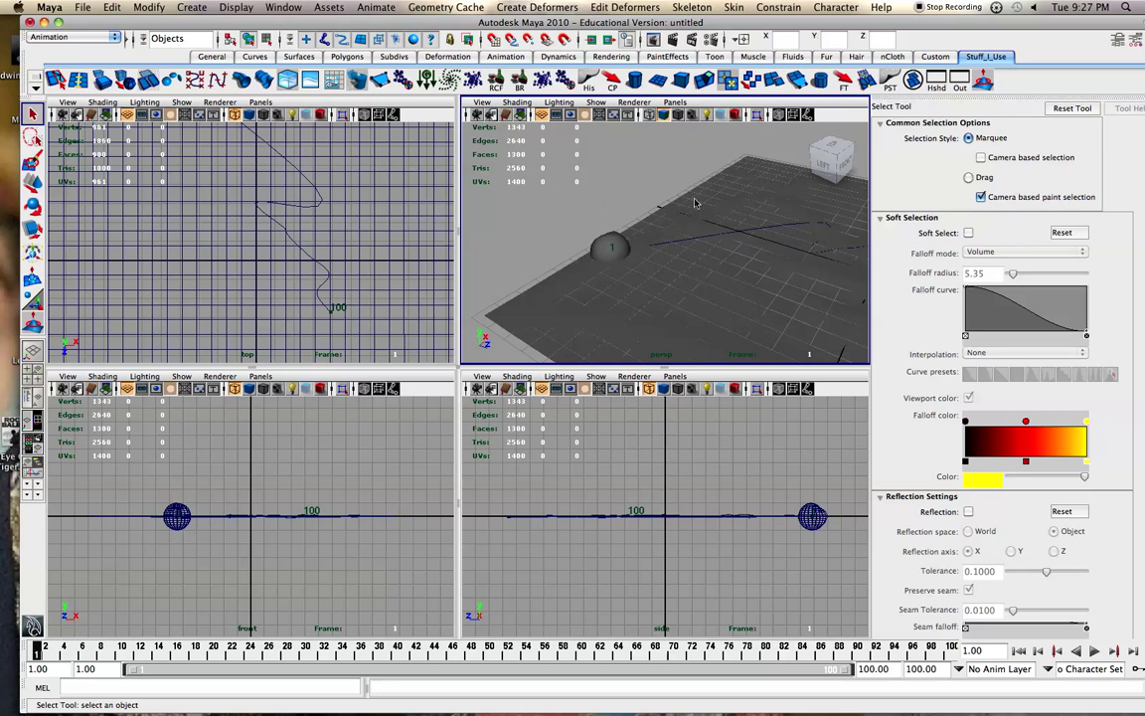
{"action": "left_click", "coordinate": [602, 248]}
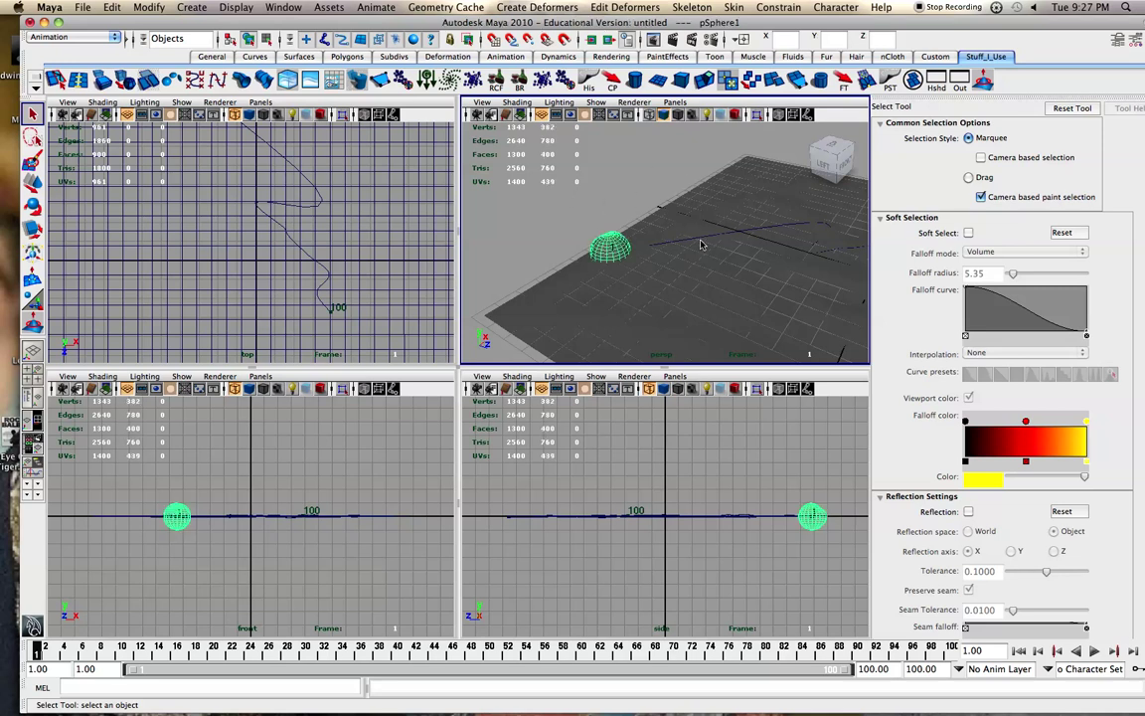
Move the curve up so the sphere rests on the plane's surface, clear the selection, and play back the animation
{"action": "left_click", "coordinate": [319, 269]}
{"action": "middle_click_drag", "start_coordinate": [617, 249], "coordinate": [543, 251], "text": "alt"}
{"action": "key", "text": "w"}
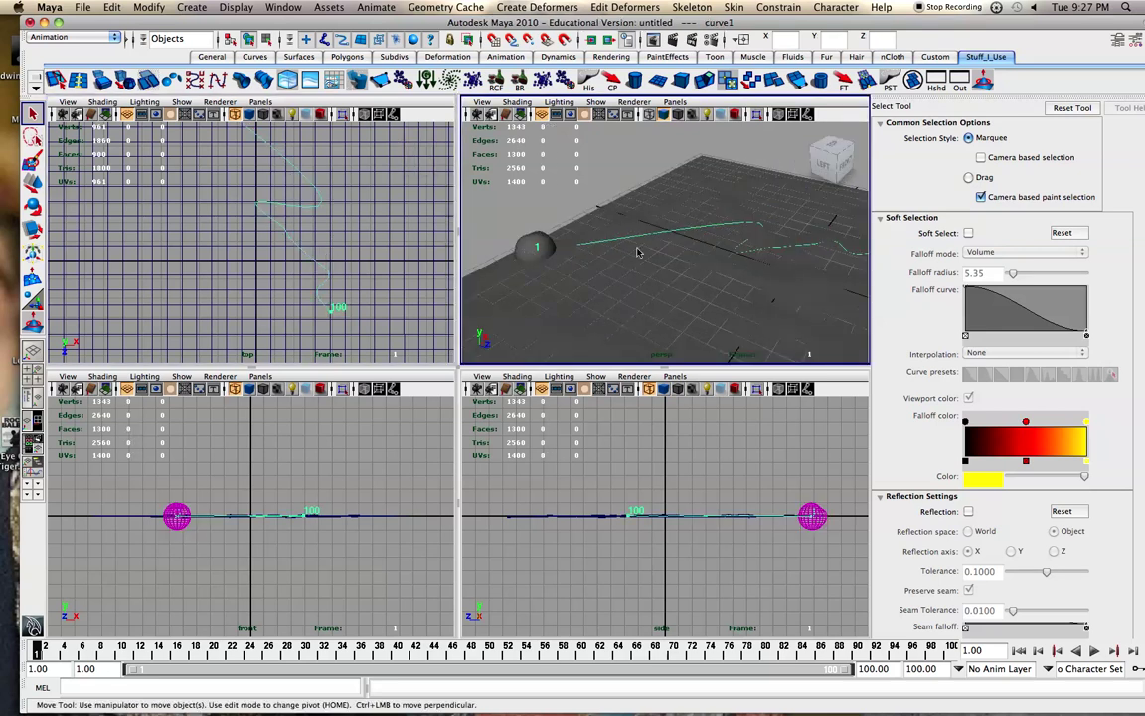
{"action": "key", "text": "w"}
{"action": "left_click_drag", "start_coordinate": [638, 252], "coordinate": [666, 209], "text": "alt"}
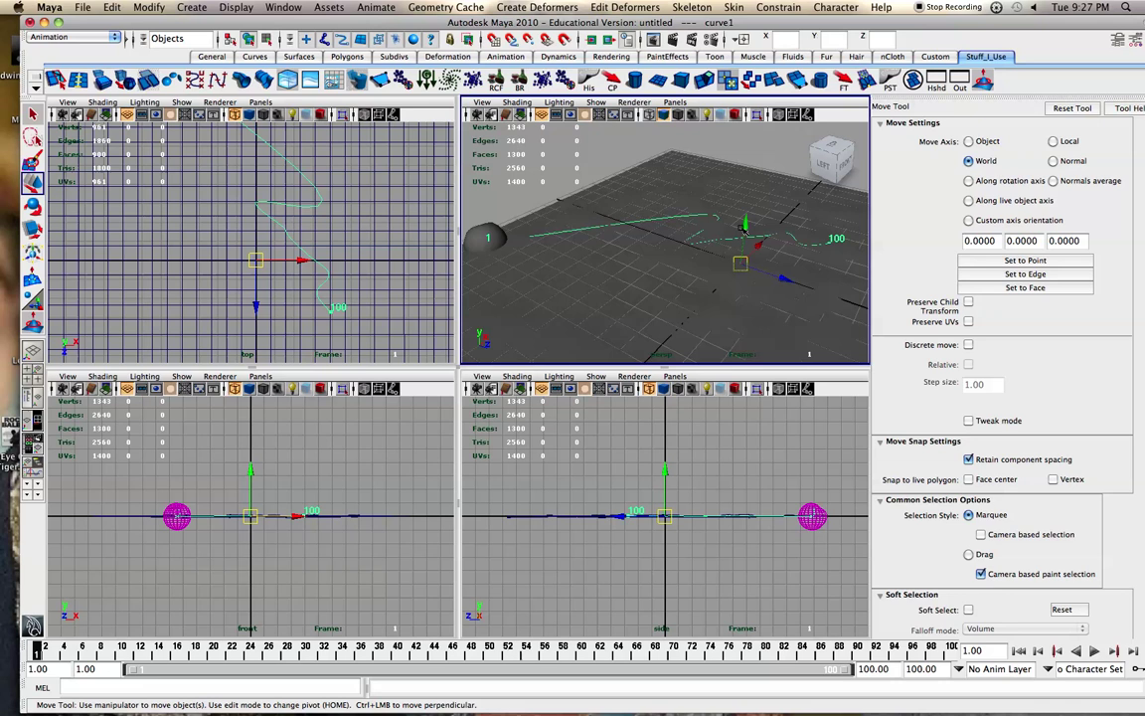
{"action": "left_click_drag", "start_coordinate": [743, 228], "coordinate": [751, 215]}
{"action": "left_click", "coordinate": [578, 169]}
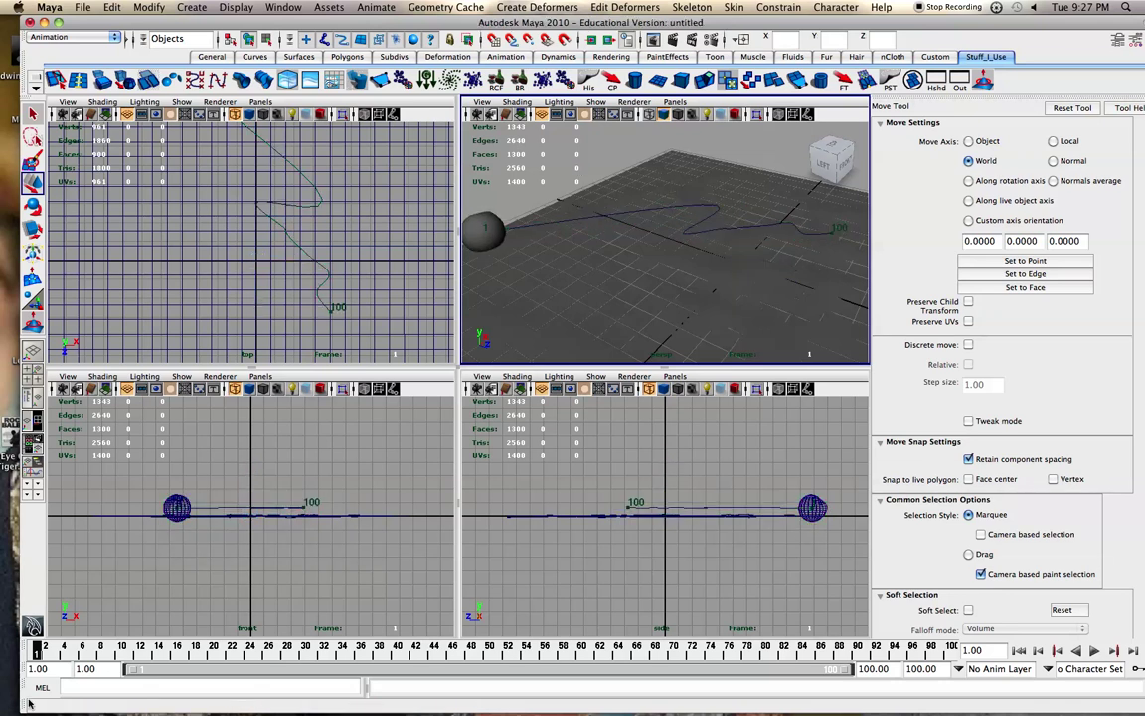
{"action": "key", "text": "alt+v"}
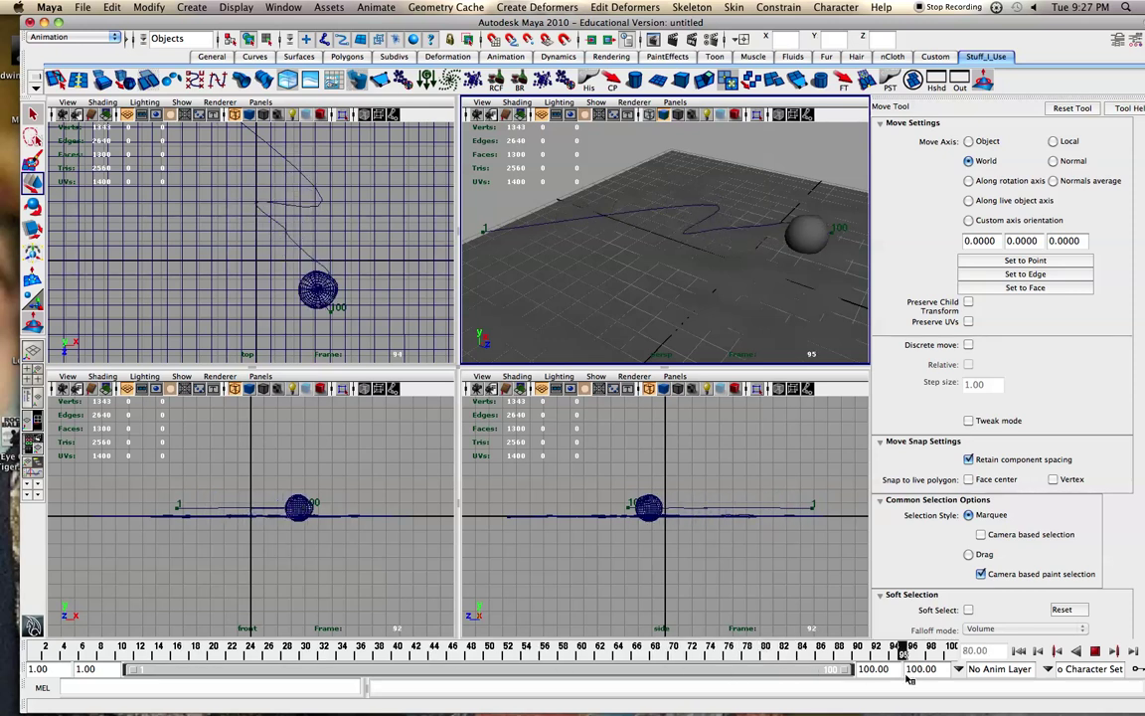
{"action": "key", "text": "alt+v"}
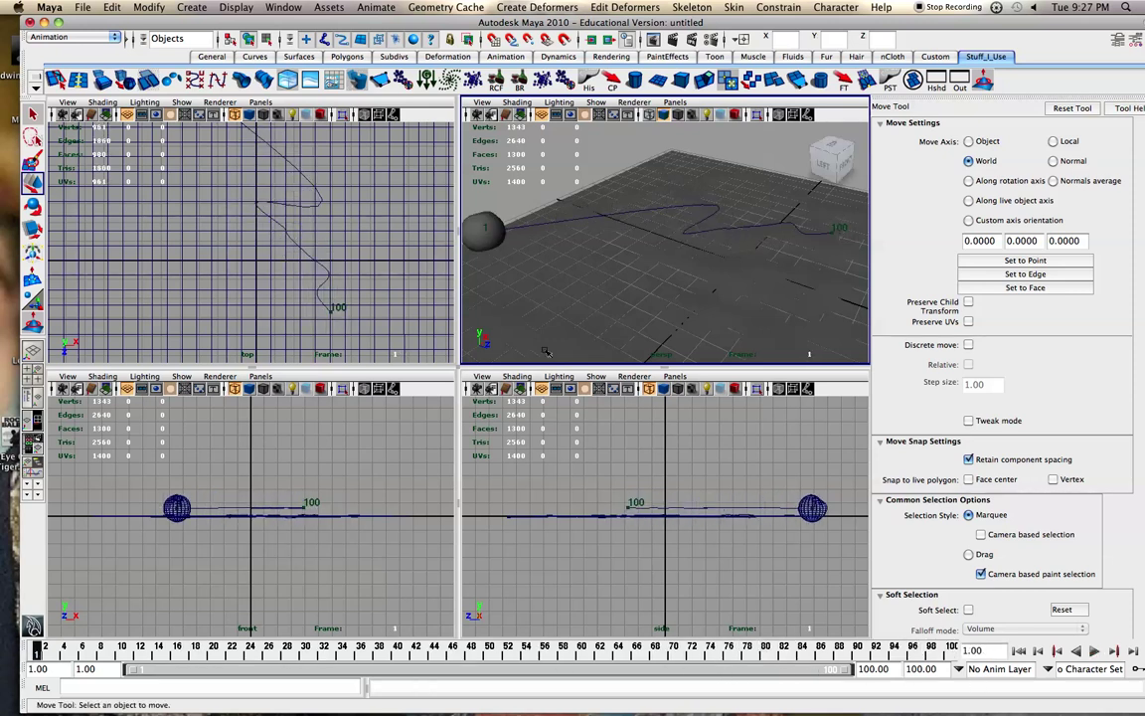
Open the attributes of the sphere's motion path and key Front Twist at 0 on frame 1
{"action": "left_click", "coordinate": [478, 228]}
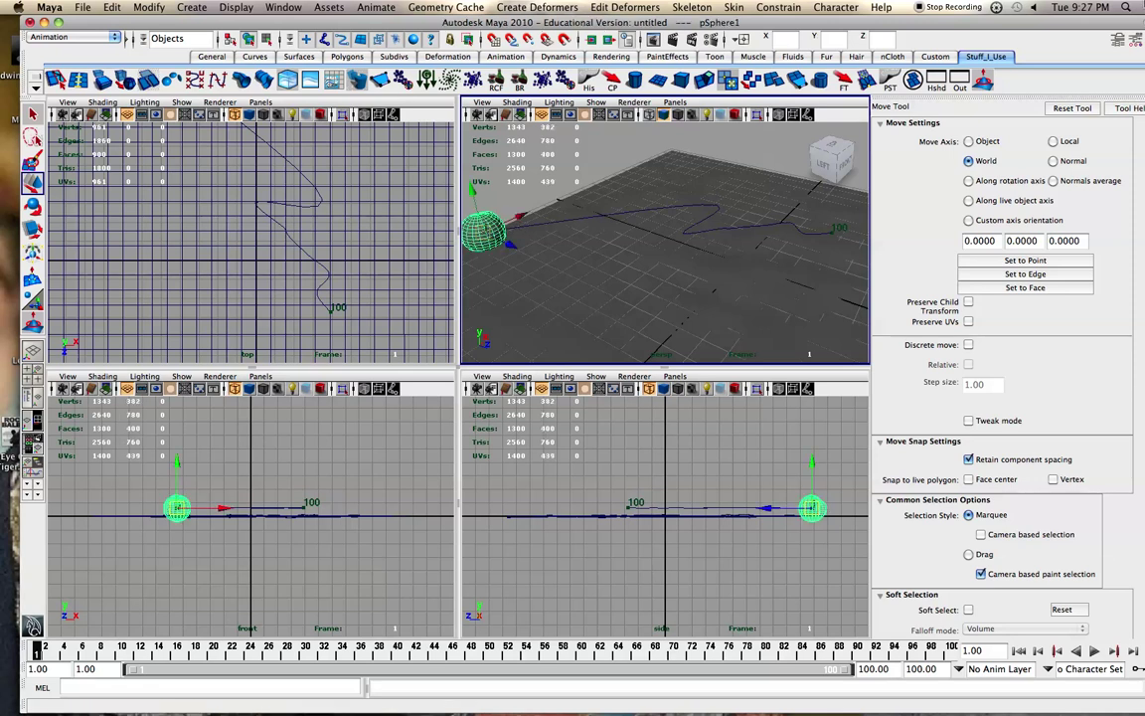
{"action": "left_click", "coordinate": [1117, 38]}
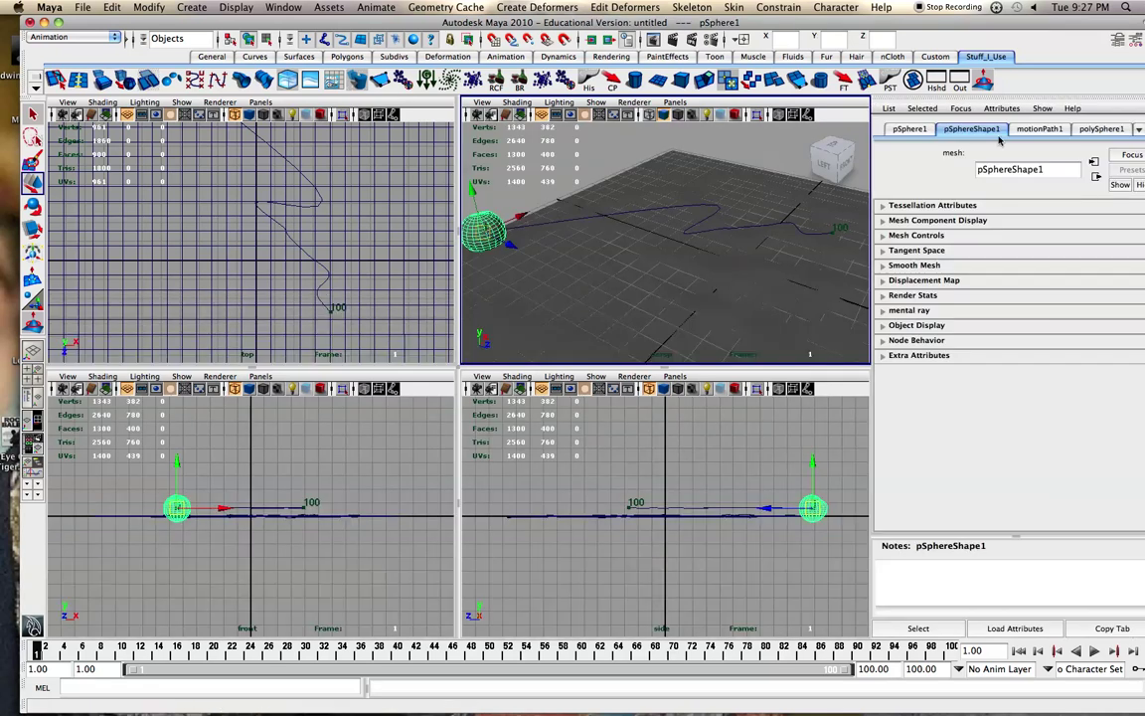
{"action": "left_click", "coordinate": [1034, 130]}
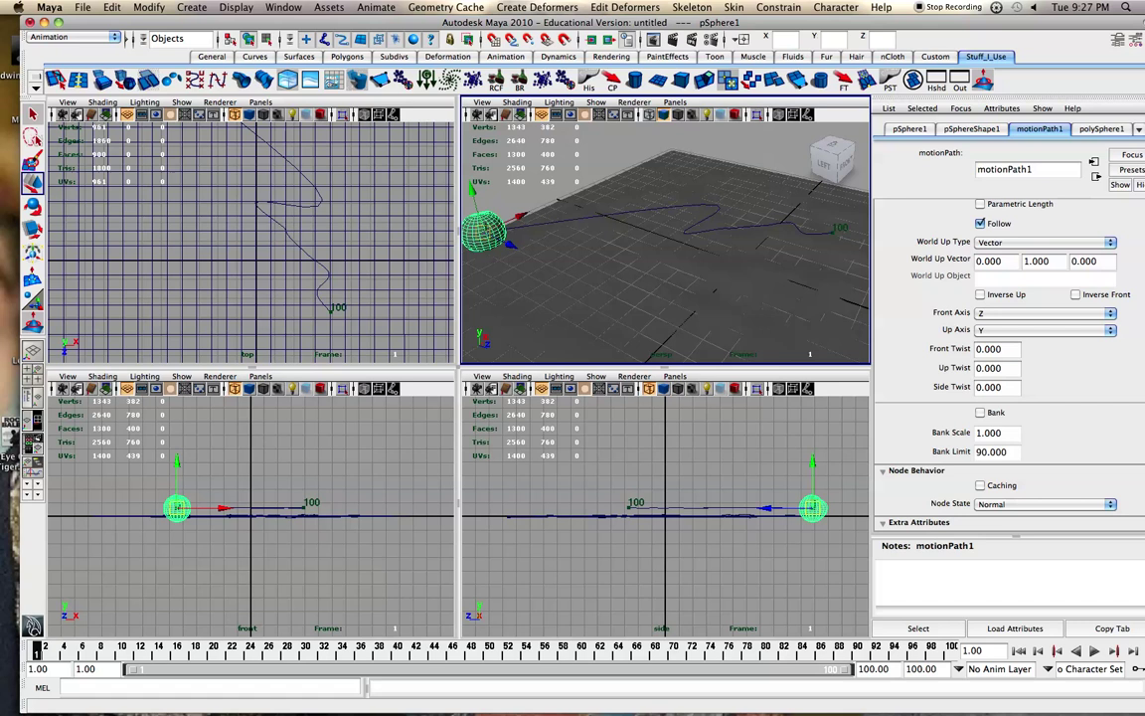
{"action": "double_click", "coordinate": [996, 349]}
{"action": "left_click", "coordinate": [969, 354]}
{"action": "right_click", "coordinate": [964, 355]}
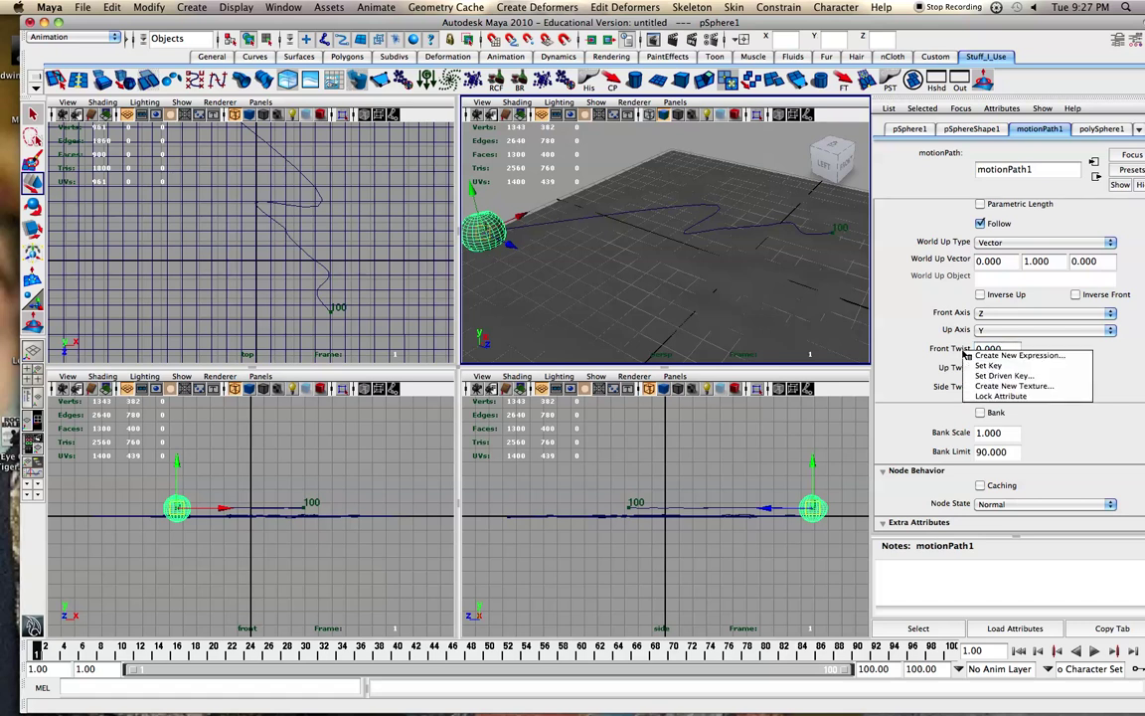
{"action": "left_click", "coordinate": [994, 371]}
Set the motion path's Front Twist to 1500 at frame 100 and key it
{"action": "left_click_drag", "start_coordinate": [807, 658], "coordinate": [950, 651]}
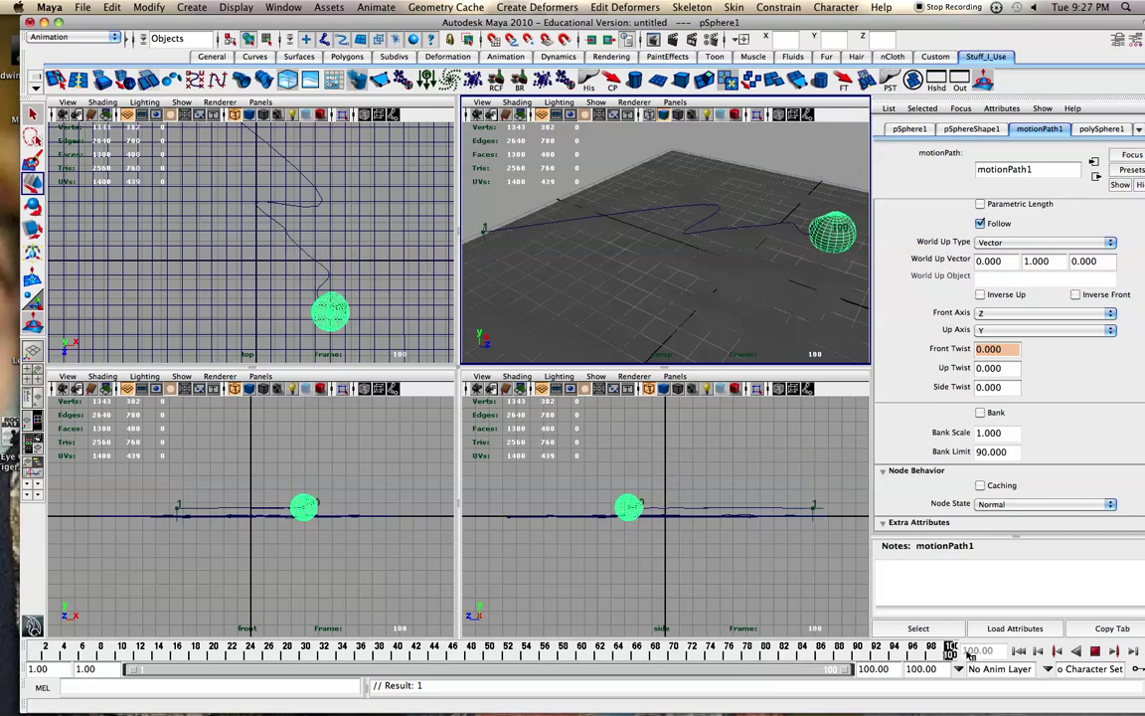
{"action": "double_click", "coordinate": [991, 349]}
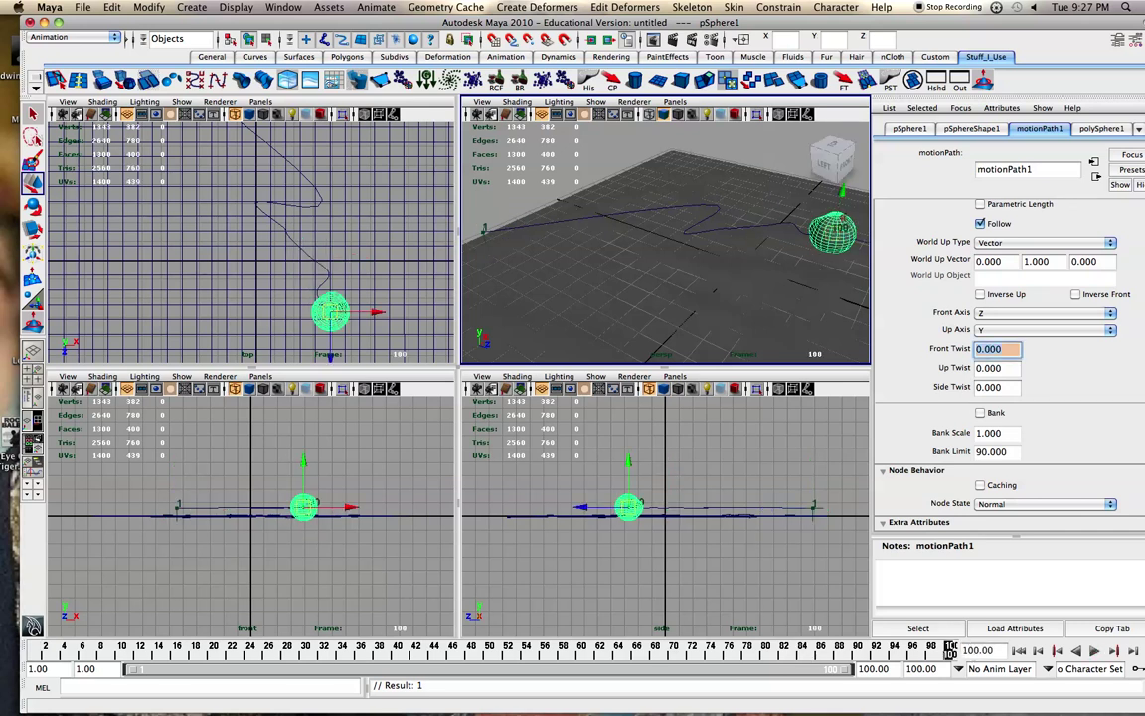
{"action": "right_click", "coordinate": [954, 350]}
{"action": "left_click", "coordinate": [960, 361]}
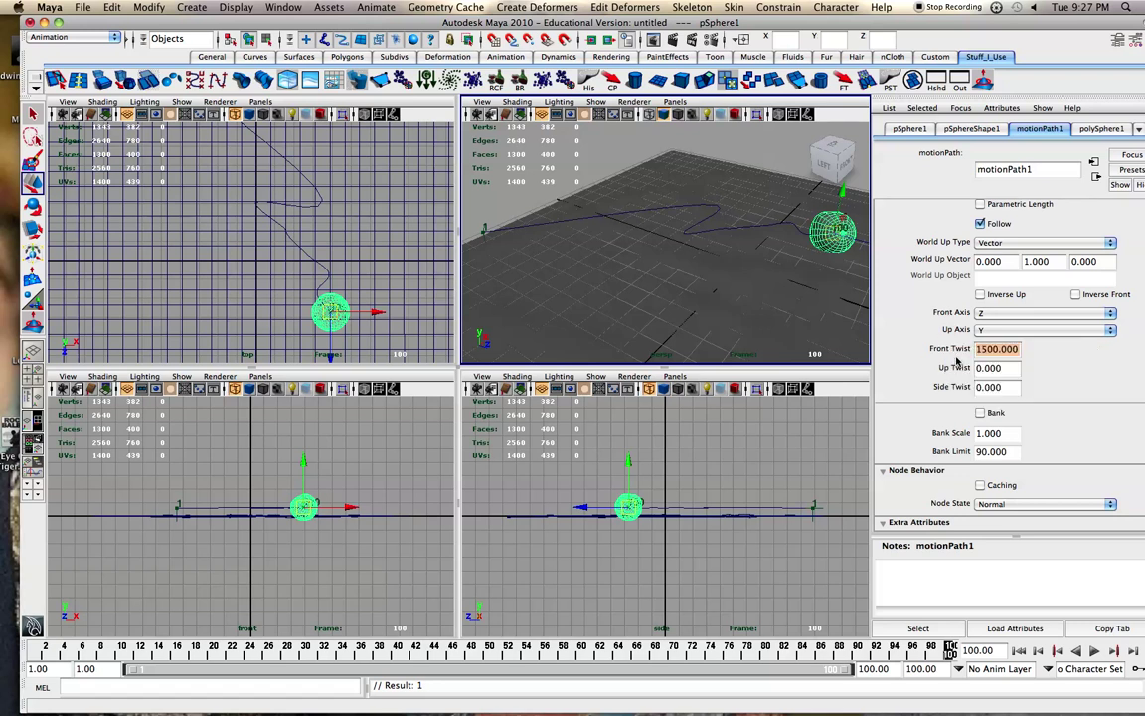
Scrub the sphere's animation back to frame 9 and set its motion path's World Up Type to Scene Up
{"action": "left_click_drag", "start_coordinate": [533, 650], "coordinate": [112, 657]}
{"action": "scroll", "coordinate": [1062, 305], "scroll_direction": "up", "scroll_amount": 2}
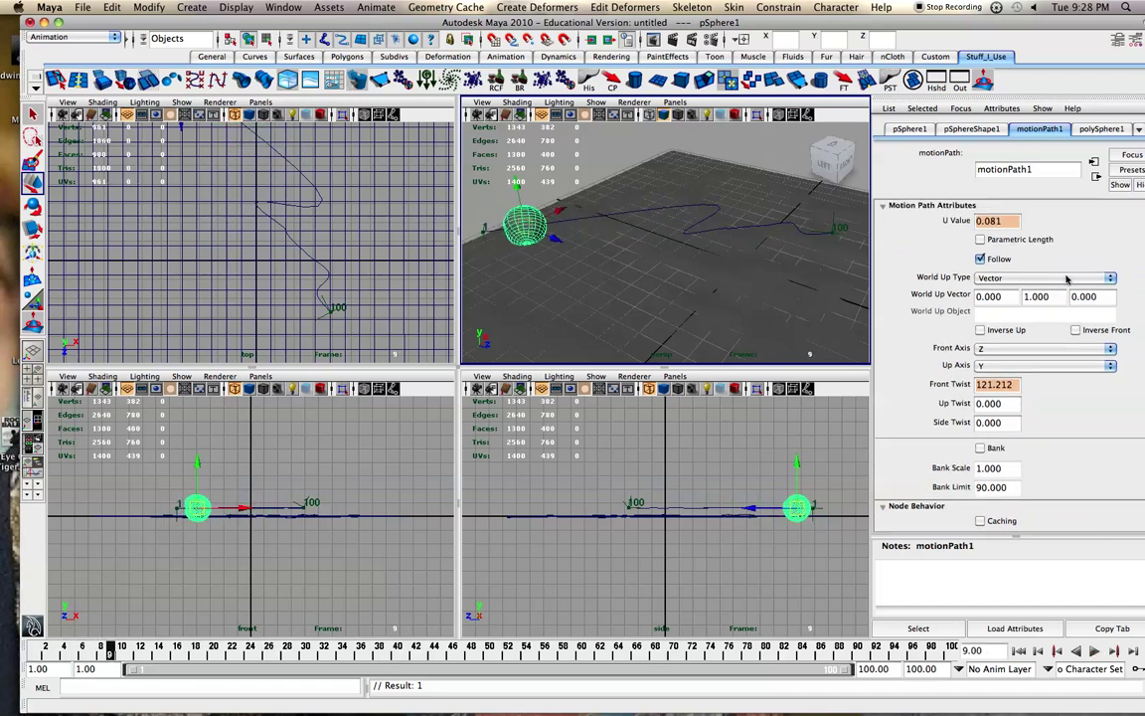
{"action": "left_click", "coordinate": [1067, 280]}
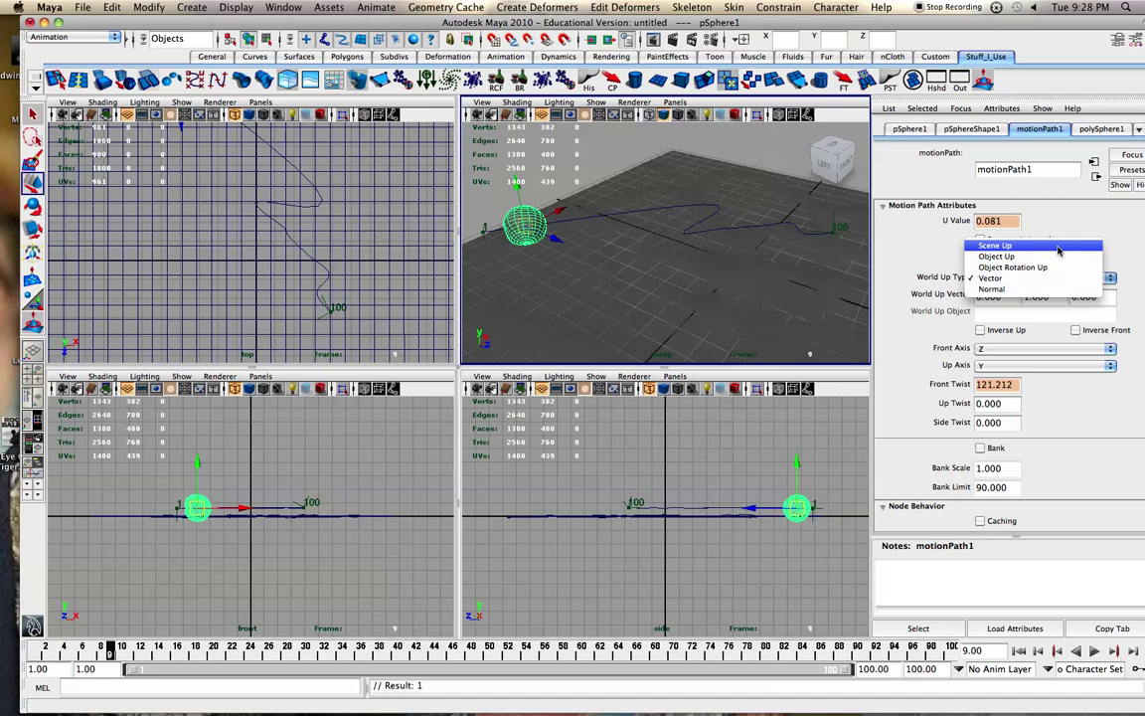
{"action": "left_click", "coordinate": [1059, 250]}
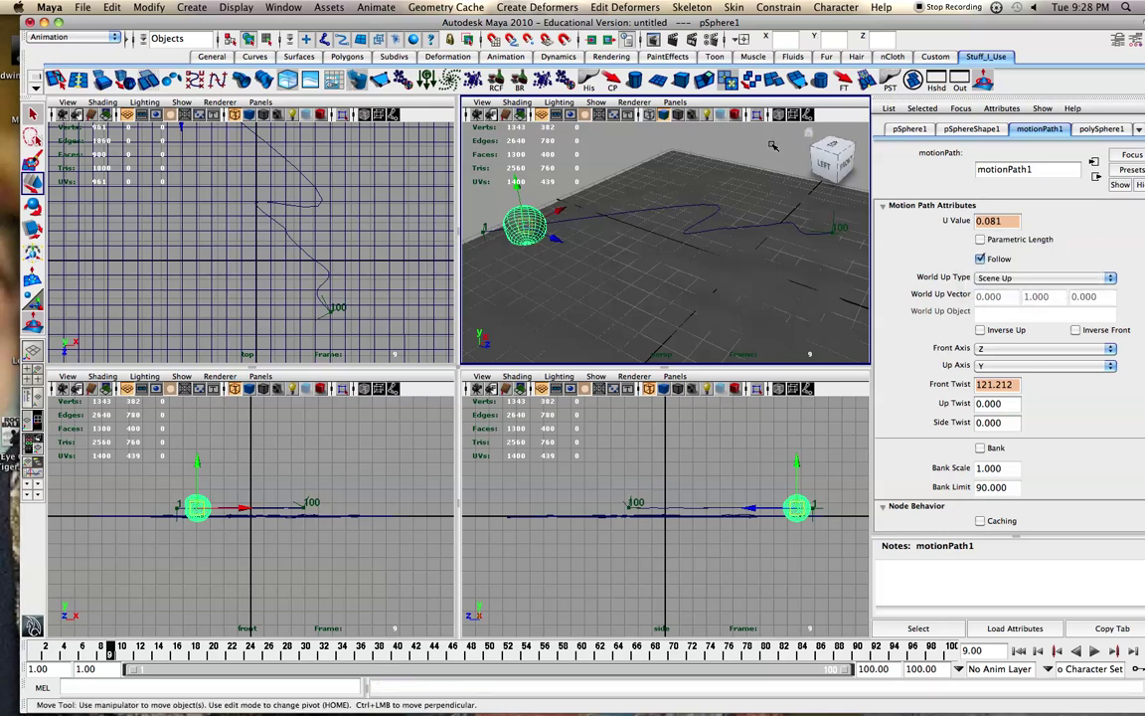
Clear the selection, play back the rolling animation, and return to frame 1
{"action": "left_click", "coordinate": [763, 215]}
{"action": "left_click", "coordinate": [1096, 651]}
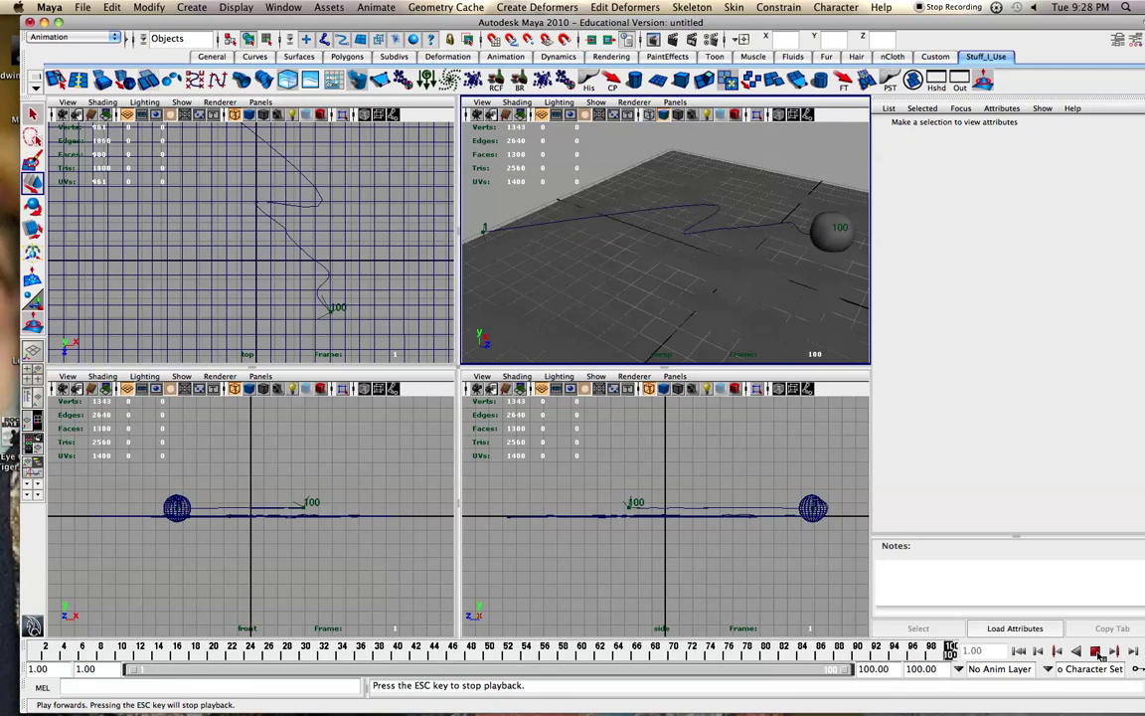
{"action": "left_click", "coordinate": [1019, 652]}
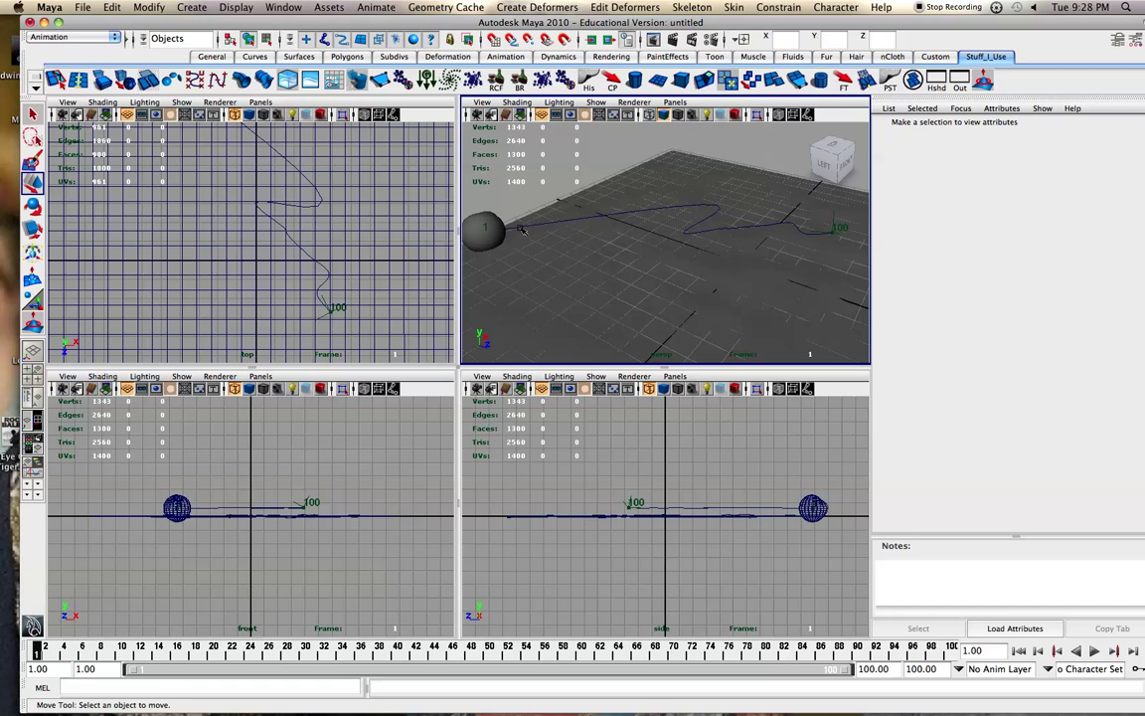
Show the path curve's control vertices, select the third one along the path, and clear the selection
{"action": "left_click", "coordinate": [552, 225]}
{"action": "right_click", "coordinate": [557, 225]}
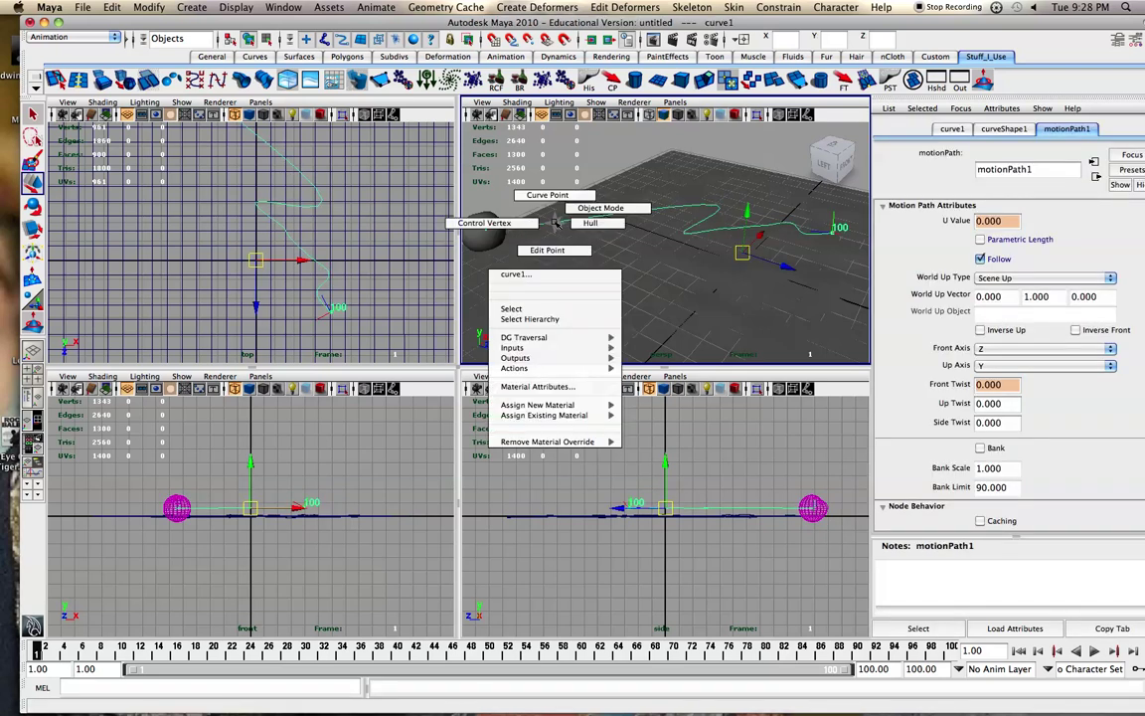
{"action": "left_click", "coordinate": [530, 222]}
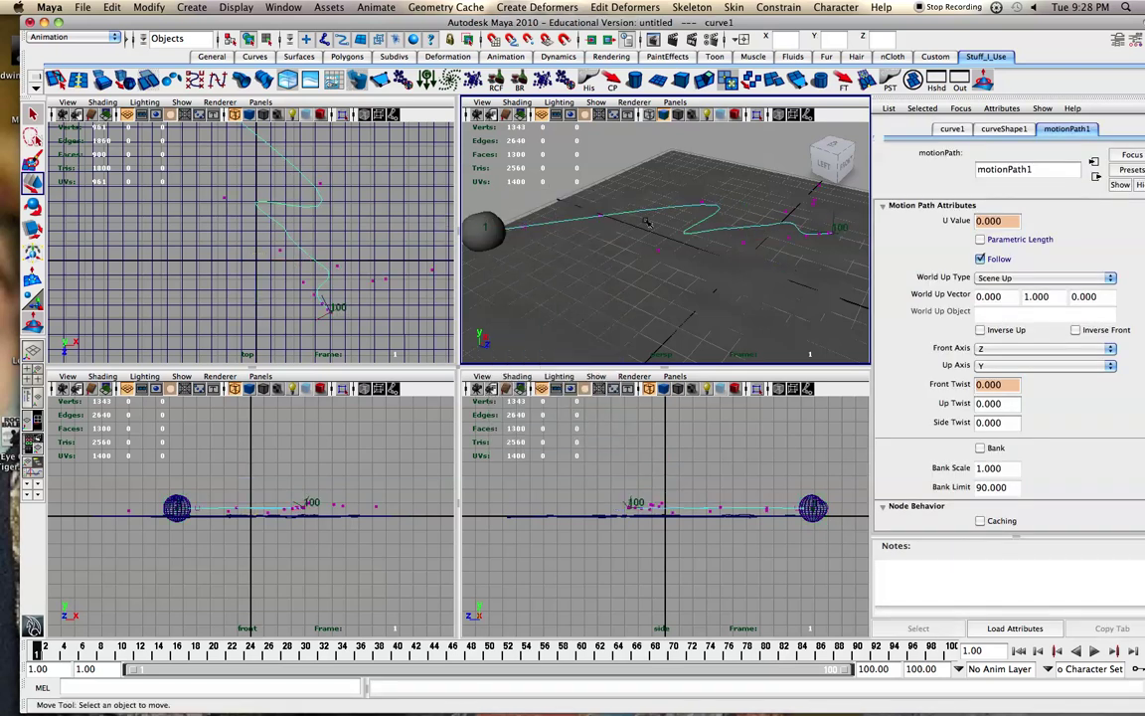
{"action": "left_click", "coordinate": [596, 215]}
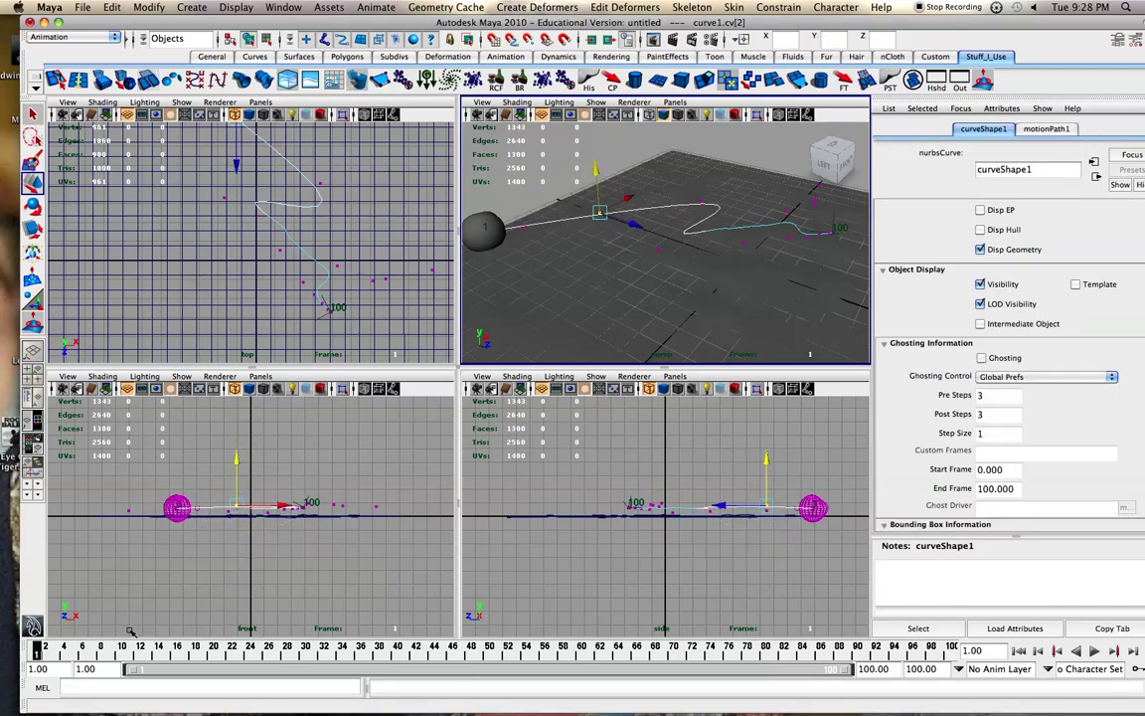
{"action": "mouse_move", "coordinate": [72, 648]}
{"action": "left_mouse_down"}
{"action": "mouse_move", "coordinate": [774, 656]}
{"action": "mouse_move", "coordinate": [37, 648]}
{"action": "left_mouse_up"}
{"action": "left_click", "coordinate": [480, 178]}
{"action": "scroll", "coordinate": [486, 186], "scroll_direction": "down", "scroll_amount": 2}
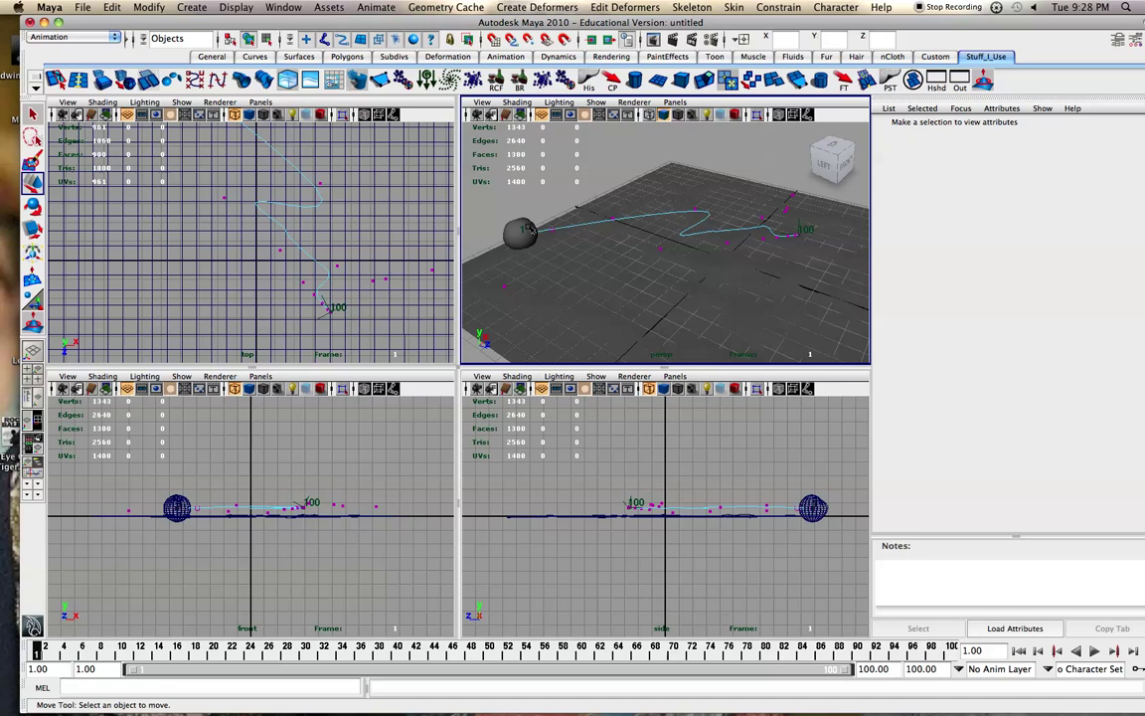
Select the sphere, curve and ground plane in object mode and delete them to empty the scene
{"action": "right_click_drag", "start_coordinate": [586, 226], "coordinate": [593, 217]}
{"action": "left_click_drag", "start_coordinate": [491, 225], "coordinate": [793, 307]}
{"action": "key", "text": "Delete"}
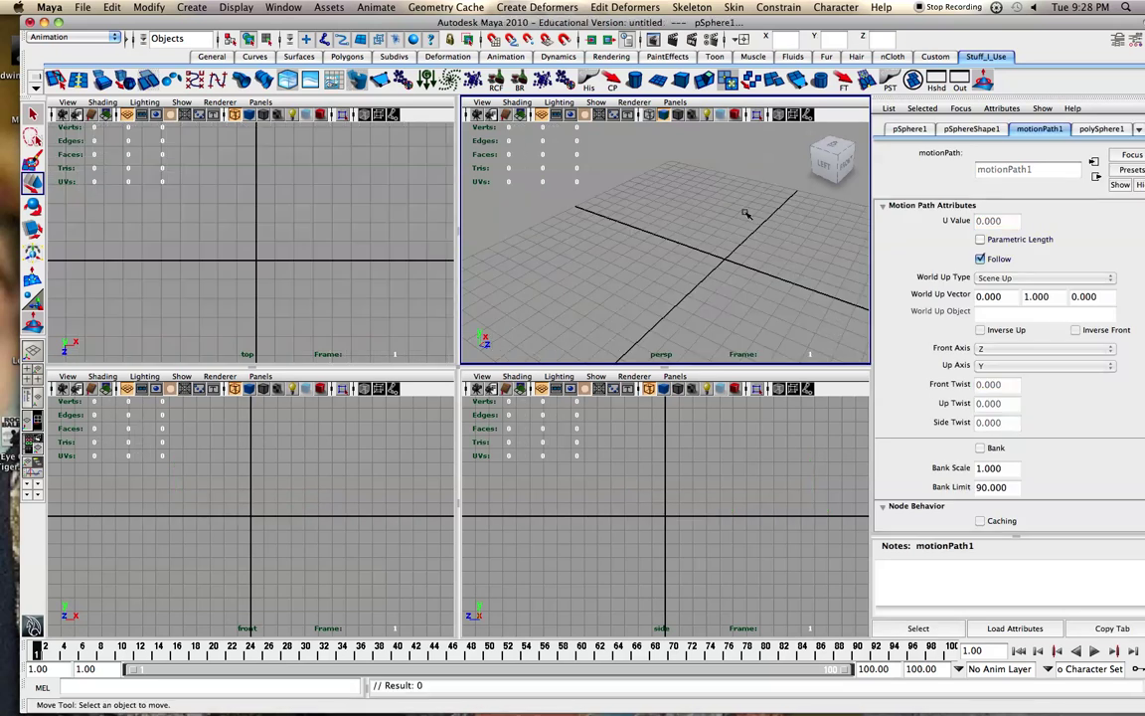
{"action": "left_click_drag", "start_coordinate": [557, 228], "coordinate": [648, 229], "text": "alt"}
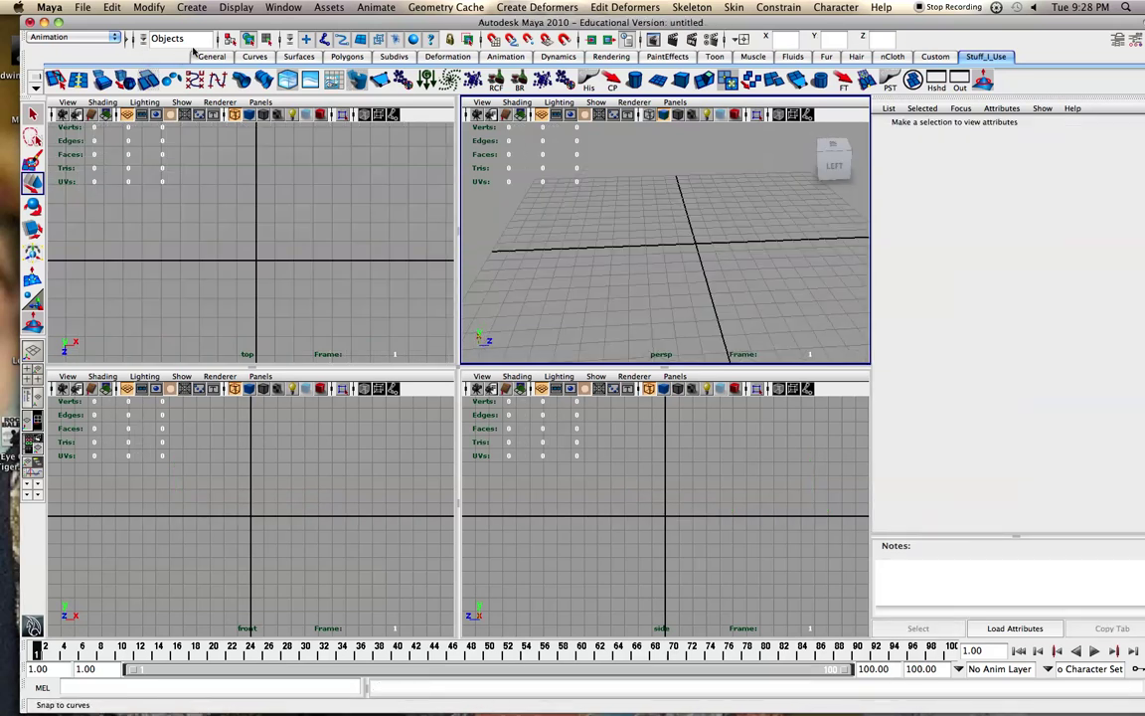
{"action": "left_click", "coordinate": [192, 7]}
{"action": "mouse_move", "coordinate": [223, 33]}
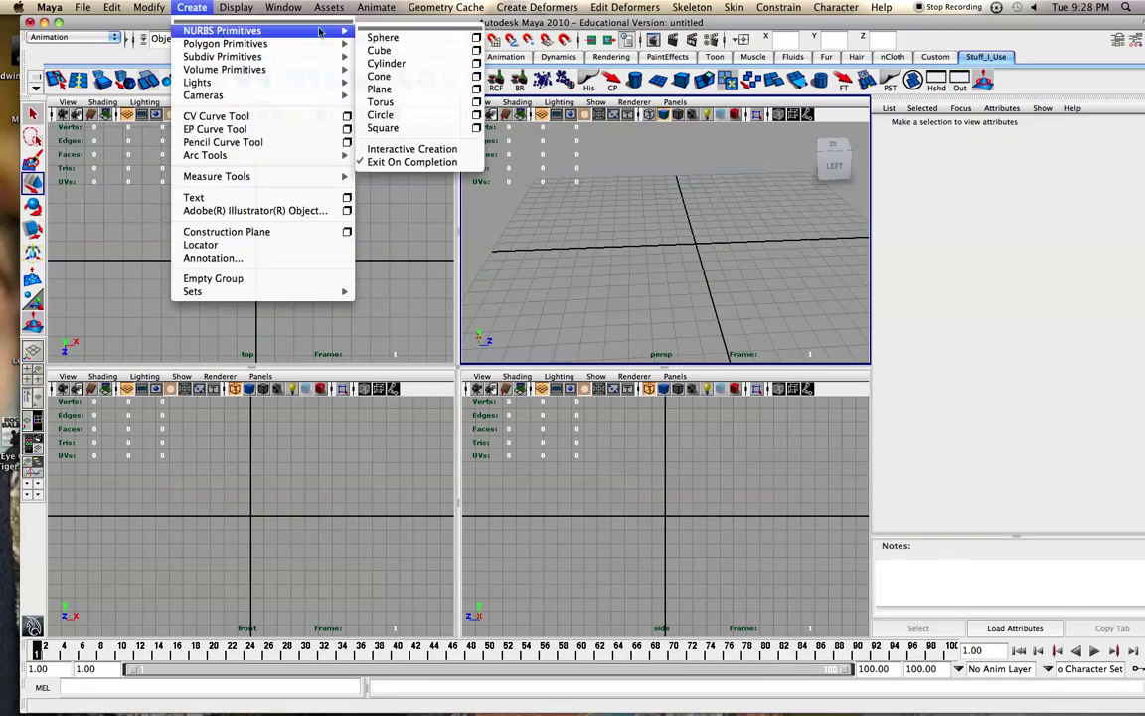
{"action": "left_click", "coordinate": [380, 102]}
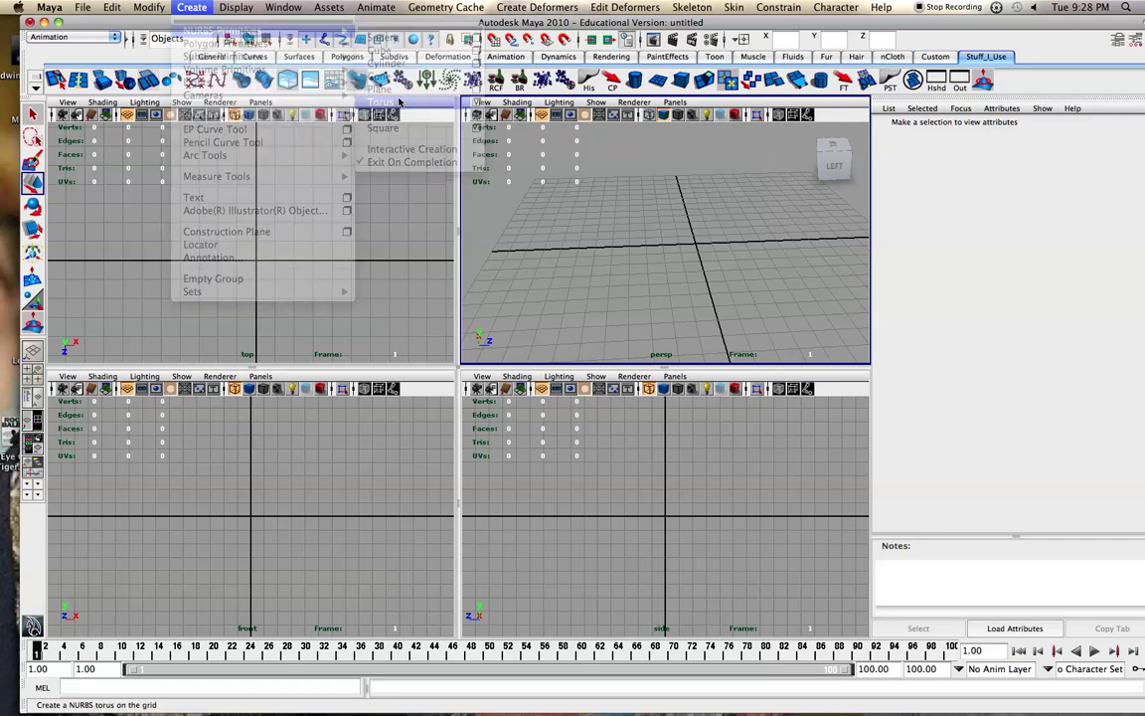
{"action": "scroll", "coordinate": [755, 275], "scroll_direction": "up", "scroll_amount": 1}
{"action": "key", "text": "Delete"}
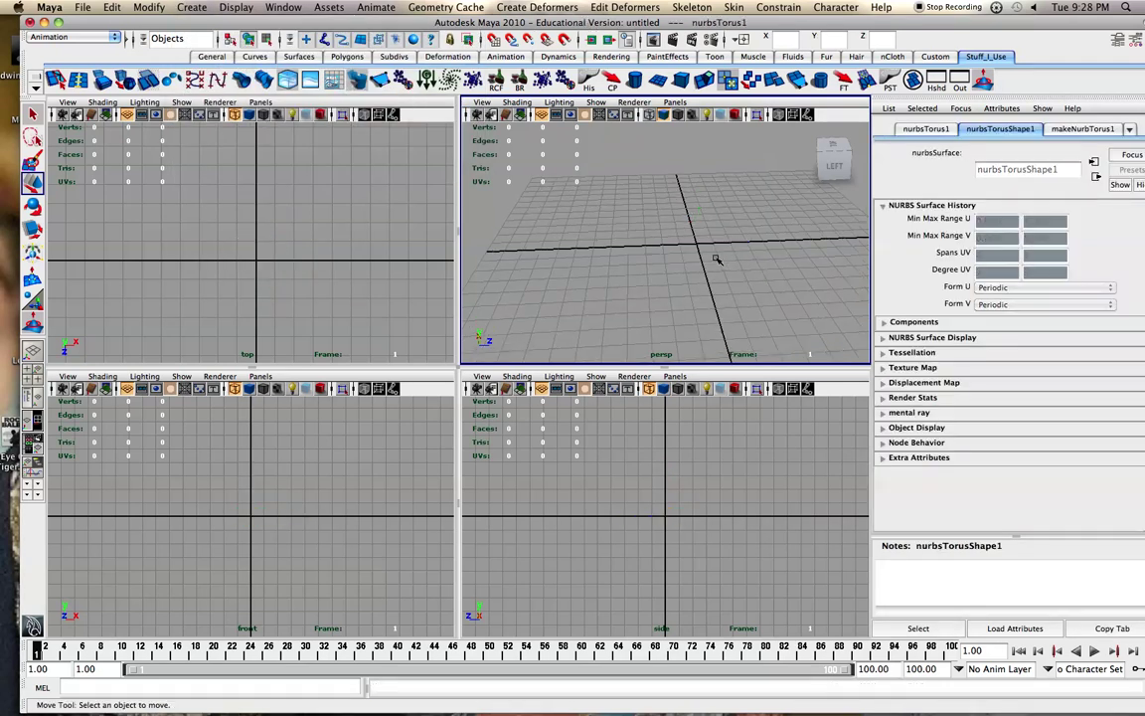
Create a polygon torus at the origin
{"action": "left_click", "coordinate": [188, 7]}
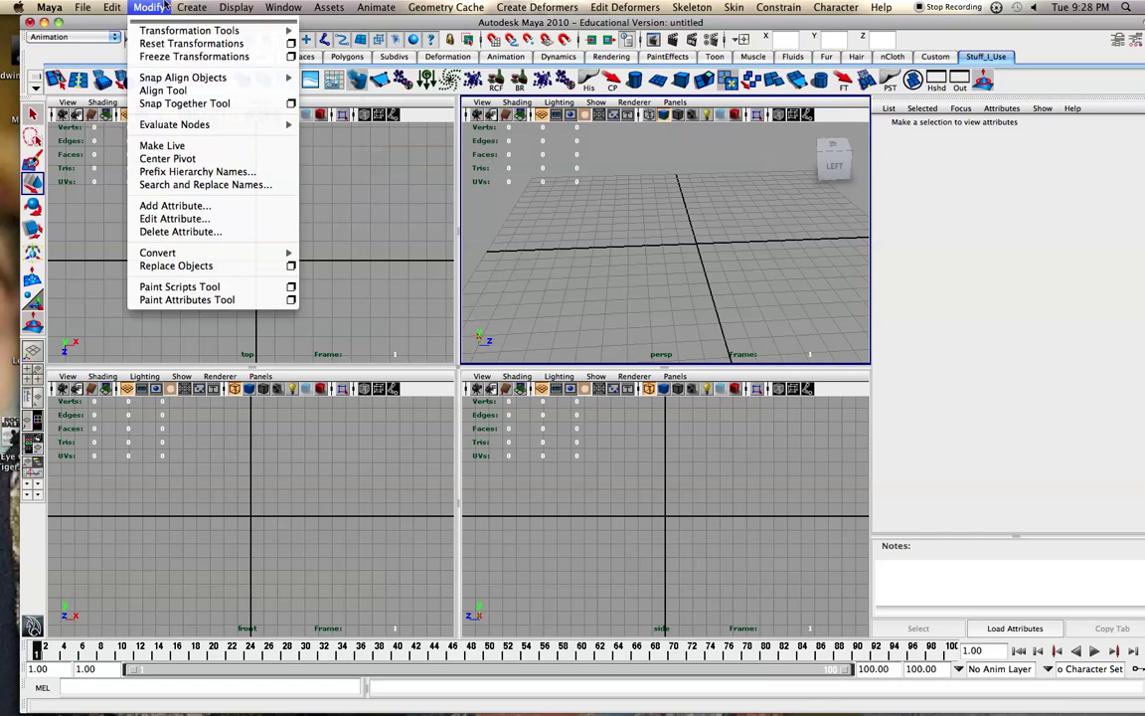
{"action": "mouse_move", "coordinate": [229, 44]}
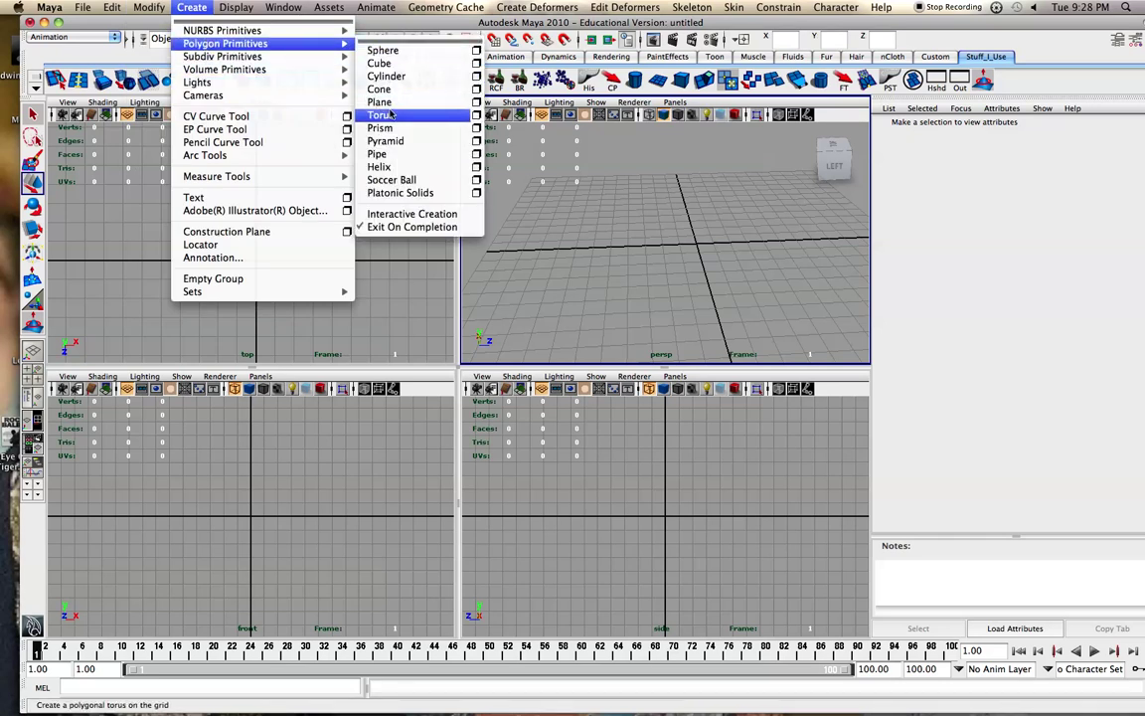
{"action": "left_click", "coordinate": [383, 115]}
Show the torus's creation inputs in the Channel Box and set its Section Radius to 0.3
{"action": "left_click_drag", "start_coordinate": [1120, 23], "coordinate": [1098, 24]}
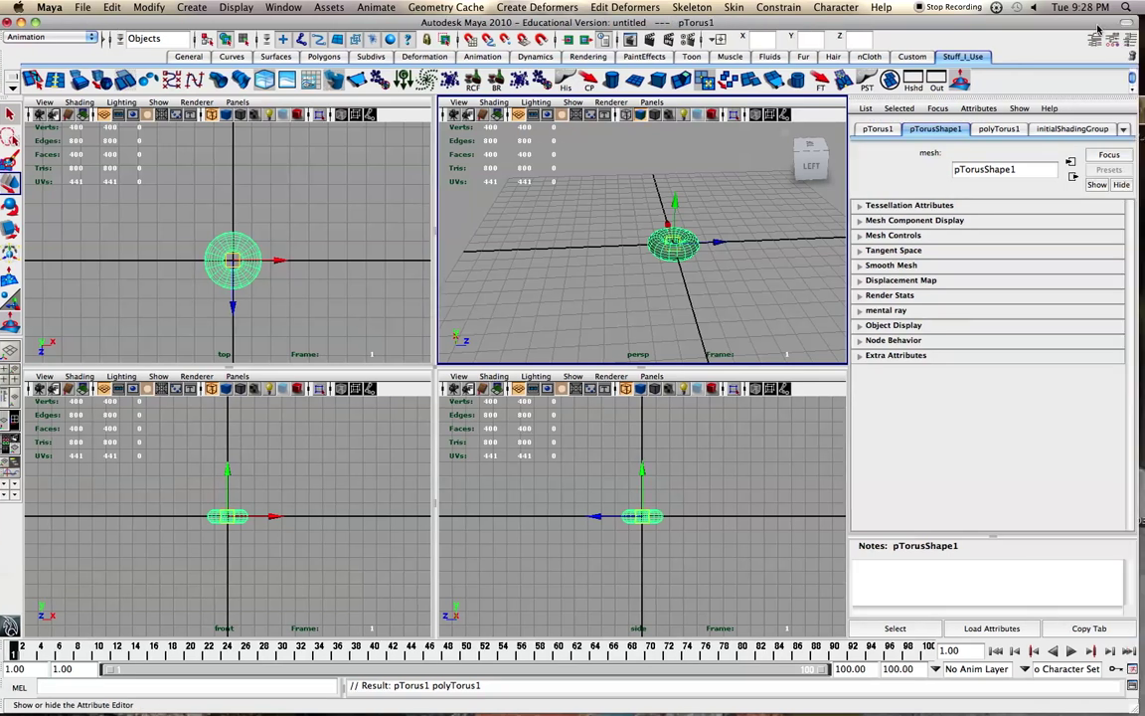
{"action": "left_click", "coordinate": [1130, 38]}
{"action": "left_click", "coordinate": [1008, 272]}
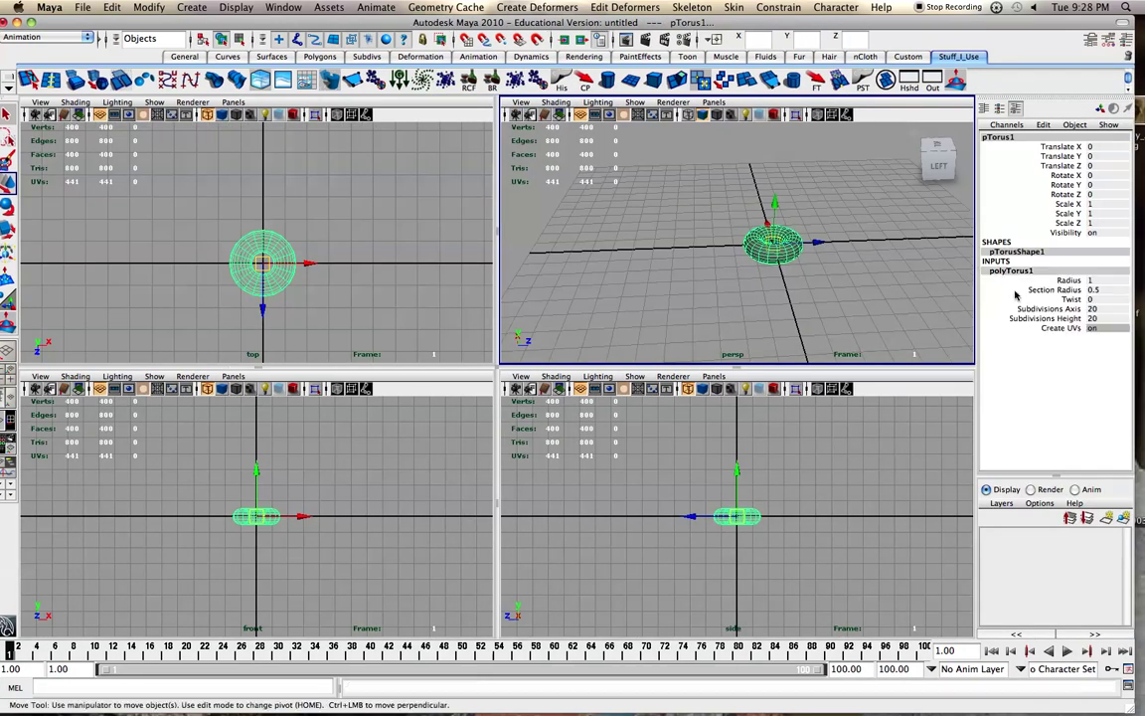
{"action": "left_click", "coordinate": [1098, 291]}
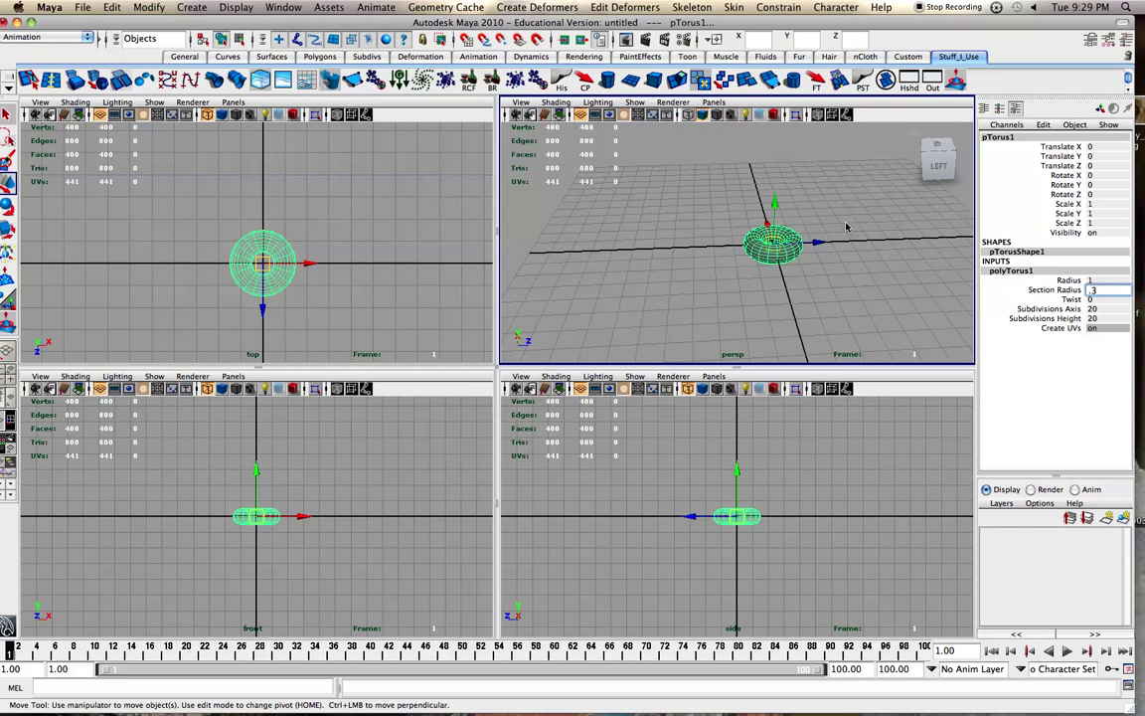
{"action": "key", "text": "Return"}
Increase the torus's Subdivisions Axis to 22 while checking its segments from above
{"action": "left_click_drag", "start_coordinate": [807, 269], "coordinate": [770, 250], "text": "alt"}
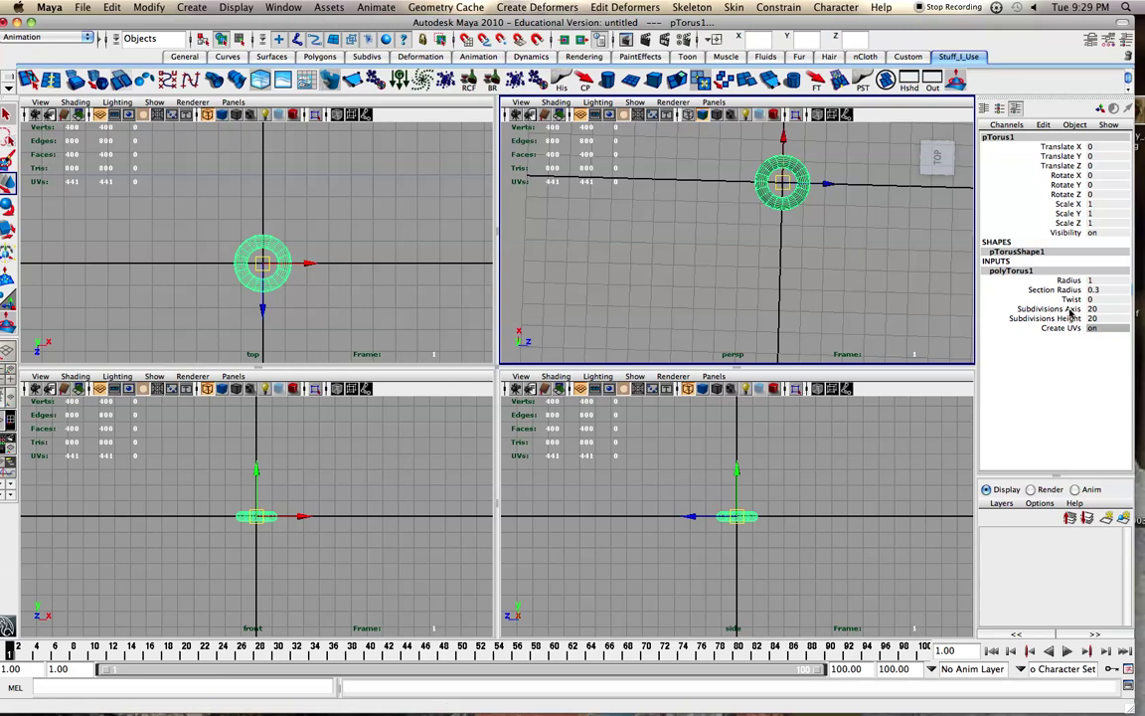
{"action": "left_click", "coordinate": [1070, 310]}
{"action": "mouse_move", "coordinate": [850, 240]}
{"action": "middle_mouse_down"}
{"action": "mouse_move", "coordinate": [872, 243]}
{"action": "mouse_move", "coordinate": [856, 239]}
{"action": "middle_mouse_up"}
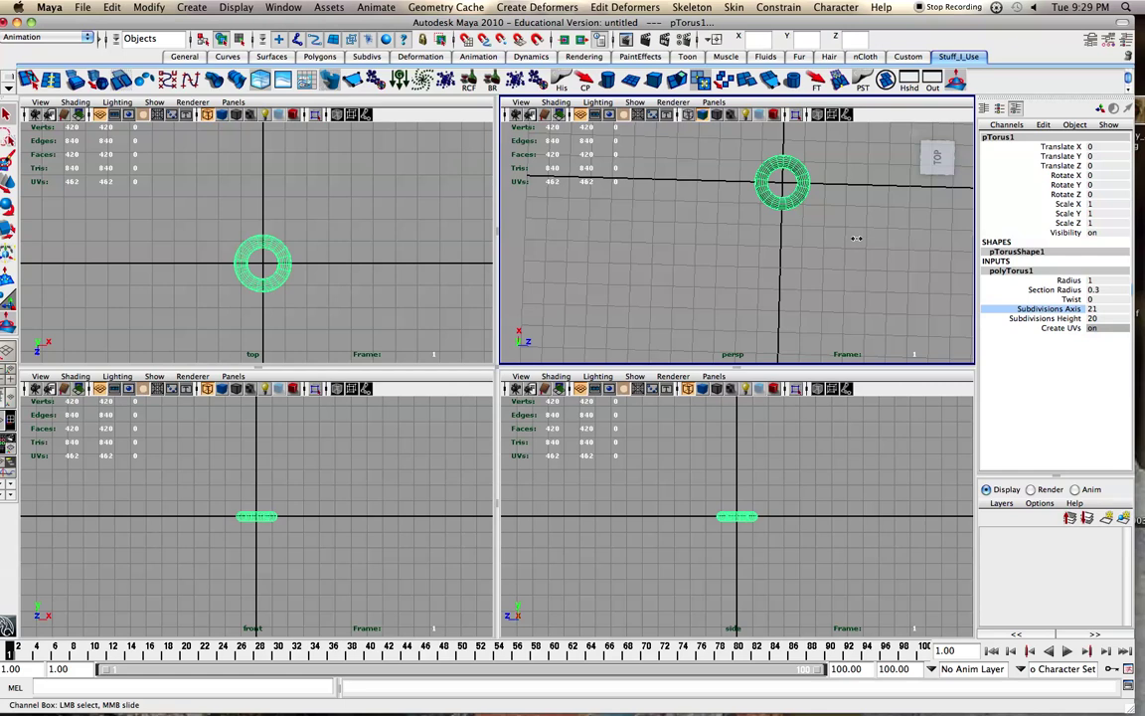
{"action": "scroll", "coordinate": [834, 189], "scroll_direction": "up", "scroll_amount": 1}
{"action": "middle_click_drag", "start_coordinate": [827, 197], "coordinate": [805, 265], "text": "alt"}
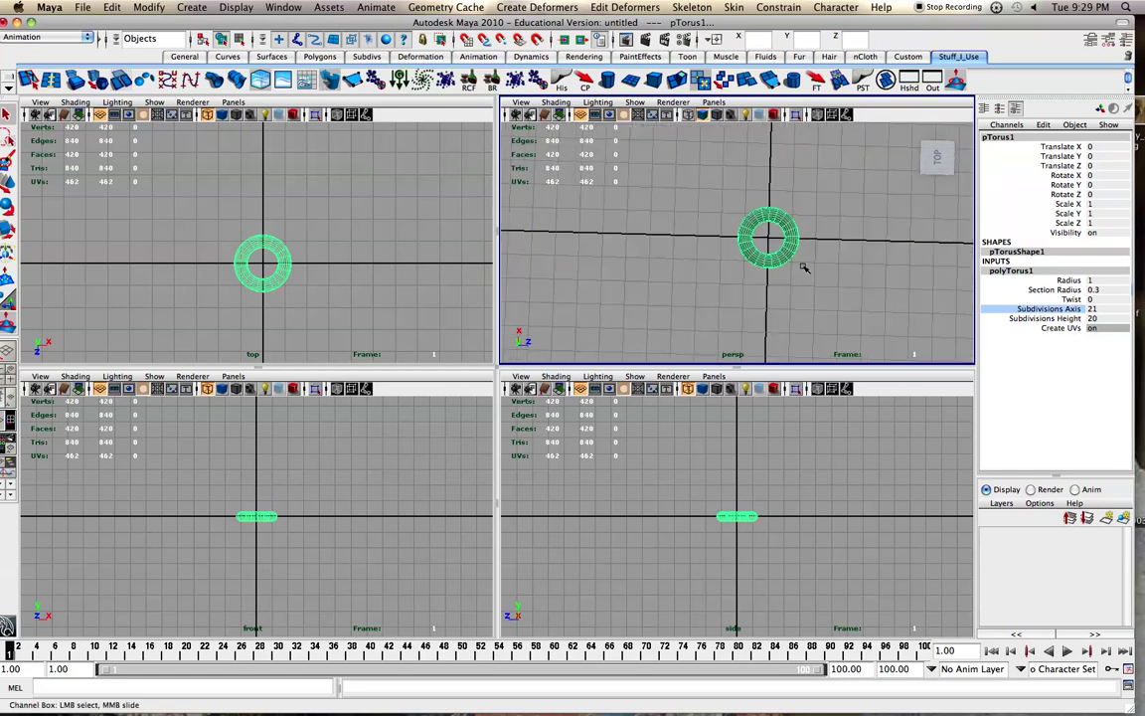
{"action": "scroll", "coordinate": [805, 267], "scroll_direction": "up", "scroll_amount": 3}
{"action": "scroll", "coordinate": [804, 267], "scroll_direction": "up", "scroll_amount": 2}
{"action": "left_click_drag", "start_coordinate": [801, 269], "coordinate": [779, 282], "text": "alt"}
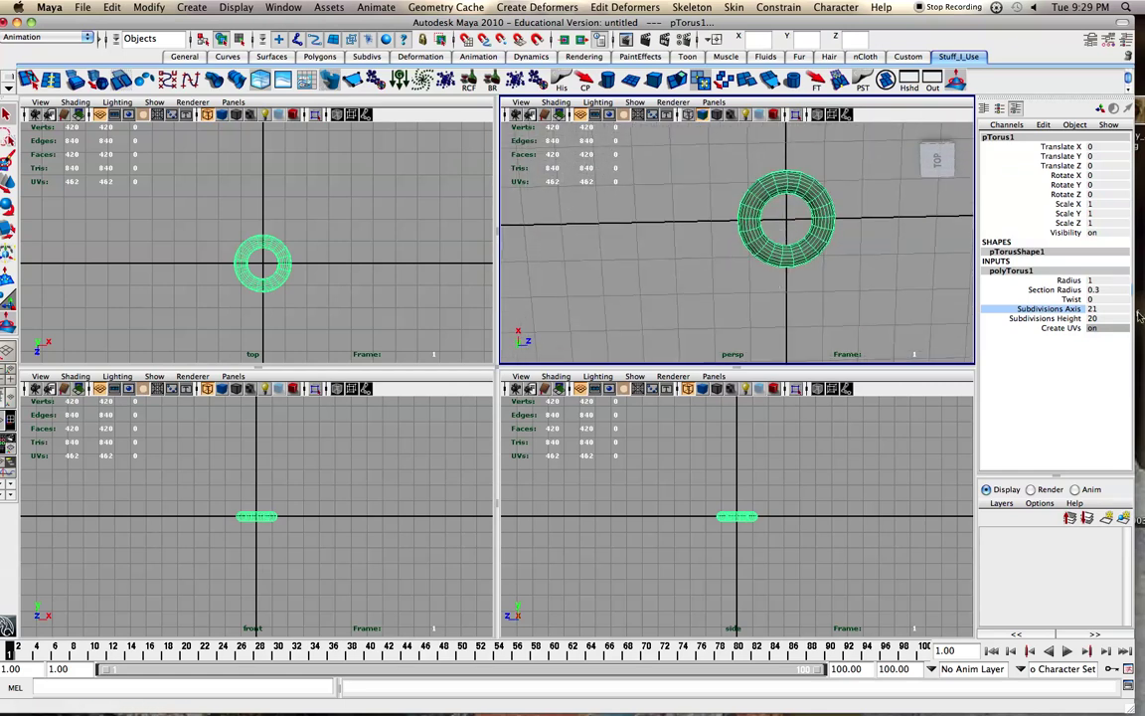
{"action": "middle_click_drag", "start_coordinate": [869, 296], "coordinate": [874, 299]}
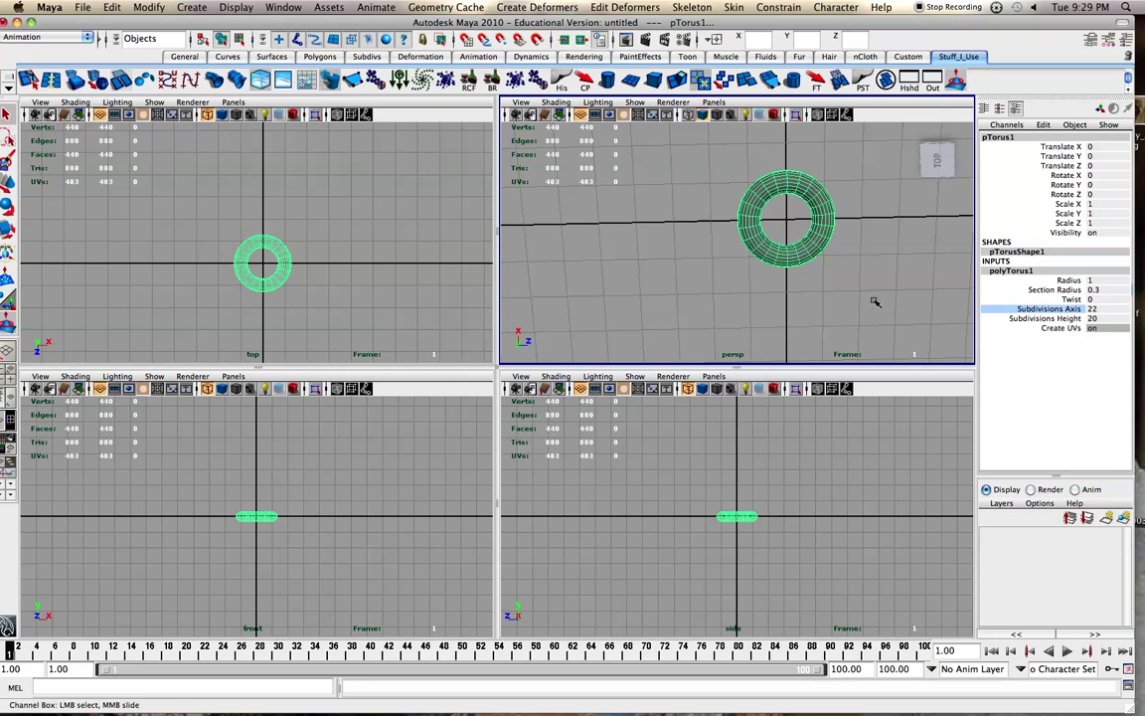
{"action": "left_click_drag", "start_coordinate": [875, 302], "coordinate": [801, 283], "text": "alt"}
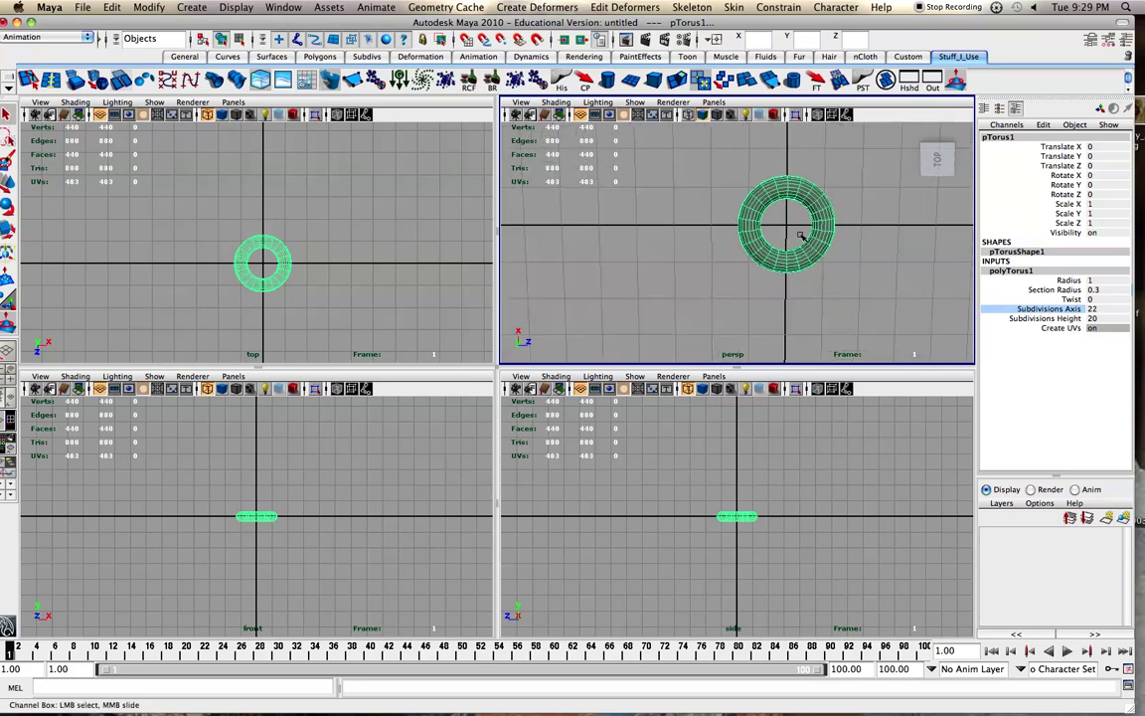
Stretch the torus into an elongated chain link by moving the faces of its positive-Z half along Z, then return to object mode
{"action": "key", "text": "space"}
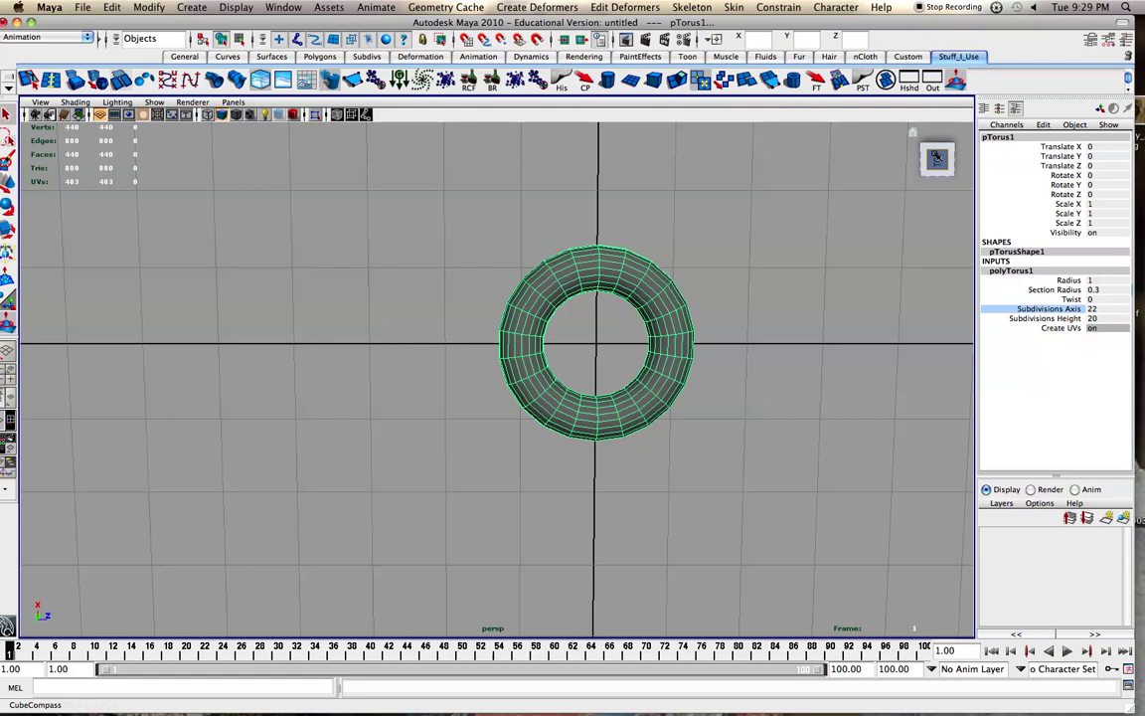
{"action": "left_click", "coordinate": [937, 157]}
{"action": "right_click_drag", "start_coordinate": [513, 274], "coordinate": [501, 298]}
{"action": "left_click_drag", "start_coordinate": [514, 167], "coordinate": [595, 441]}
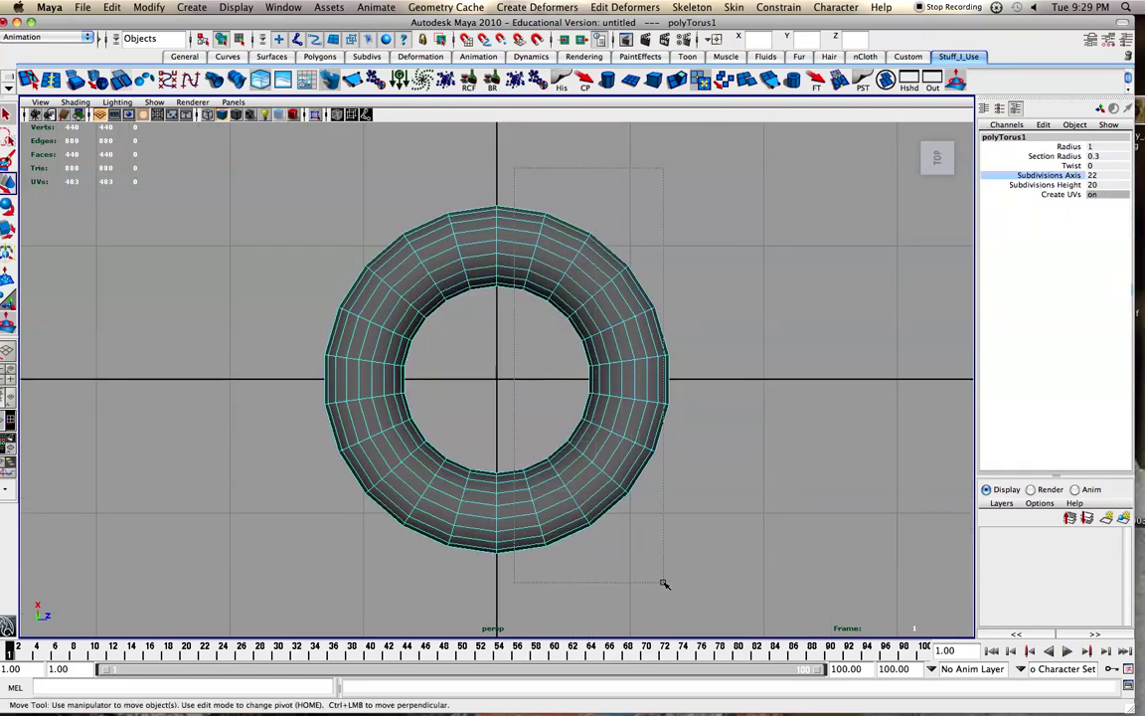
{"action": "left_click_drag", "start_coordinate": [664, 583], "coordinate": [666, 584]}
{"action": "left_click_drag", "start_coordinate": [624, 378], "coordinate": [893, 387]}
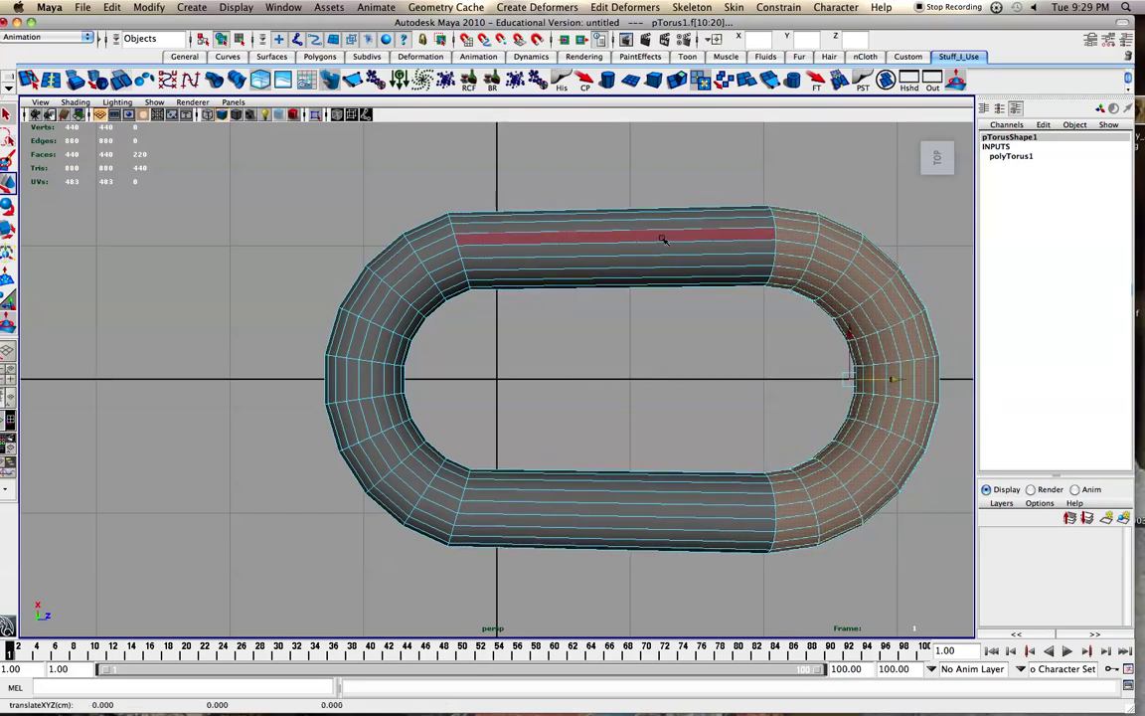
{"action": "right_click_drag", "start_coordinate": [659, 236], "coordinate": [706, 223]}
{"action": "left_click", "coordinate": [725, 177]}
{"action": "scroll", "coordinate": [724, 177], "scroll_direction": "down", "scroll_amount": 3}
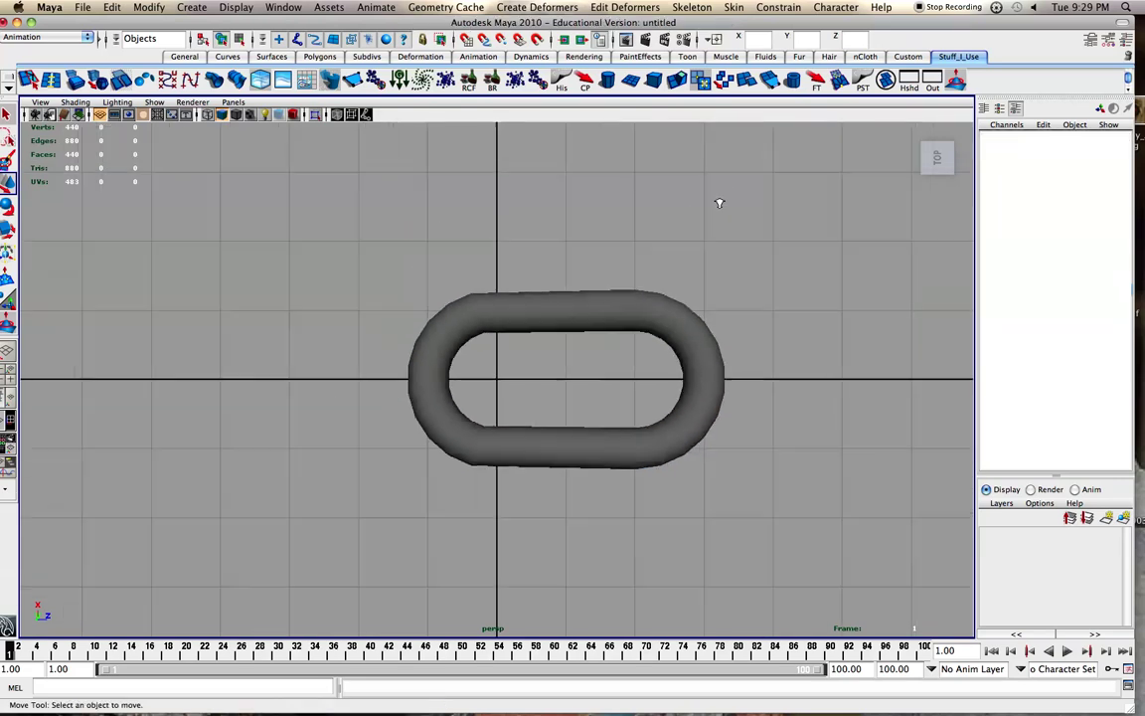
Restore the four-view layout, scale the chain link down uniformly, and clear the selection
{"action": "key", "text": "space"}
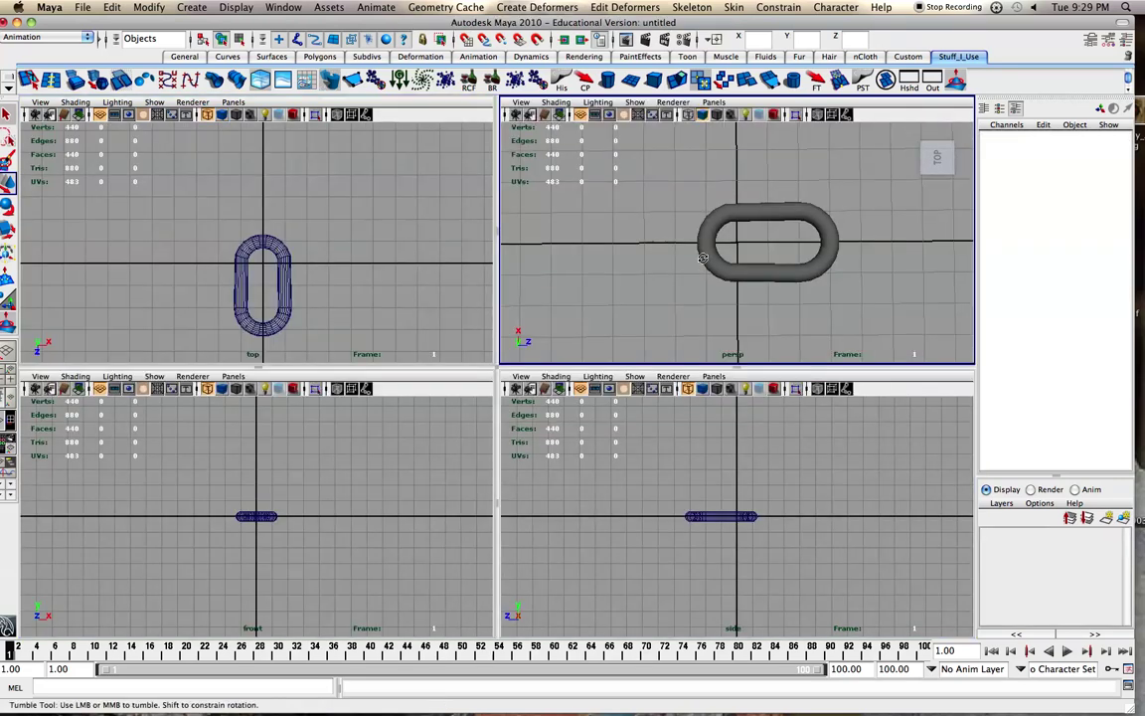
{"action": "left_click_drag", "start_coordinate": [696, 249], "coordinate": [772, 291], "text": "alt"}
{"action": "left_click", "coordinate": [742, 284]}
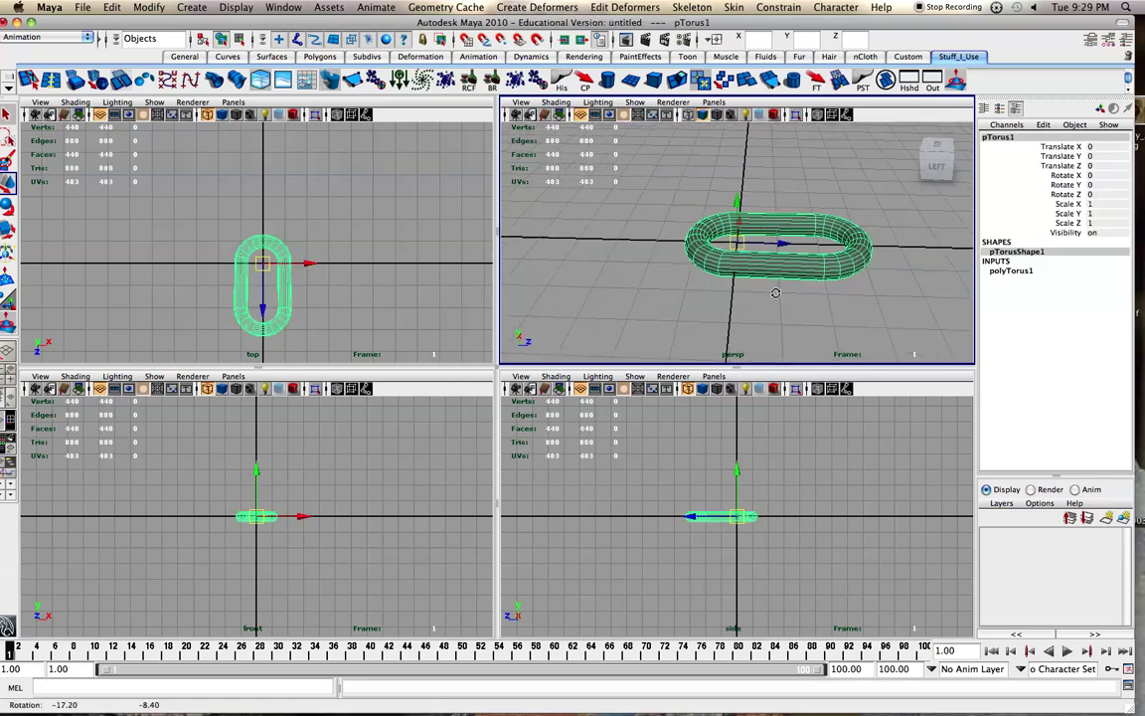
{"action": "key", "text": "r"}
{"action": "left_click_drag", "start_coordinate": [740, 246], "coordinate": [623, 248]}
{"action": "left_click", "coordinate": [641, 266]}
Start a CV curve in the top view, placing its first point near the Z axis on the positive-Z side of the chain link
{"action": "left_click", "coordinate": [142, 7]}
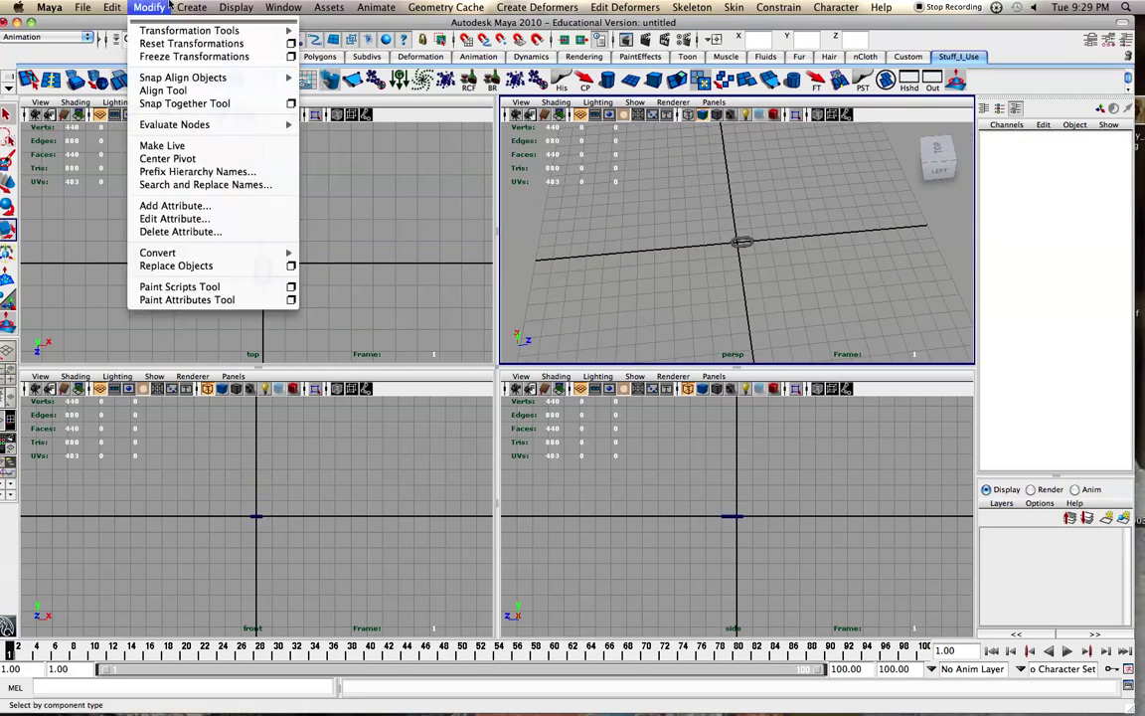
{"action": "left_click", "coordinate": [198, 120]}
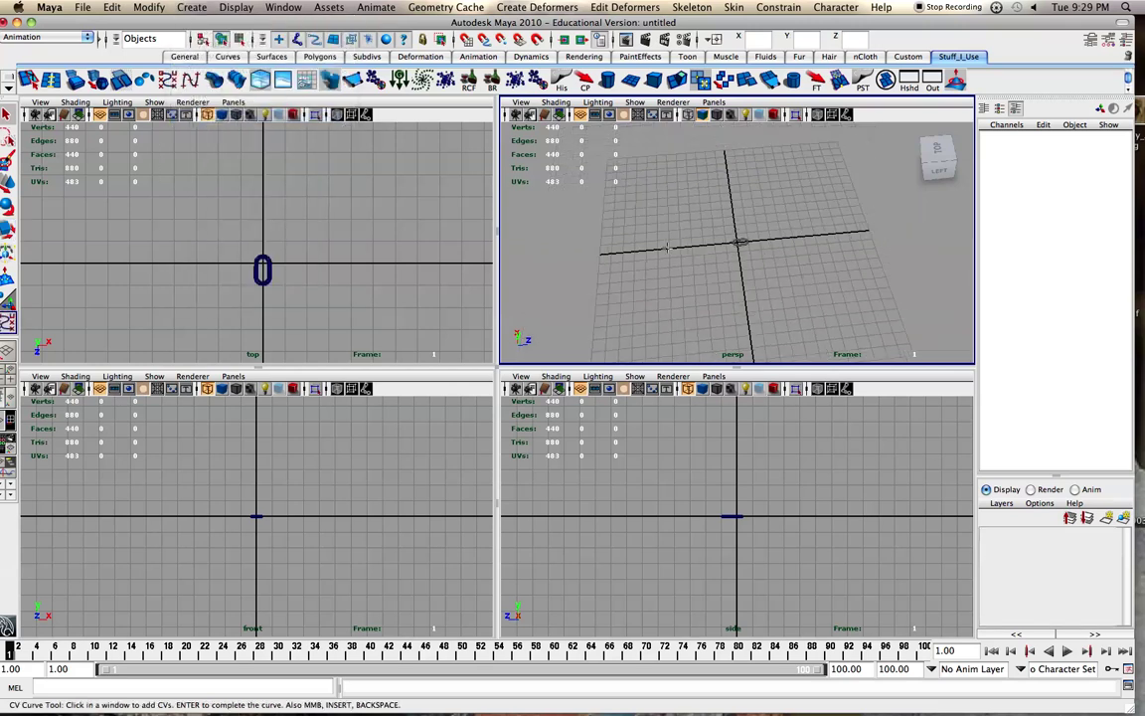
{"action": "left_click", "coordinate": [314, 261]}
{"action": "scroll", "coordinate": [314, 261], "scroll_direction": "down", "scroll_amount": 5}
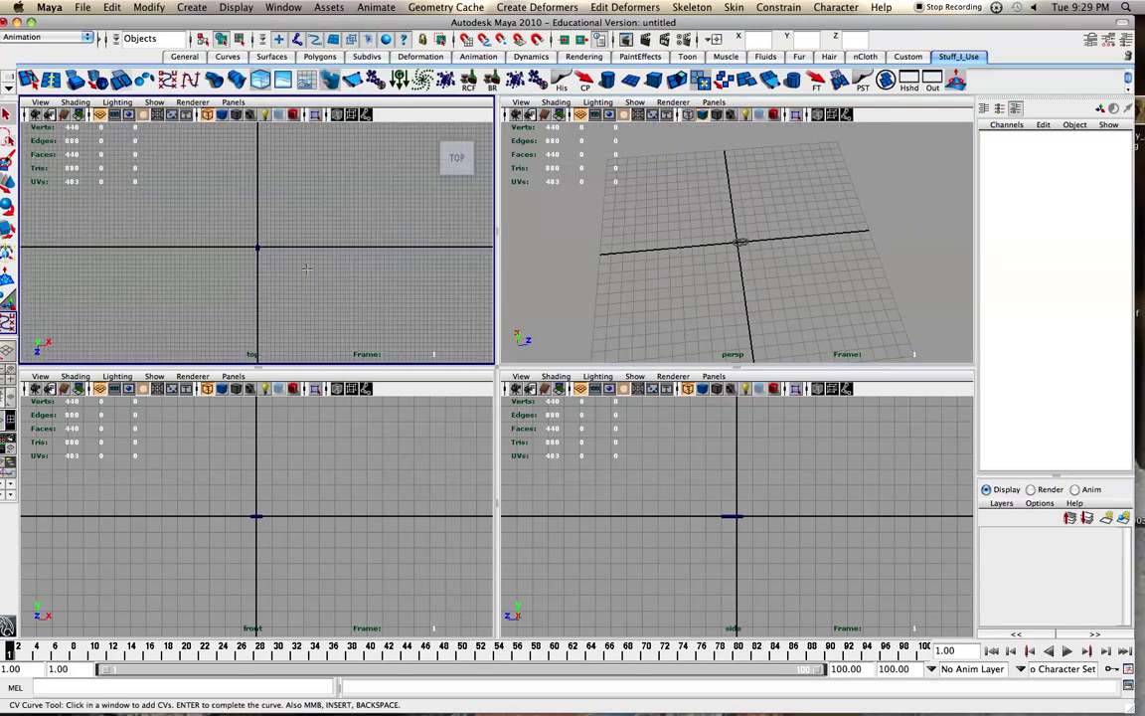
{"action": "left_click", "coordinate": [286, 216]}
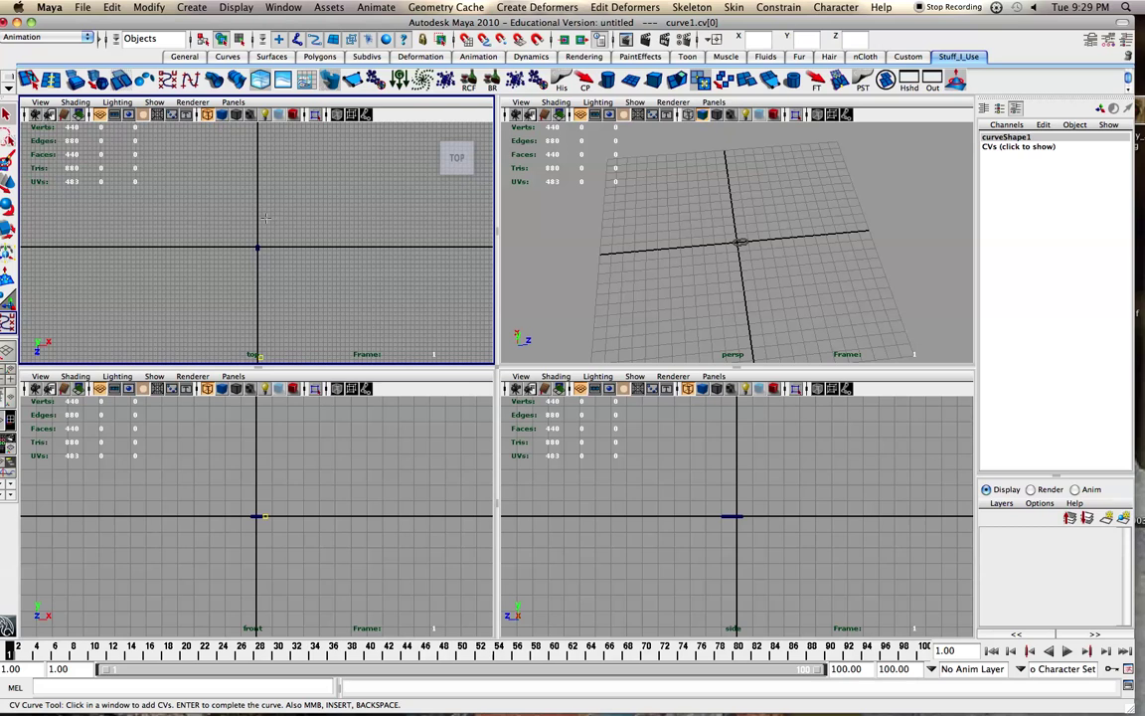
{"action": "left_click", "coordinate": [265, 216]}
{"action": "scroll", "coordinate": [260, 185], "scroll_direction": "down", "scroll_amount": 2}
{"action": "middle_click_drag", "start_coordinate": [258, 189], "coordinate": [255, 266], "text": "alt"}
{"action": "left_click", "coordinate": [252, 217]}
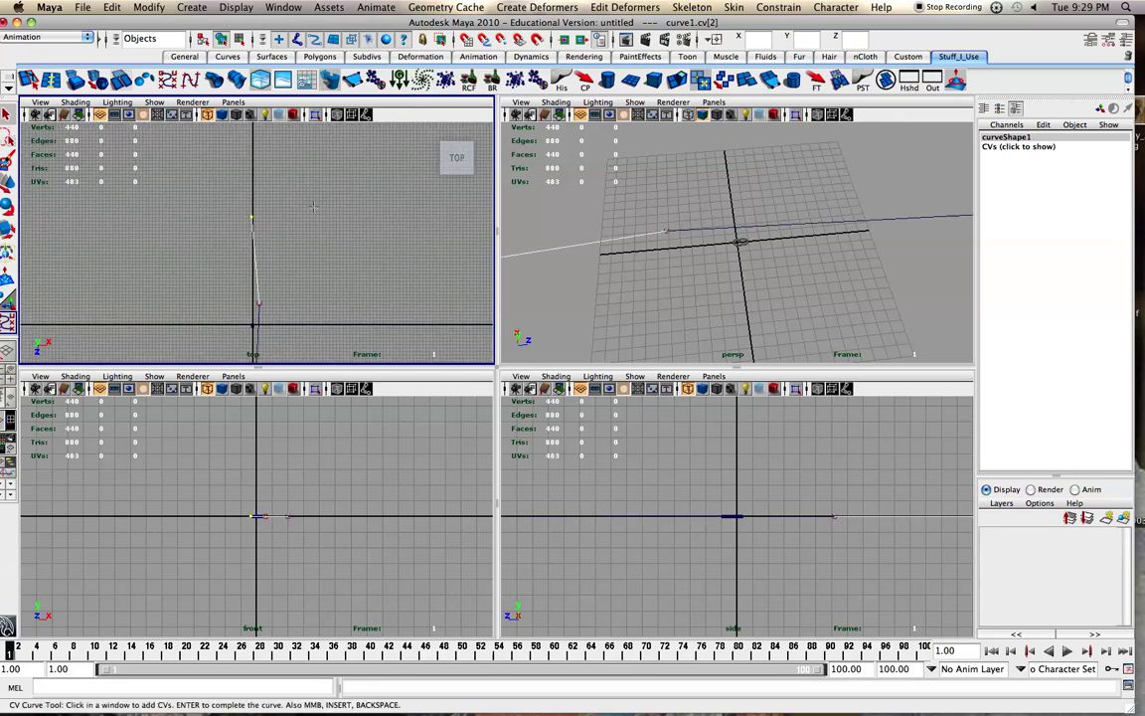
{"action": "left_click", "coordinate": [241, 175]}
{"action": "key", "text": "super+z"}
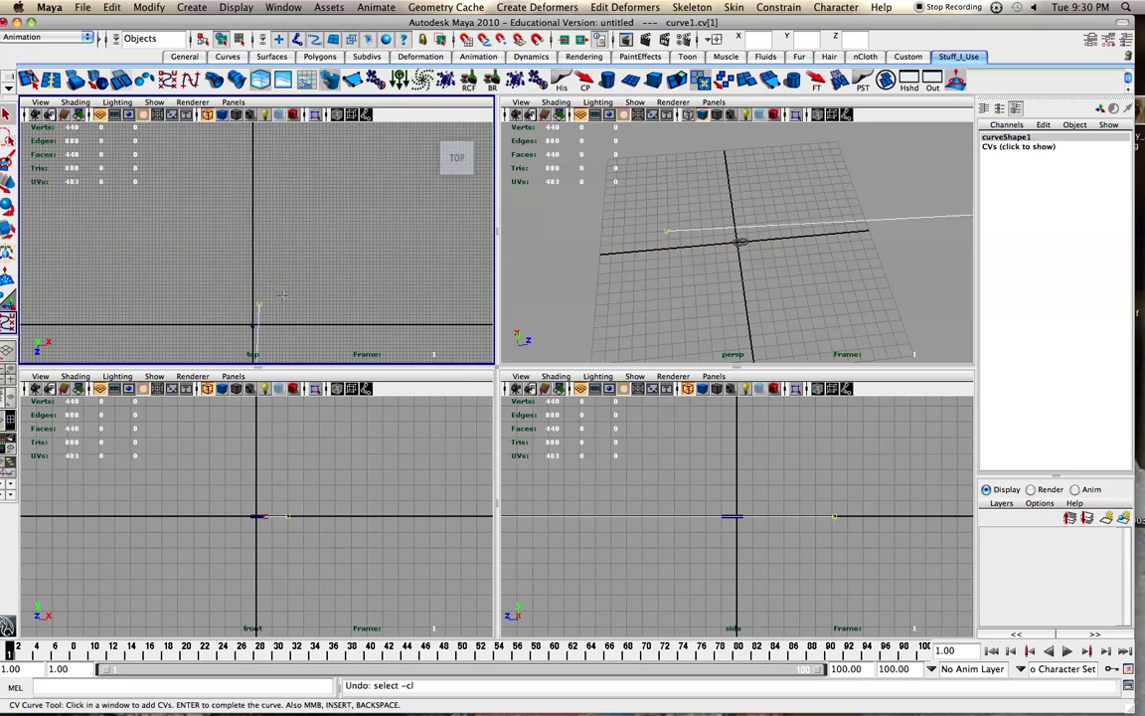
{"action": "key", "text": "super+z"}
Place the curve's second point far along negative Z near the axis and finish it as a straight line
{"action": "middle_click_drag", "start_coordinate": [282, 295], "coordinate": [312, 205], "text": "alt"}
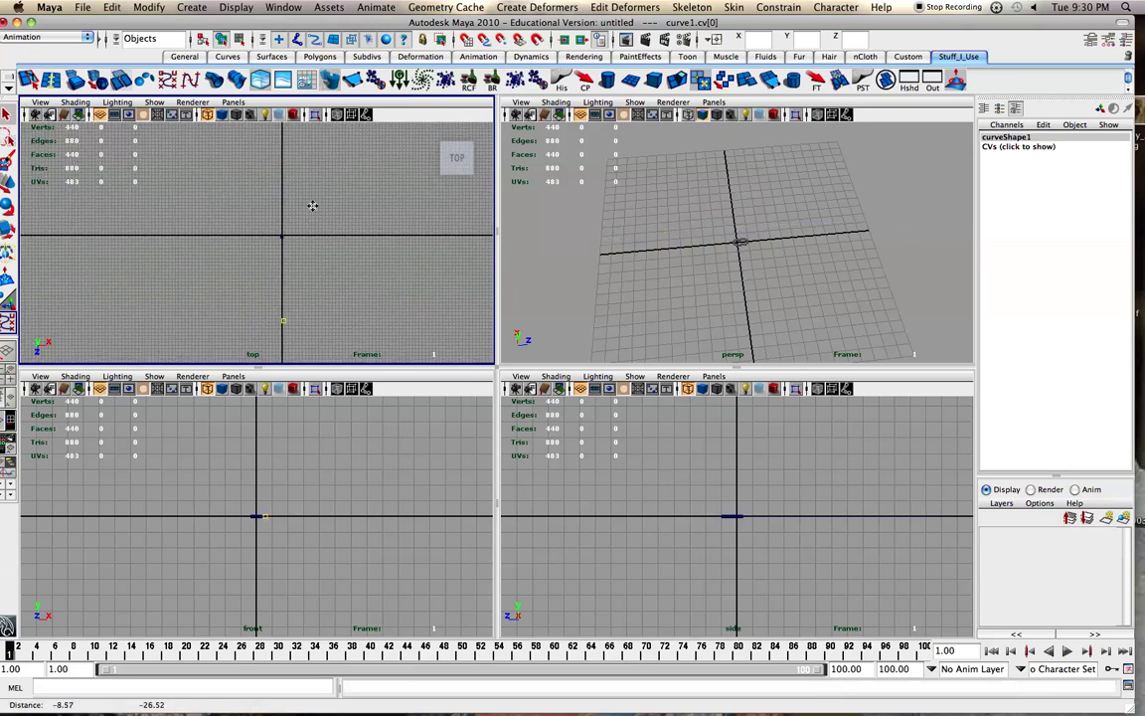
{"action": "middle_click_drag", "start_coordinate": [275, 136], "coordinate": [277, 210], "text": "alt"}
{"action": "left_click", "coordinate": [283, 159]}
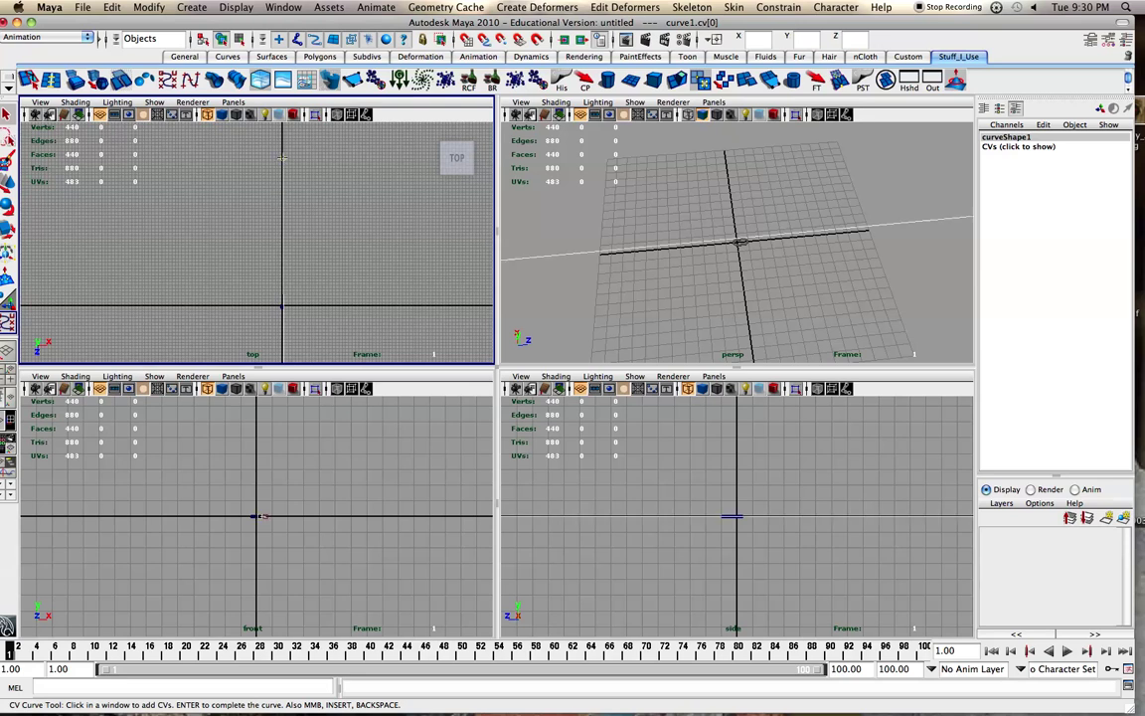
{"action": "key", "text": "r"}
Scale the straight curve along Z to 0.731 and clear the selection
{"action": "scroll", "coordinate": [755, 248], "scroll_direction": "down", "scroll_amount": 3}
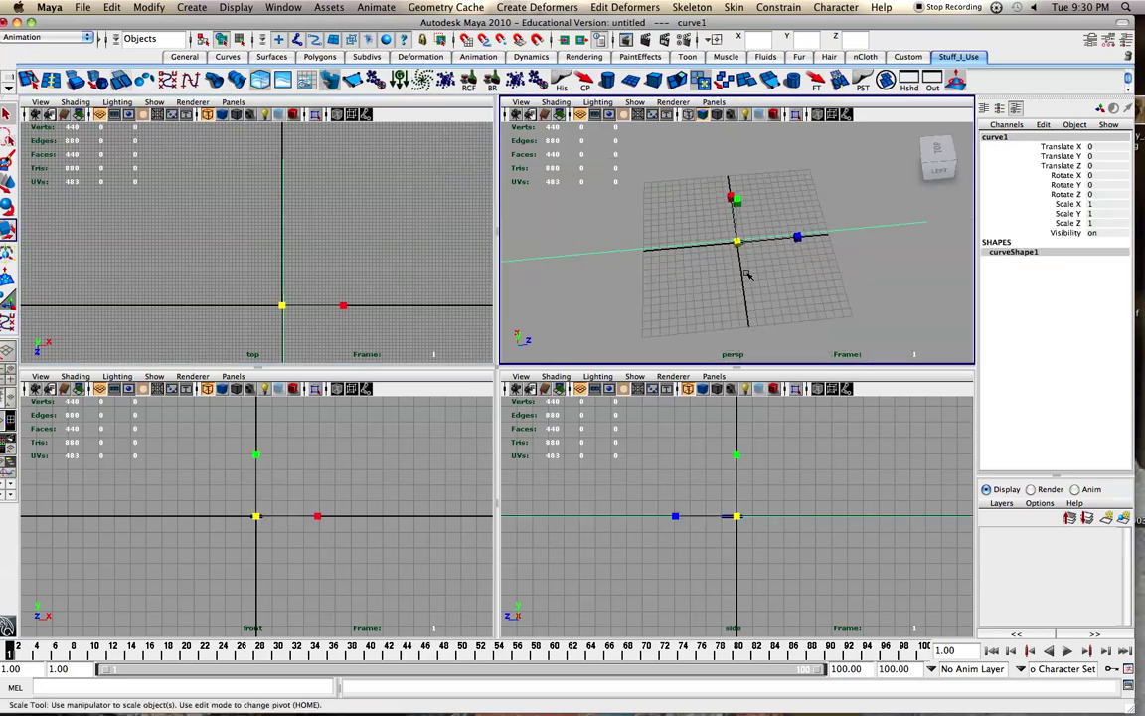
{"action": "left_click_drag", "start_coordinate": [746, 274], "coordinate": [743, 280], "text": "alt"}
{"action": "middle_click_drag", "start_coordinate": [715, 268], "coordinate": [787, 266], "text": "alt"}
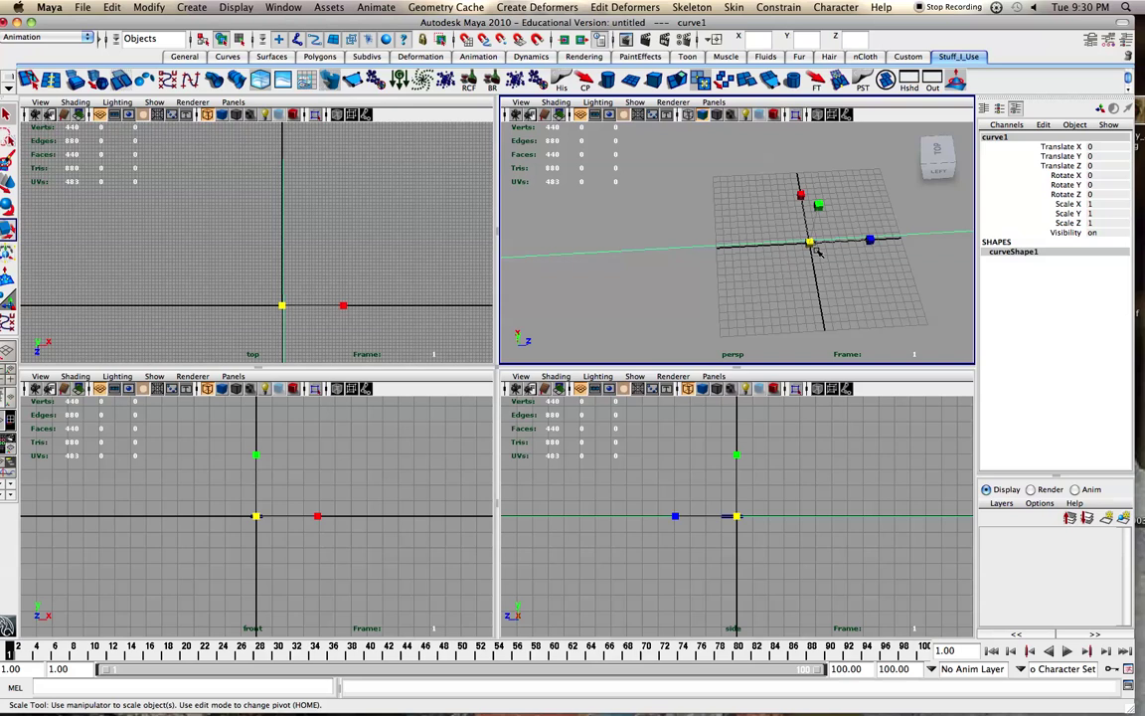
{"action": "left_click_drag", "start_coordinate": [873, 245], "coordinate": [853, 236]}
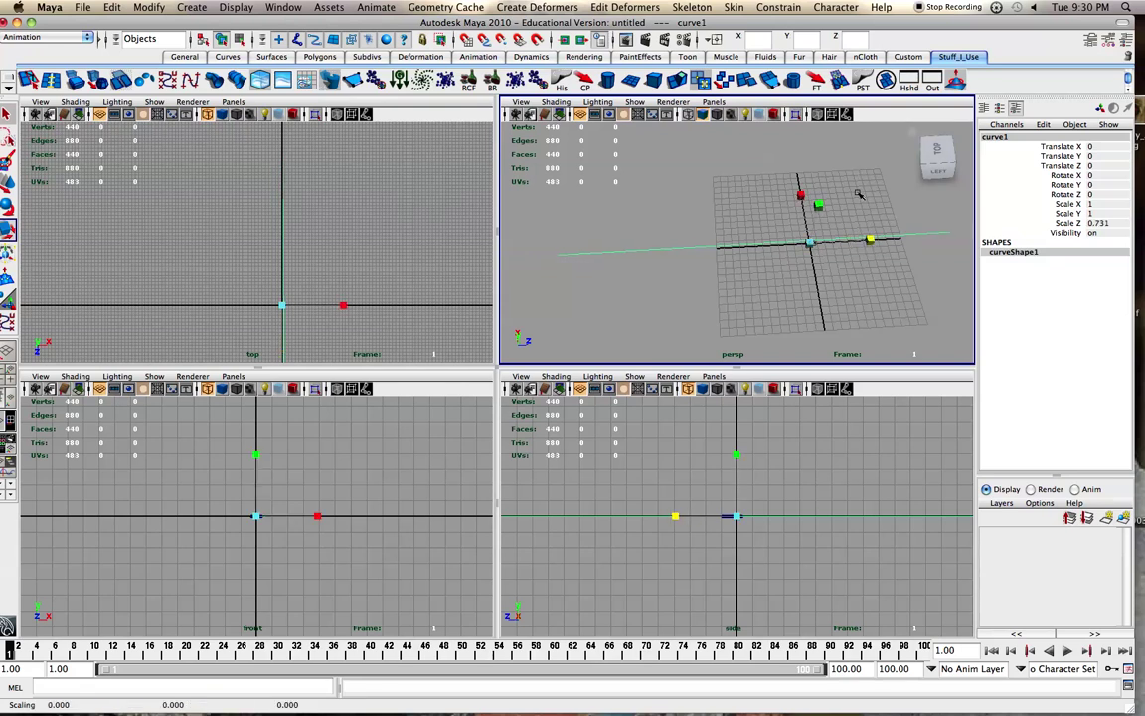
{"action": "left_click", "coordinate": [855, 223]}
Select the chain link and then the curve, and attach the link to the curve as its motion path
{"action": "scroll", "coordinate": [855, 223], "scroll_direction": "up", "scroll_amount": 3}
{"action": "left_click", "coordinate": [867, 247]}
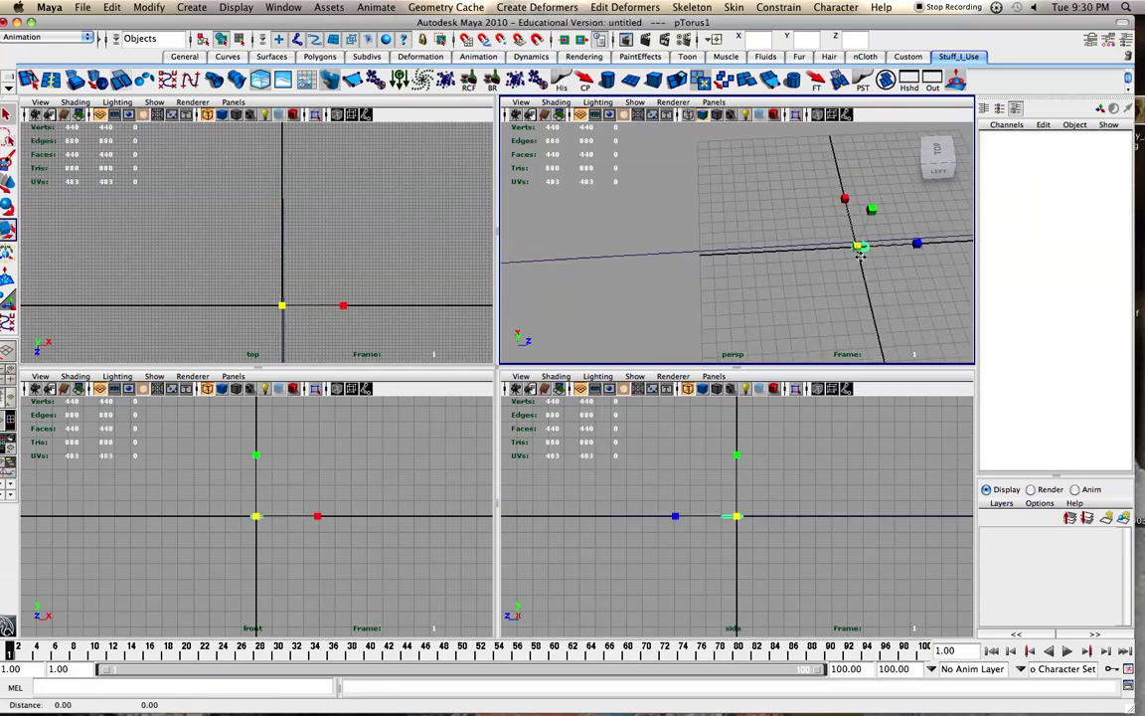
{"action": "left_click_drag", "start_coordinate": [837, 281], "coordinate": [809, 269], "text": "alt"}
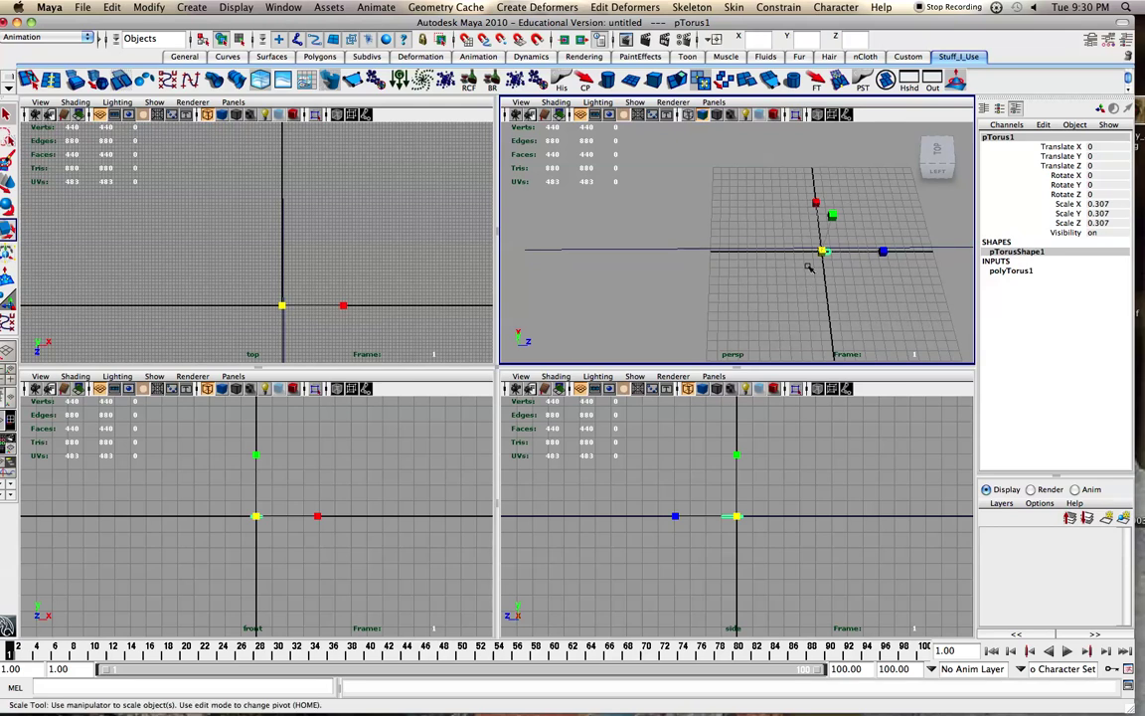
{"action": "left_click", "coordinate": [784, 250]}
{"action": "left_click", "coordinate": [329, 7]}
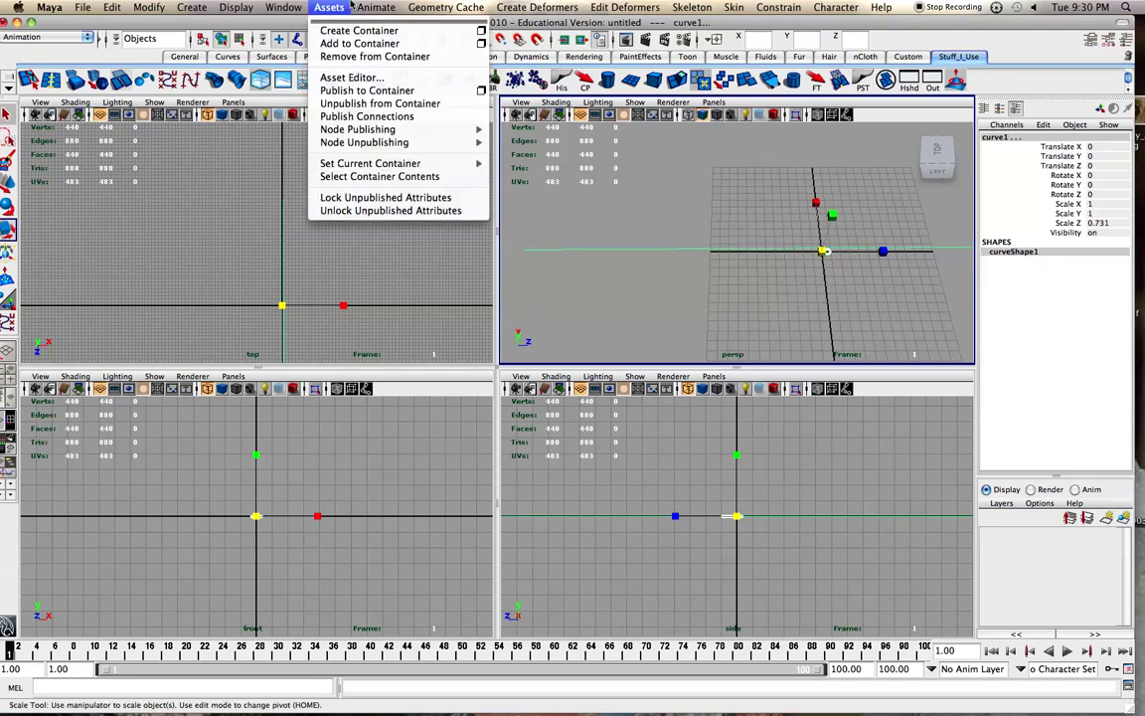
{"action": "mouse_move", "coordinate": [376, 7]}
{"action": "mouse_move", "coordinate": [392, 291]}
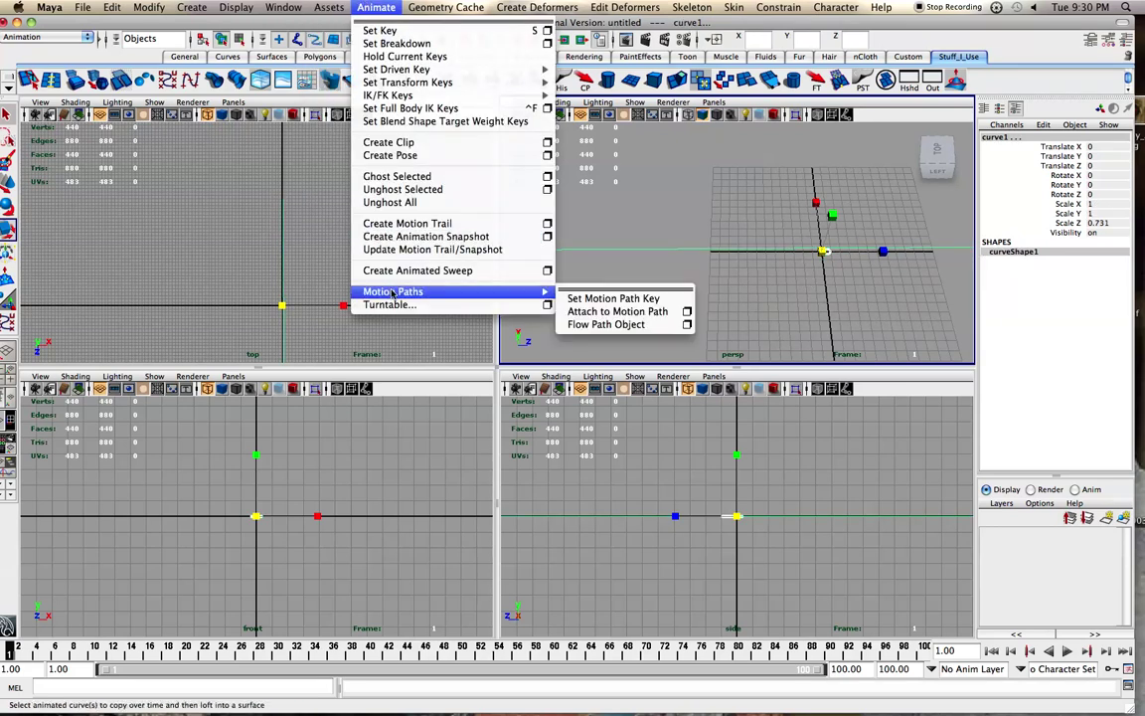
{"action": "left_click", "coordinate": [618, 312]}
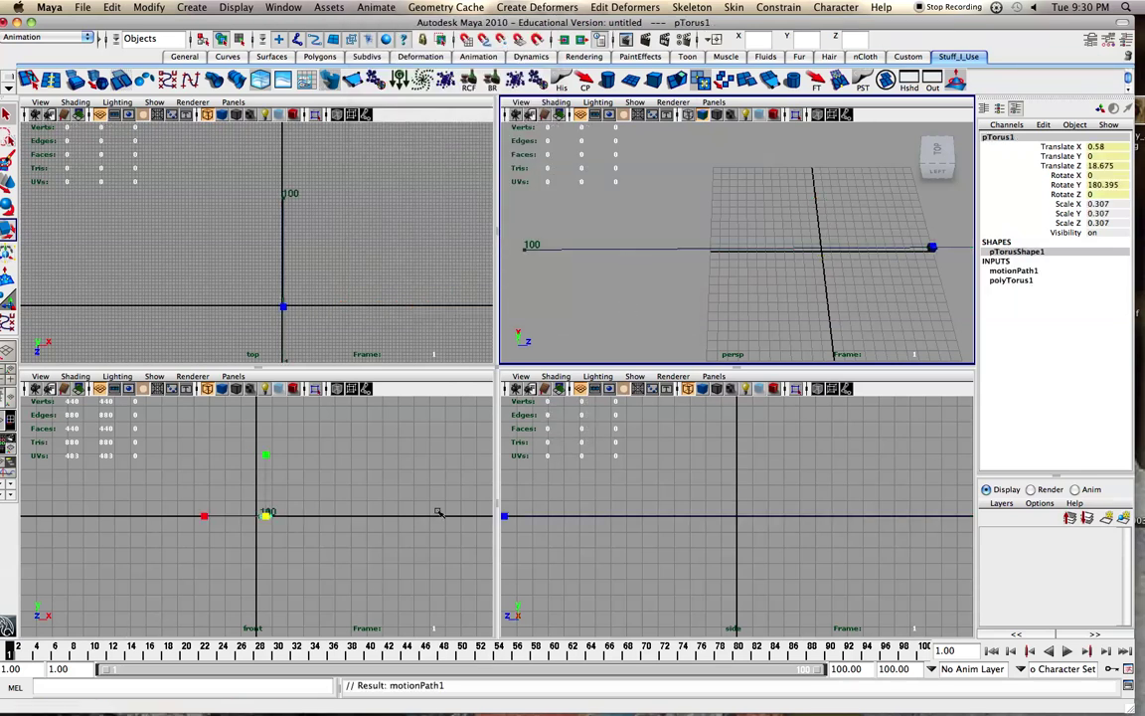
Select the chain link at the start of the curve and show its motionPath1 attributes
{"action": "left_click", "coordinate": [842, 248]}
{"action": "left_click_drag", "start_coordinate": [843, 250], "coordinate": [532, 215], "text": "alt"}
{"action": "left_click_drag", "start_coordinate": [644, 217], "coordinate": [702, 210], "text": "alt"}
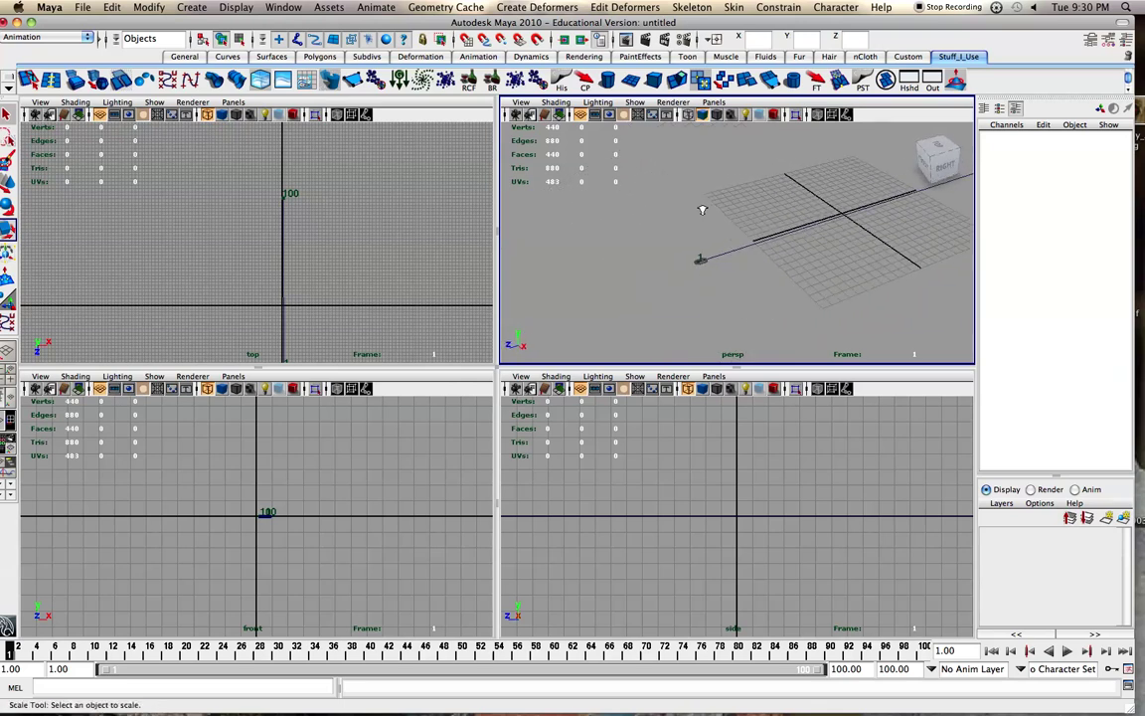
{"action": "scroll", "coordinate": [702, 210], "scroll_direction": "up", "scroll_amount": 5}
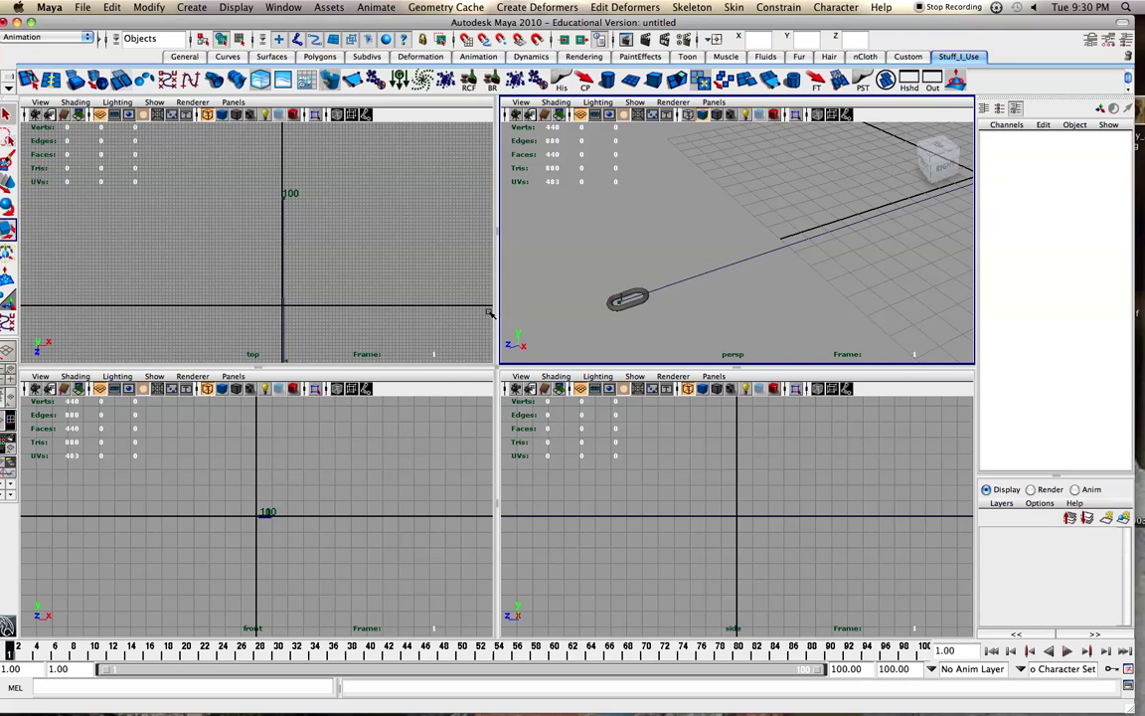
{"action": "left_click", "coordinate": [616, 296]}
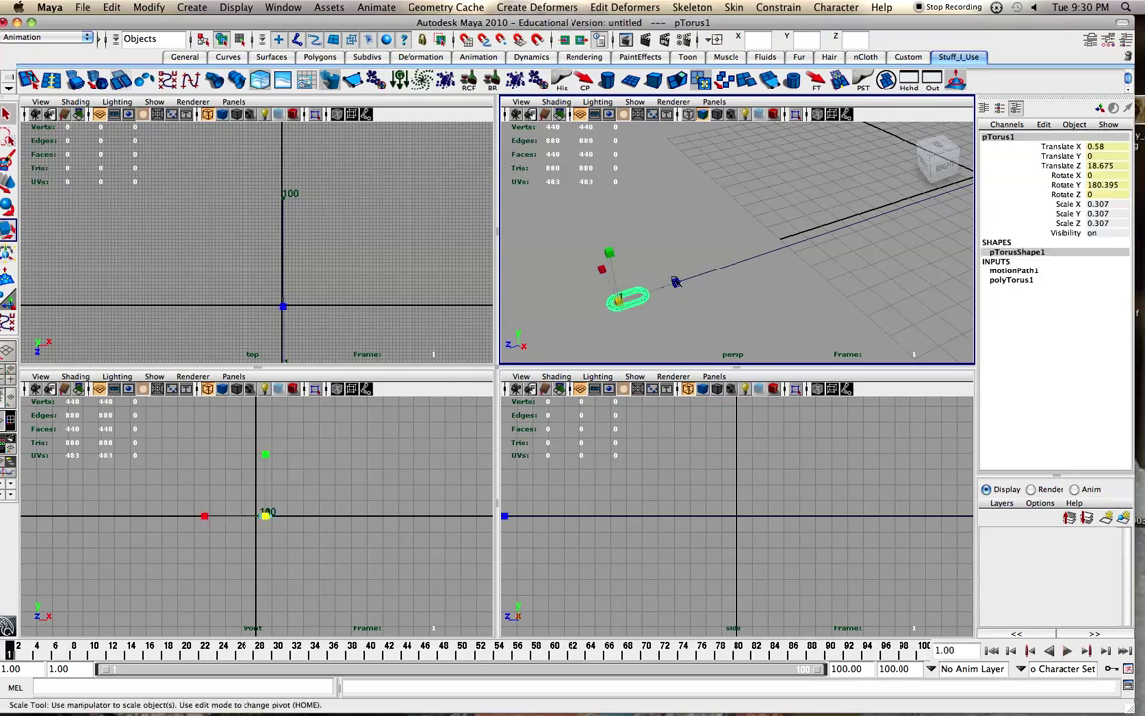
{"action": "left_click", "coordinate": [1090, 42]}
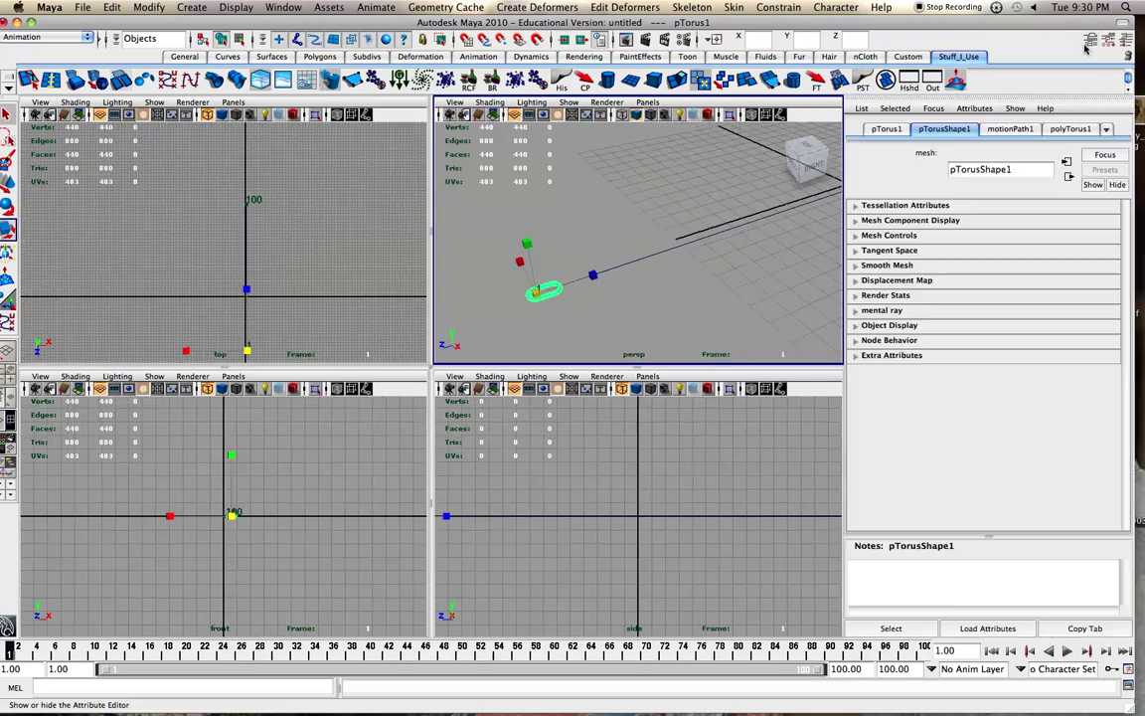
{"action": "left_click", "coordinate": [1031, 130]}
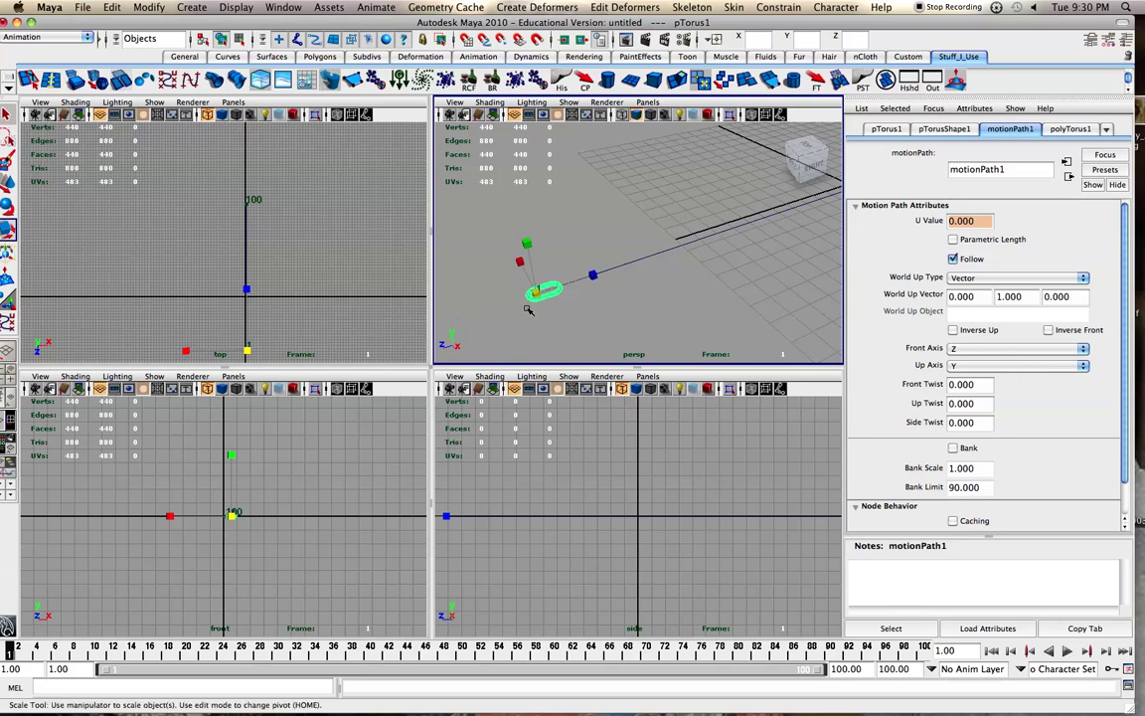
Examine the chain link's placement on the curve with the Move tool active and review its remaining motion path attributes
{"action": "key", "text": "w"}
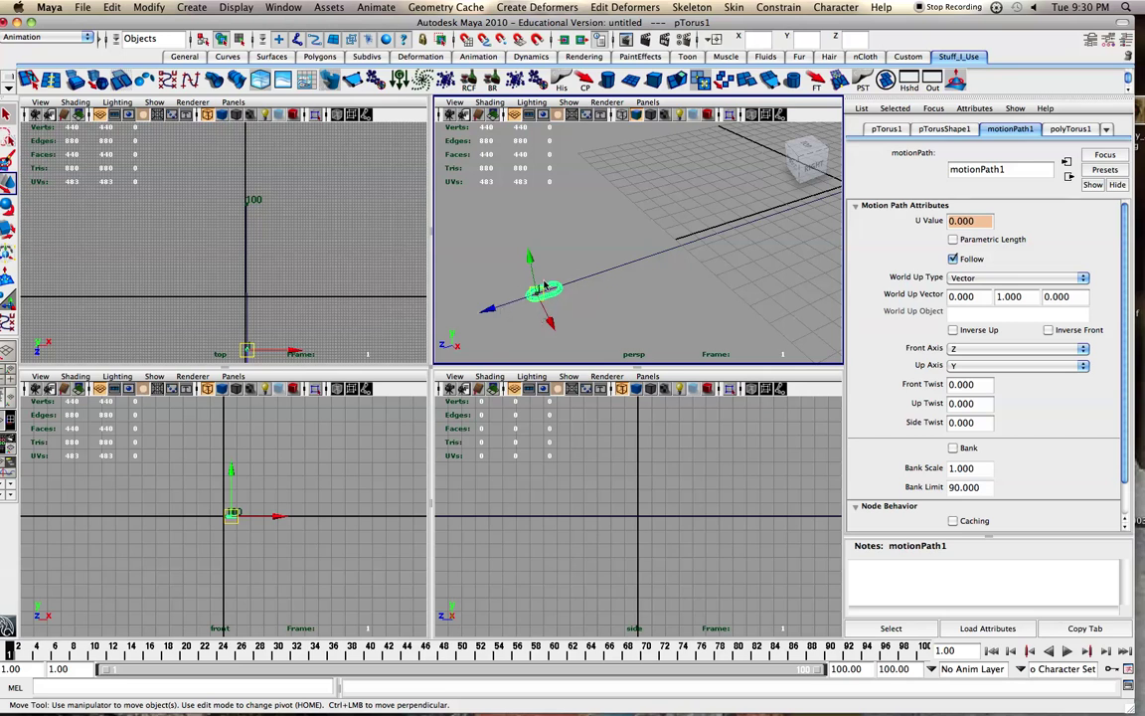
{"action": "left_click", "coordinate": [480, 334]}
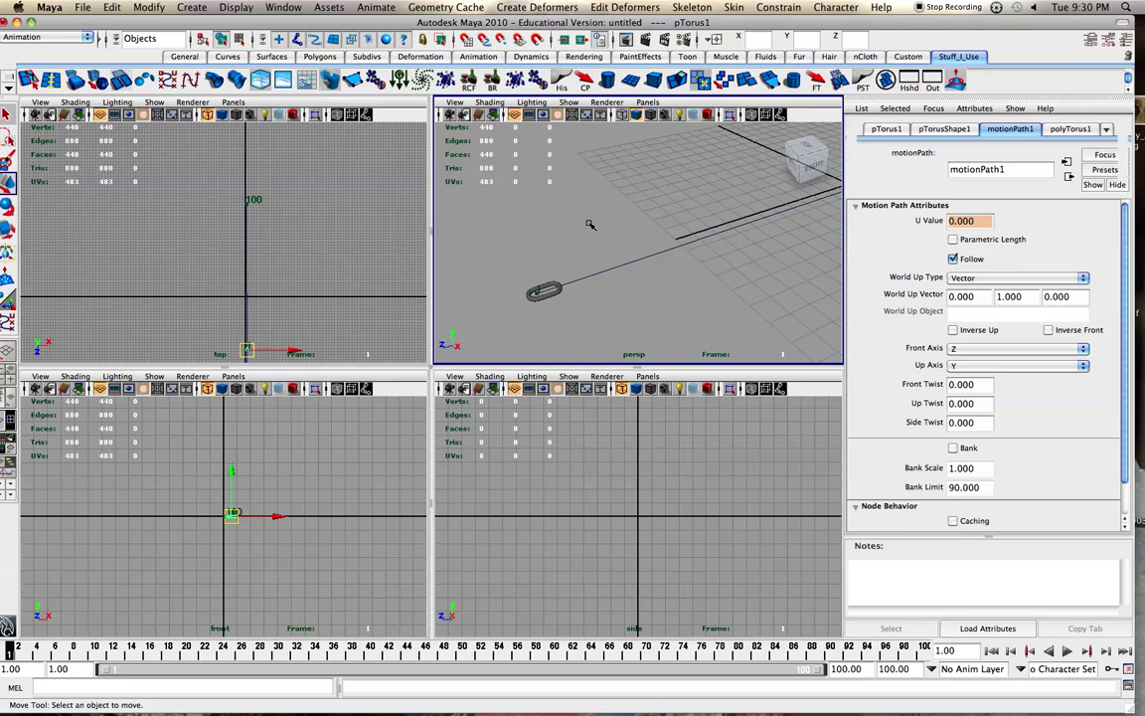
{"action": "left_click", "coordinate": [543, 289]}
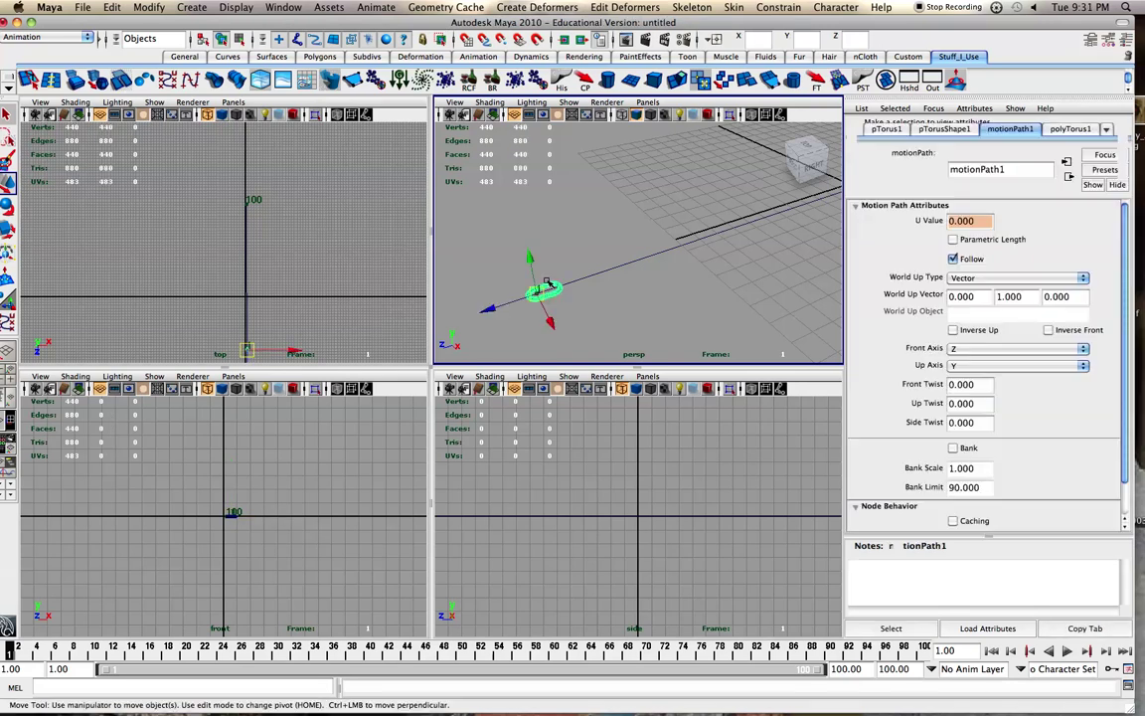
{"action": "left_click", "coordinate": [632, 256]}
{"action": "left_click", "coordinate": [557, 285]}
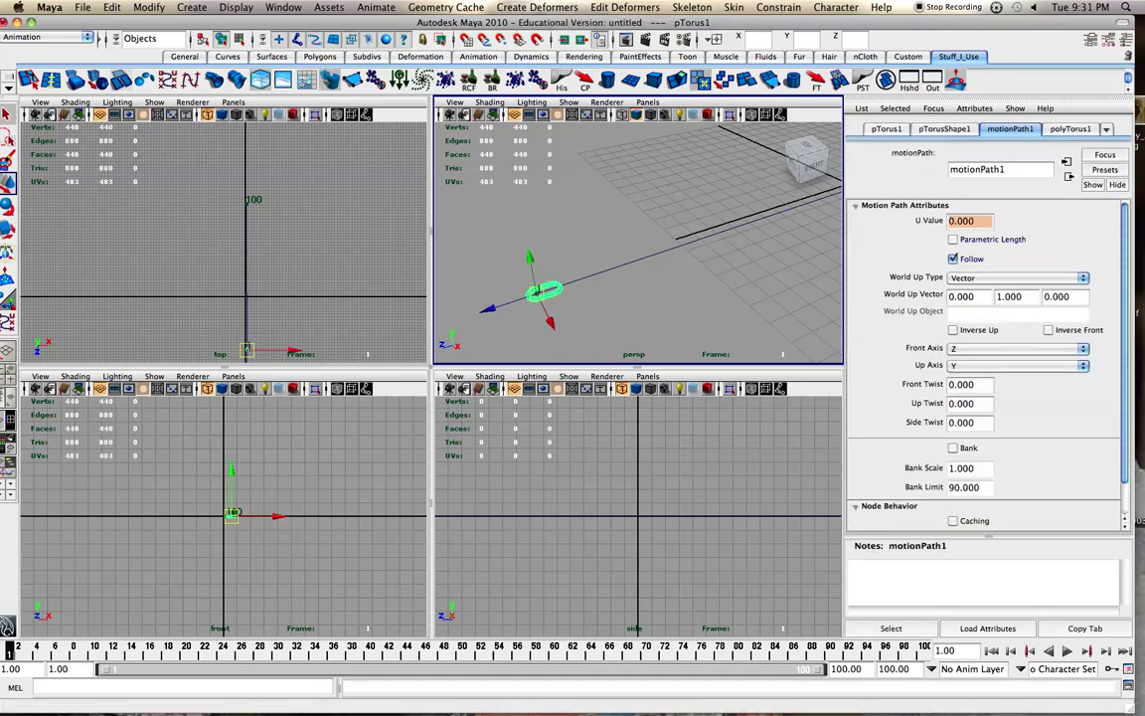
{"action": "scroll", "coordinate": [1017, 409], "scroll_direction": "down", "scroll_amount": 2}
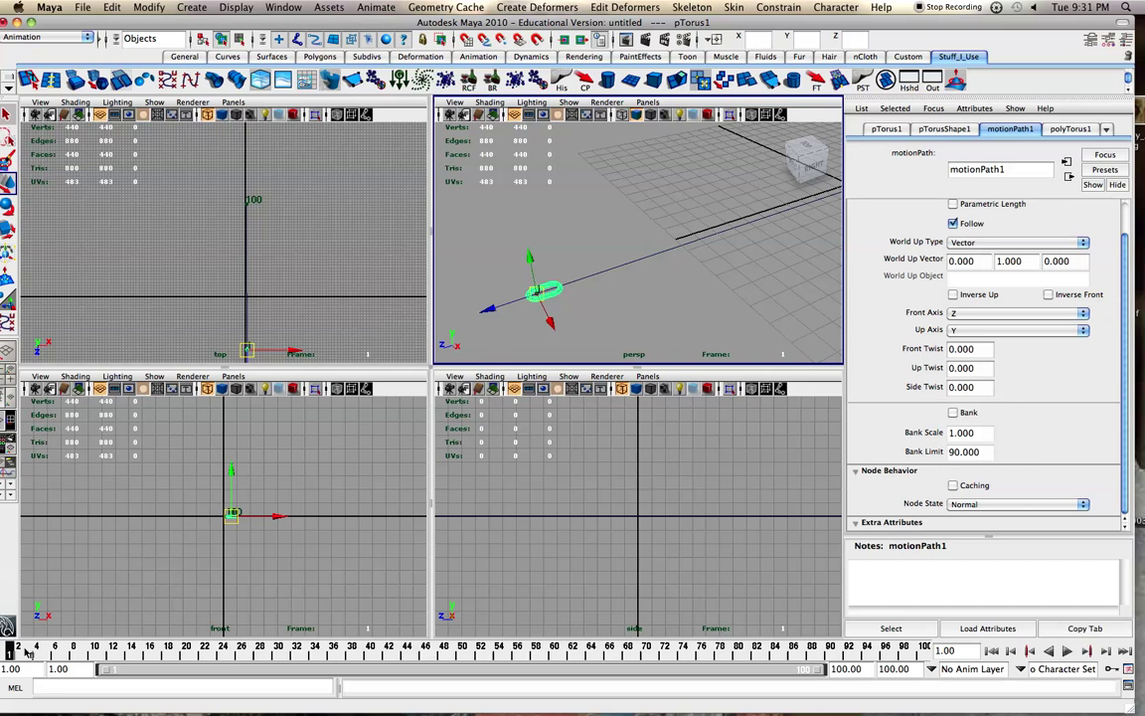
Go back and forth between frames 1 and 2 to check how far the link advances, selecting the curve along the way
{"action": "key", "text": "alt+v"}
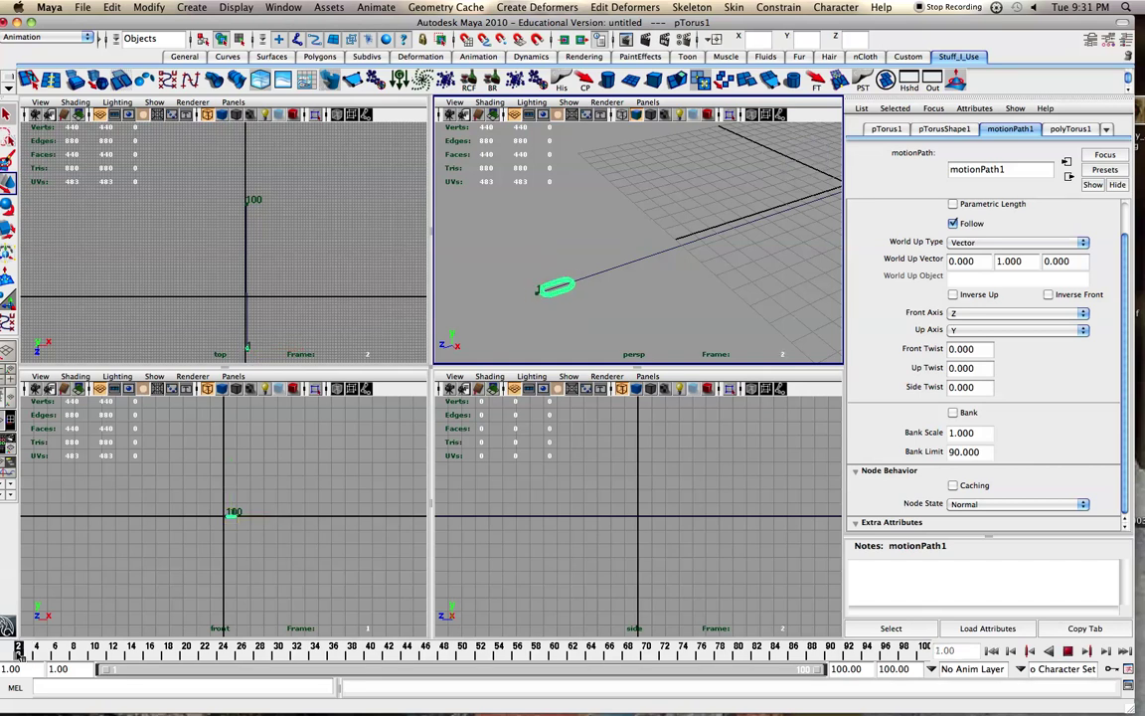
{"action": "key", "text": "alt+v"}
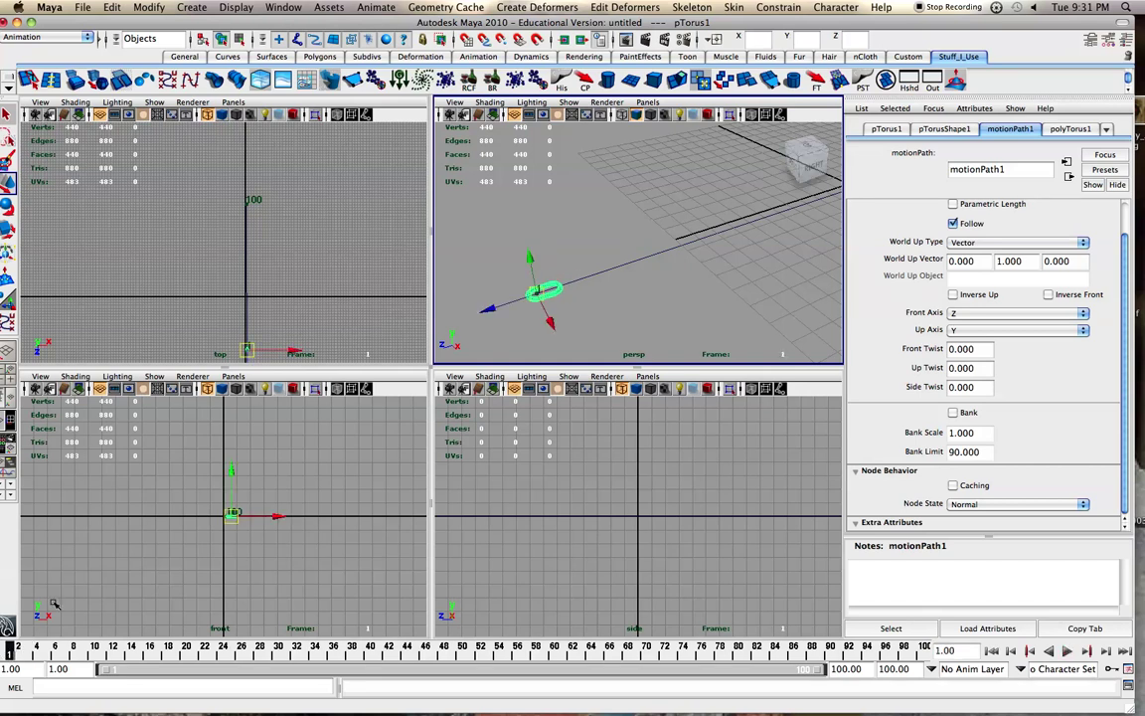
{"action": "left_click", "coordinate": [636, 260]}
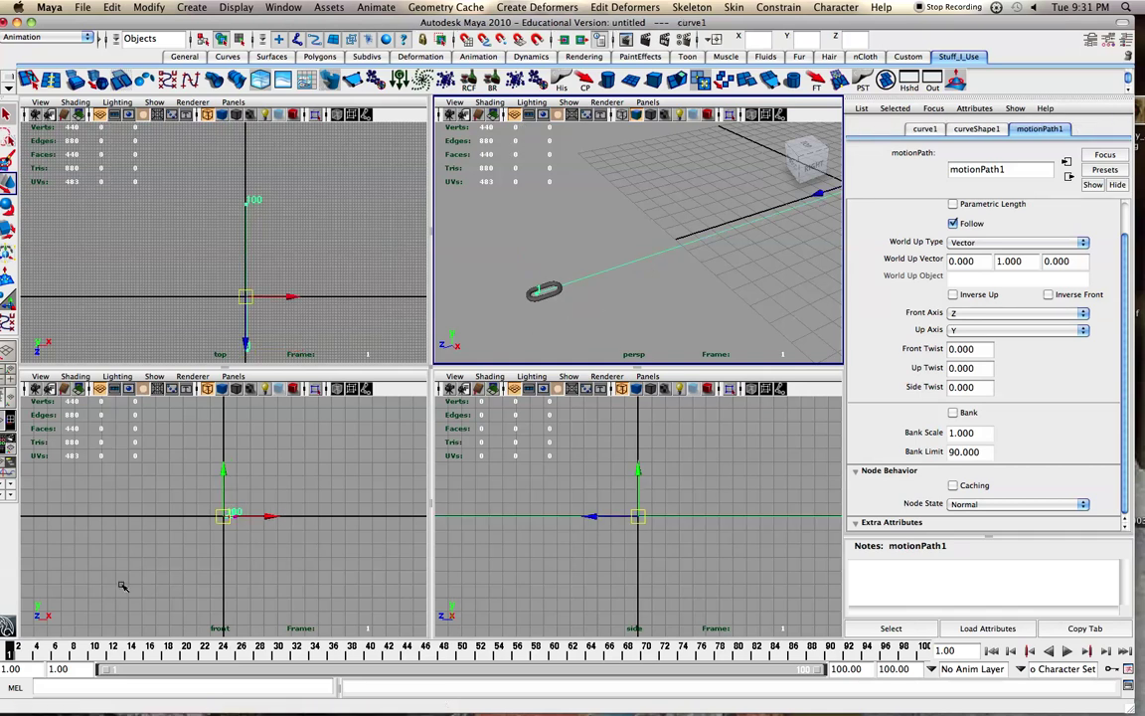
{"action": "key", "text": "alt+v"}
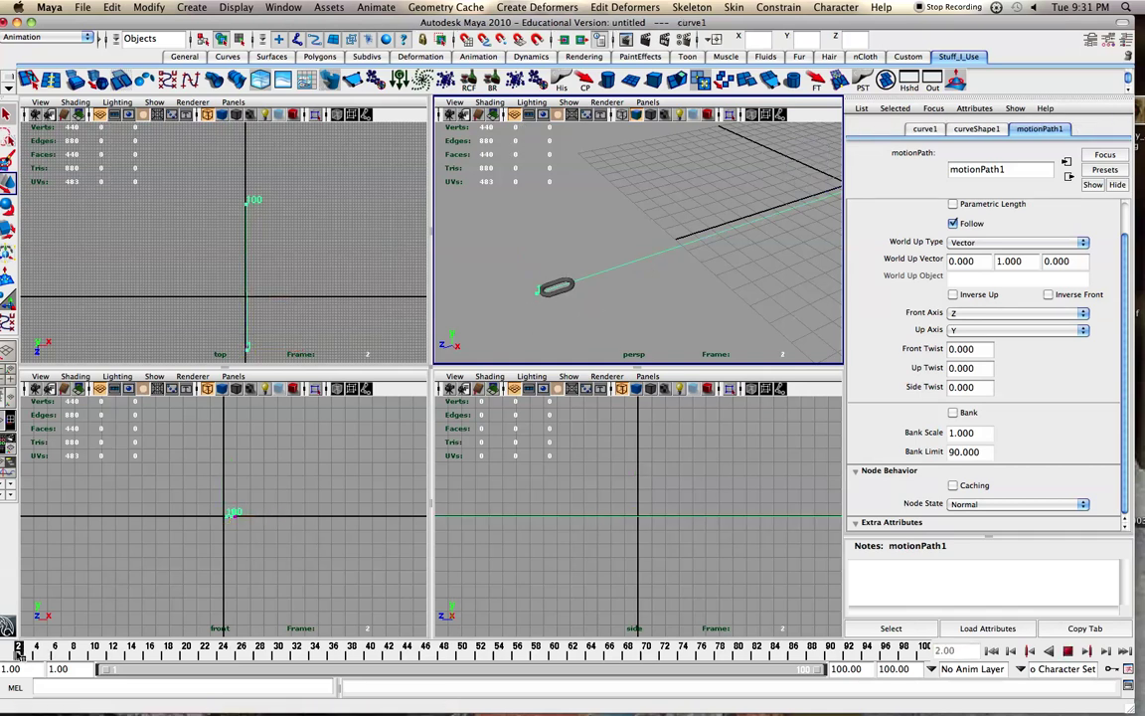
{"action": "mouse_move", "coordinate": [18, 653]}
{"action": "left_mouse_down"}
{"action": "mouse_move", "coordinate": [8, 653]}
{"action": "mouse_move", "coordinate": [73, 653]}
{"action": "mouse_move", "coordinate": [8, 653]}
{"action": "left_mouse_up"}
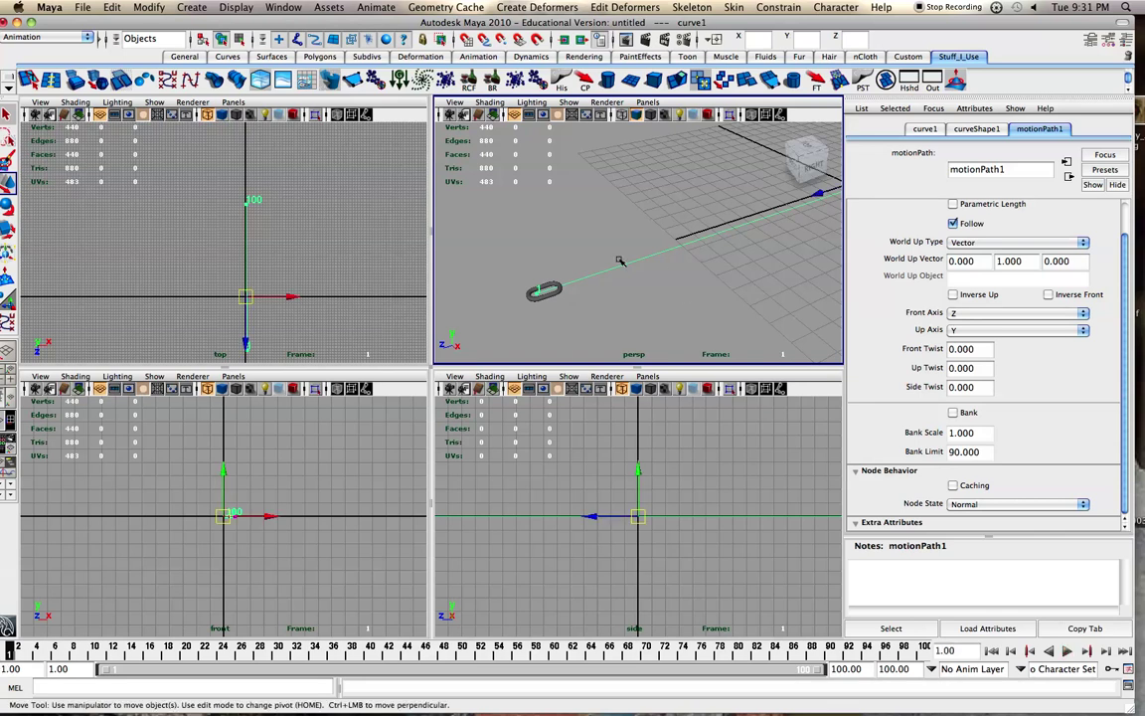
Lengthen the motion path curve slightly by scaling it along Z
{"action": "left_click_drag", "start_coordinate": [619, 261], "coordinate": [685, 259], "text": "alt"}
{"action": "key", "text": "r"}
{"action": "left_click", "coordinate": [643, 255]}
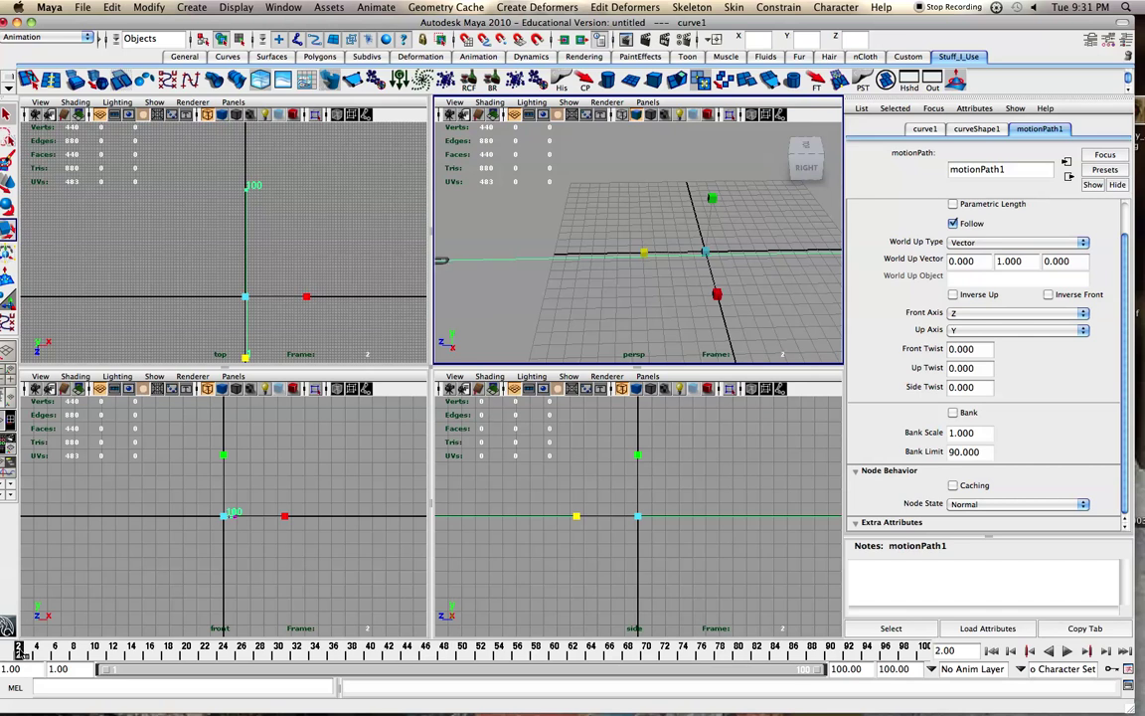
Inspect the far end of the curve around its frame 100 marker in the perspective view, leaving nothing selected
{"action": "mouse_move", "coordinate": [615, 227]}
{"action": "left_mouse_down", "text": "alt"}
{"action": "mouse_move", "coordinate": [550, 184]}
{"action": "mouse_move", "coordinate": [735, 184]}
{"action": "mouse_move", "coordinate": [586, 192]}
{"action": "mouse_move", "coordinate": [641, 207]}
{"action": "mouse_move", "coordinate": [537, 201]}
{"action": "mouse_move", "coordinate": [600, 215]}
{"action": "left_mouse_up", "text": "alt"}
{"action": "left_click", "coordinate": [601, 235]}
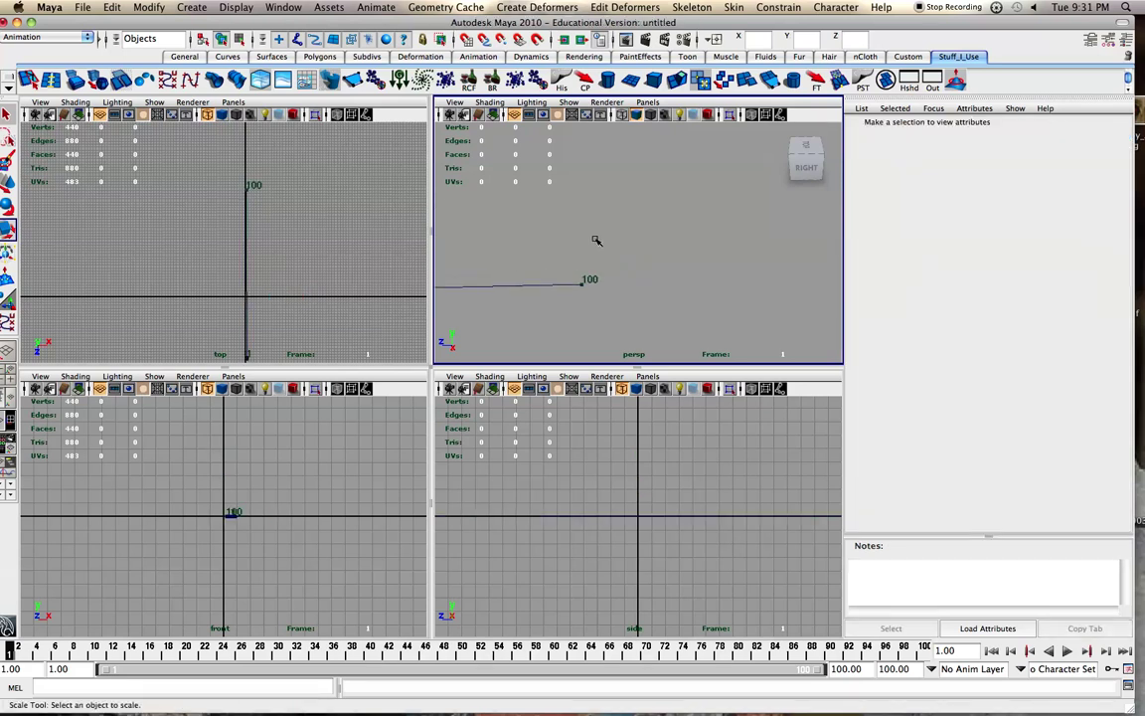
{"action": "scroll", "coordinate": [600, 238], "scroll_direction": "up", "scroll_amount": 1}
{"action": "left_click", "coordinate": [578, 290]}
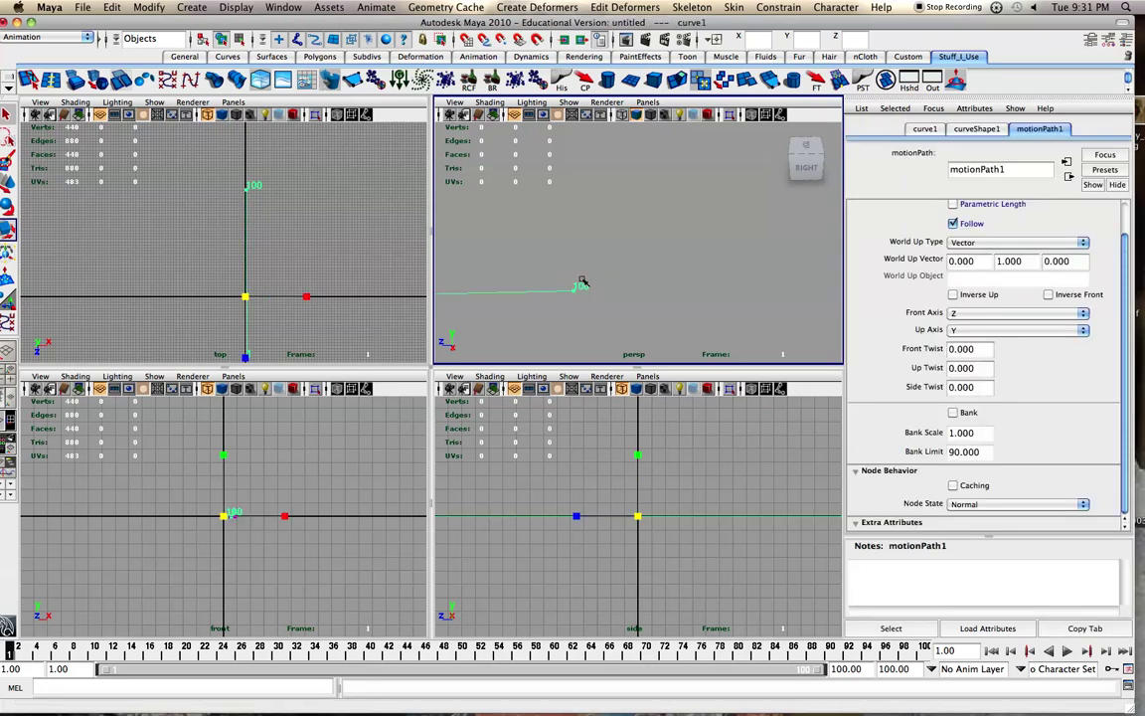
{"action": "left_click_drag", "start_coordinate": [583, 286], "coordinate": [590, 271], "text": "alt"}
{"action": "left_click", "coordinate": [542, 309]}
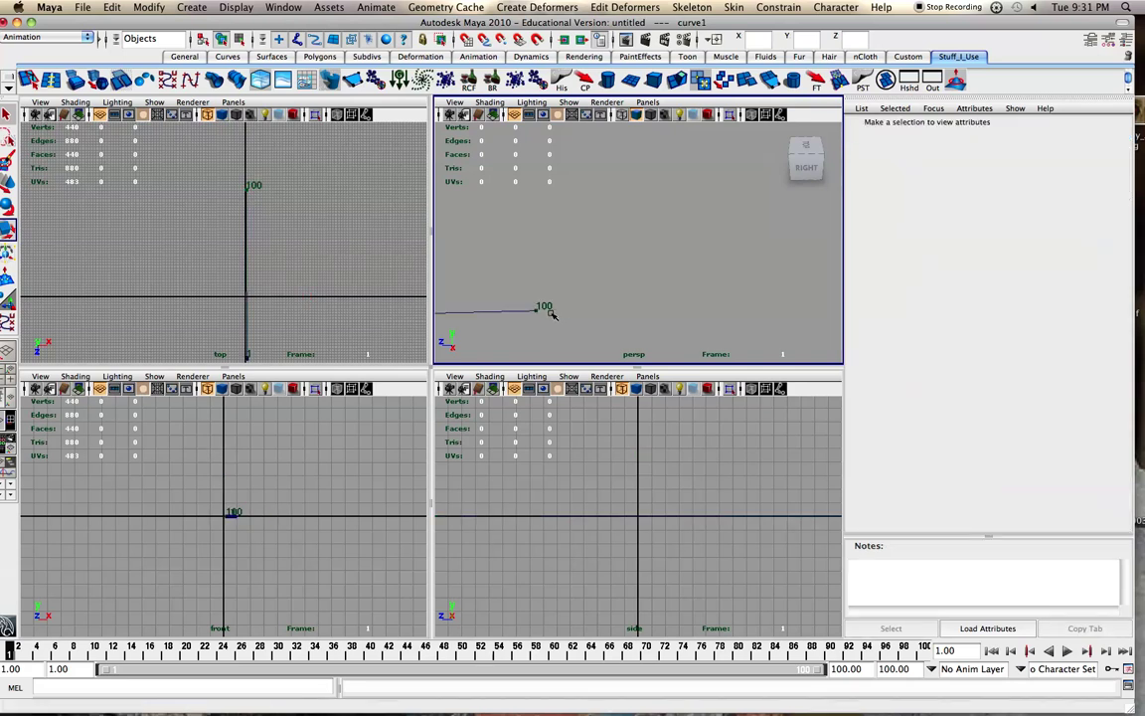
Set the time of the position marker at the curve's far end to 200
{"action": "left_click_drag", "start_coordinate": [530, 305], "coordinate": [540, 278], "text": "alt"}
{"action": "middle_click_drag", "start_coordinate": [540, 277], "coordinate": [554, 239], "text": "alt"}
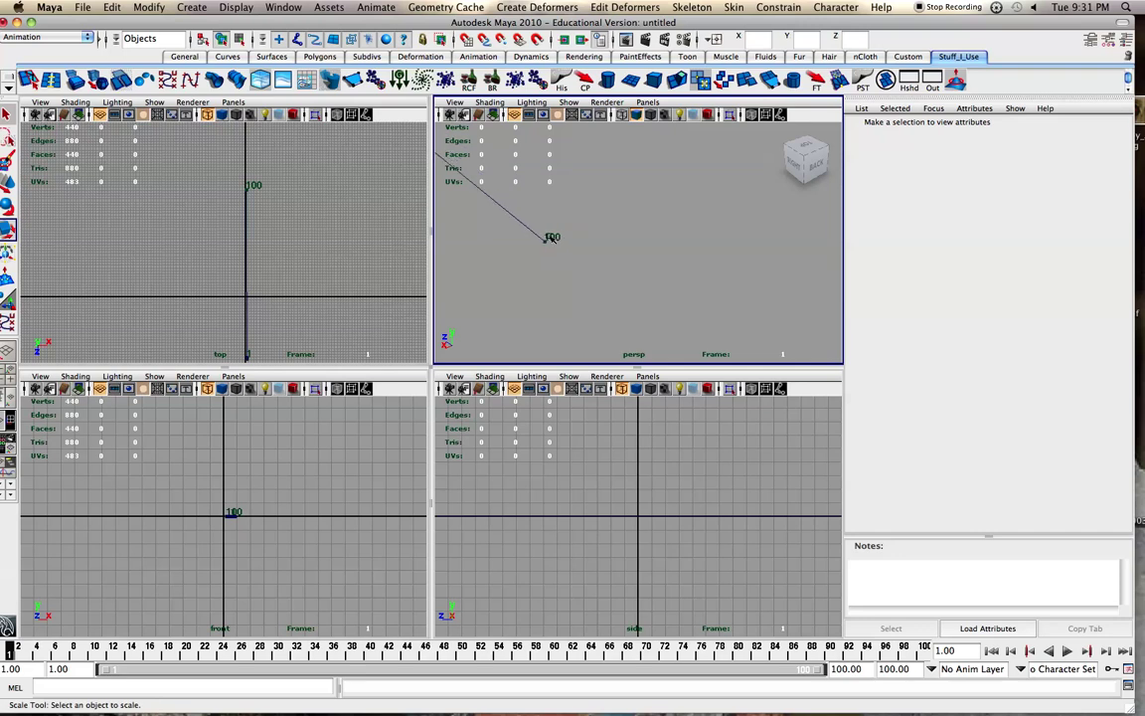
{"action": "left_click", "coordinate": [546, 238]}
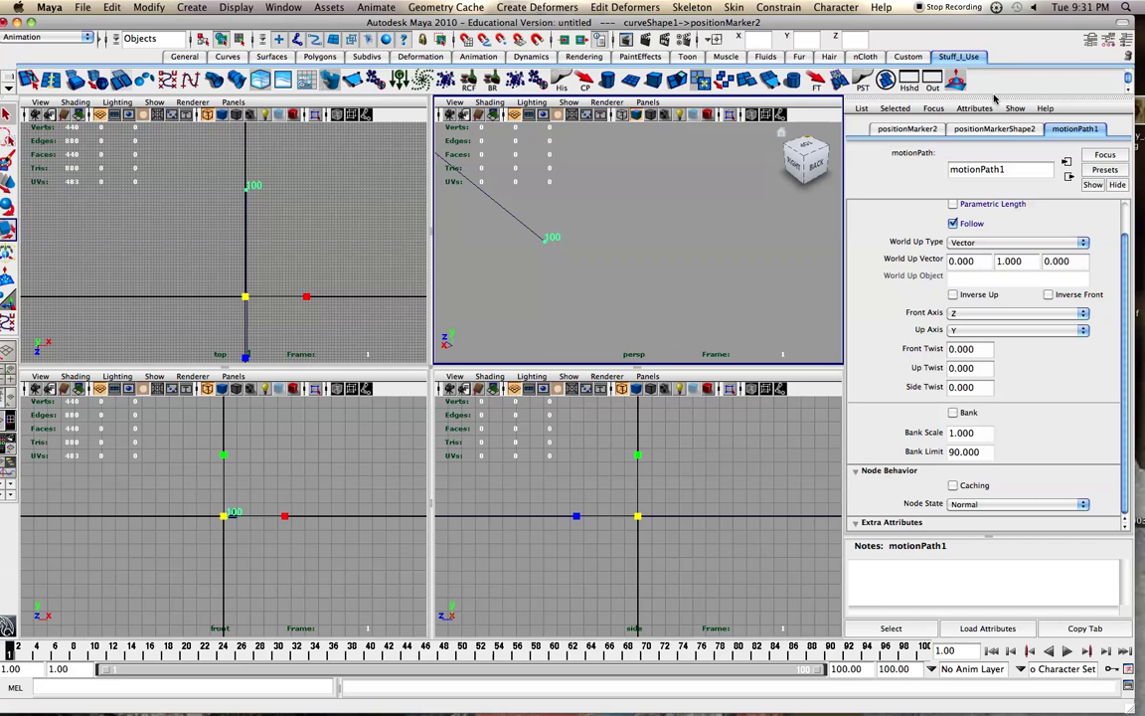
{"action": "left_click", "coordinate": [992, 128]}
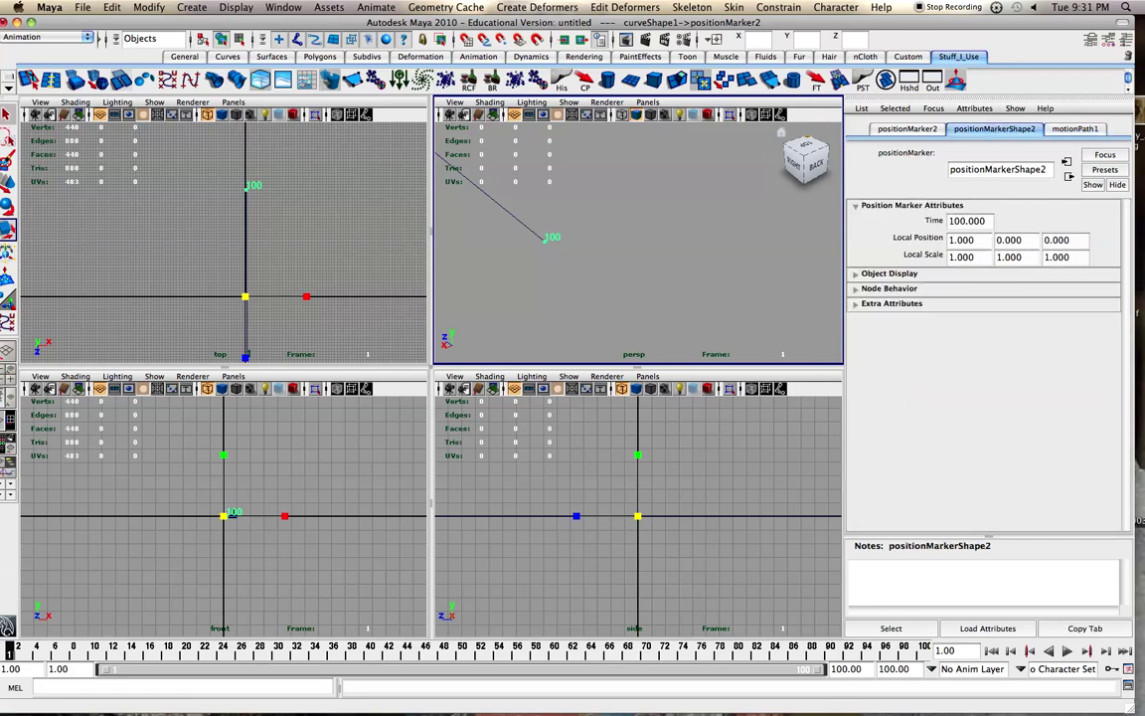
{"action": "double_click", "coordinate": [967, 221]}
{"action": "type", "text": "200"}
{"action": "key", "text": "Return"}
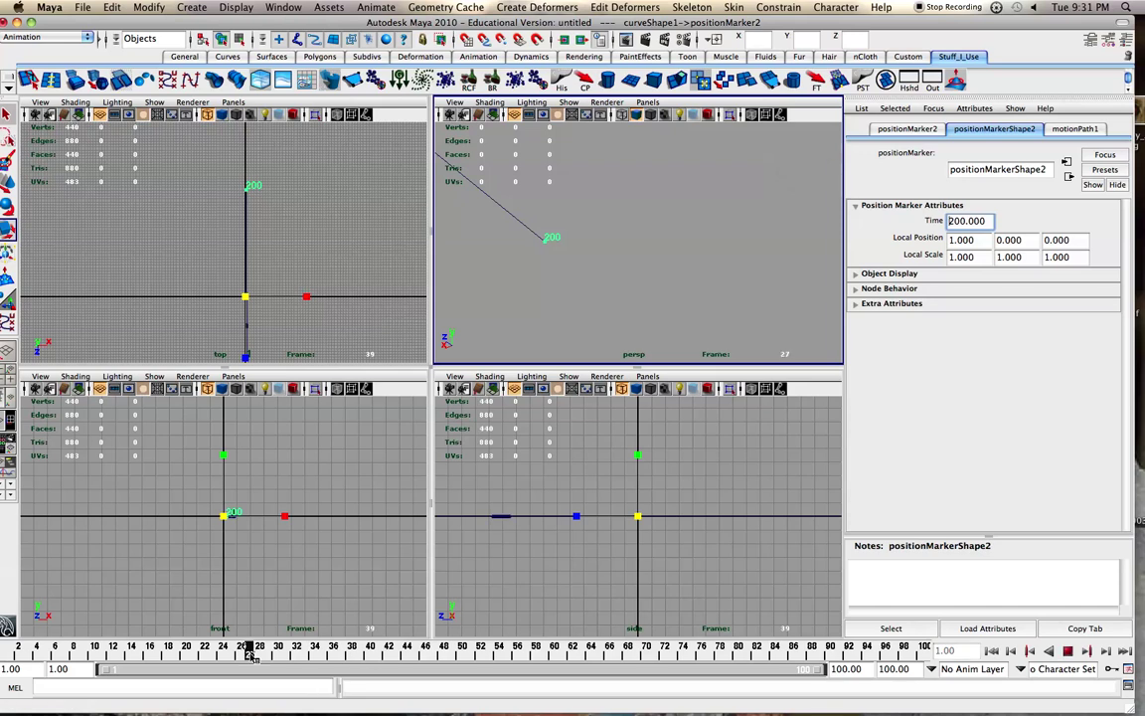
Play the animation and inspect how far the chain link travels along the curve from several perspective angles
{"action": "mouse_move", "coordinate": [540, 262]}
{"action": "middle_mouse_down", "text": "alt"}
{"action": "mouse_move", "coordinate": [600, 263]}
{"action": "mouse_move", "coordinate": [596, 248]}
{"action": "mouse_move", "coordinate": [700, 301]}
{"action": "middle_mouse_up", "text": "alt"}
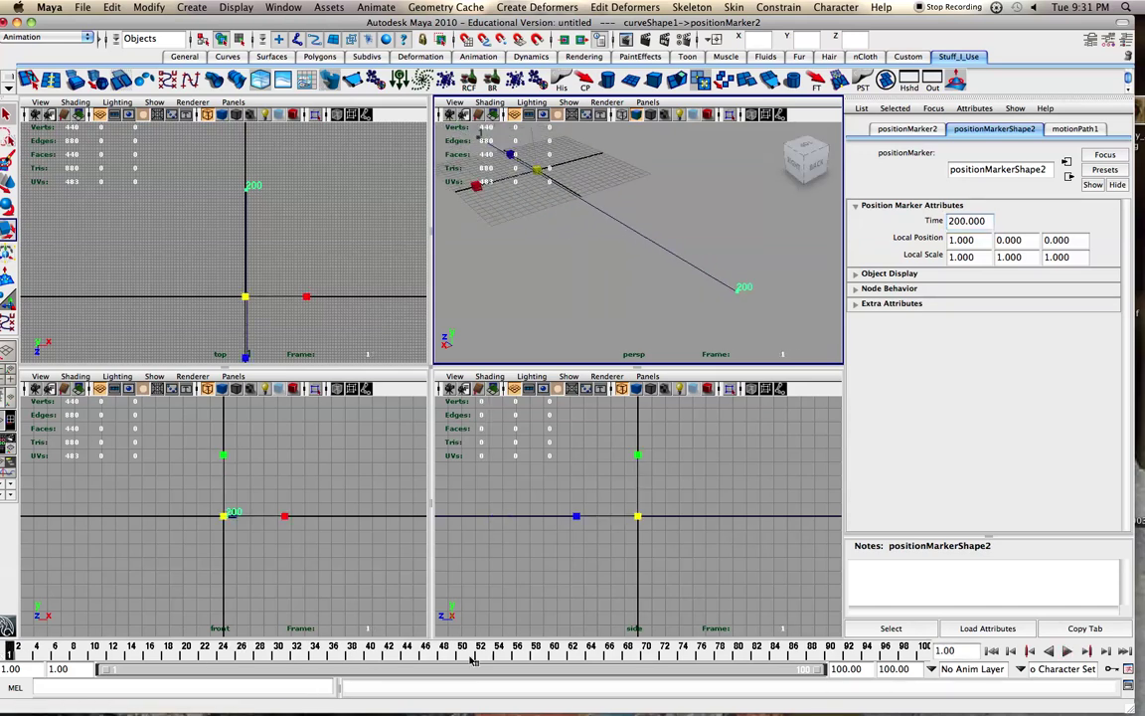
{"action": "left_click", "coordinate": [1066, 651]}
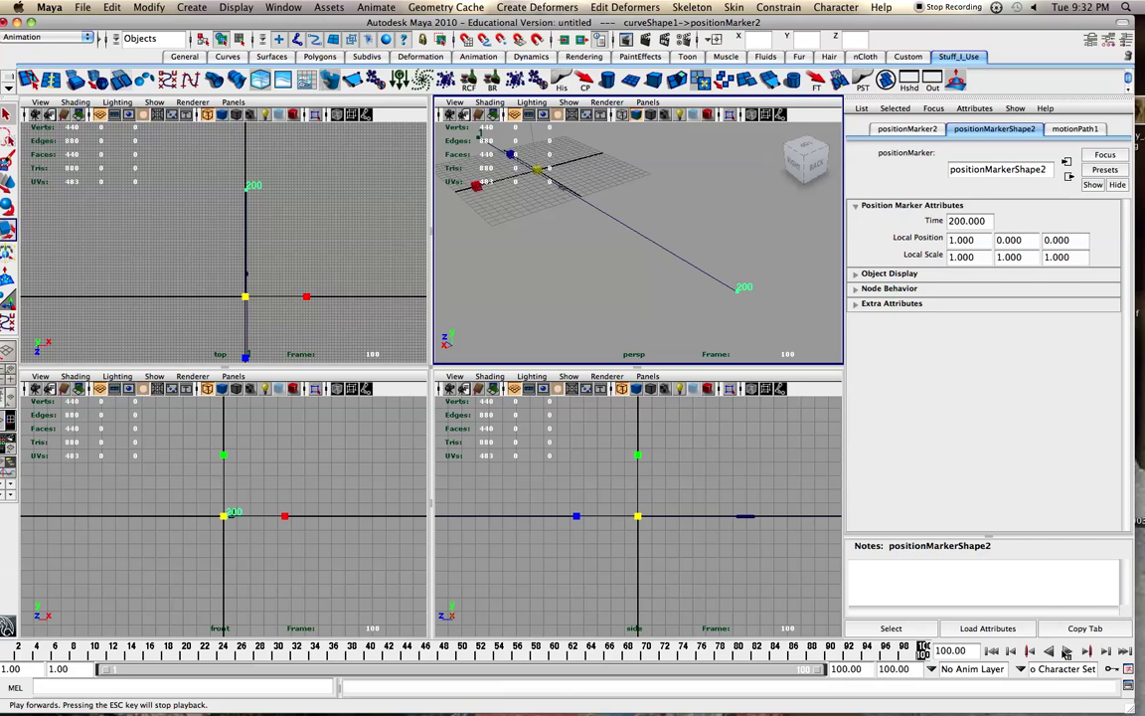
{"action": "left_click_drag", "start_coordinate": [549, 192], "coordinate": [648, 208], "text": "alt"}
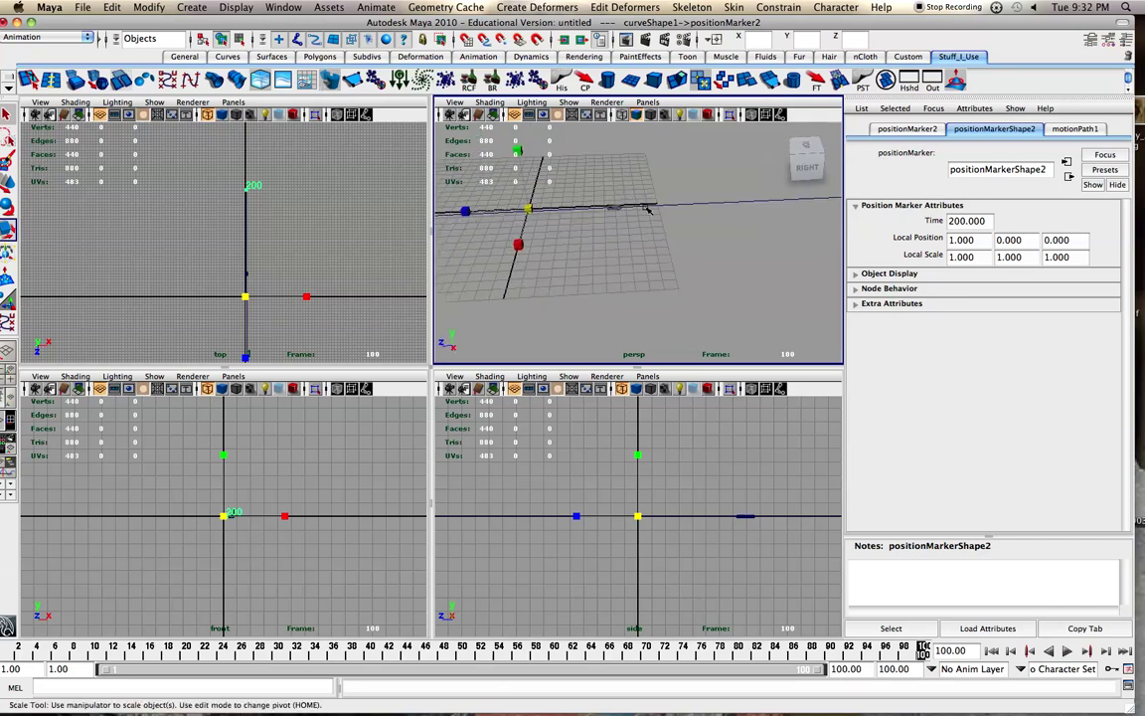
{"action": "middle_click_drag", "start_coordinate": [690, 214], "coordinate": [623, 214], "text": "alt"}
{"action": "left_click_drag", "start_coordinate": [690, 214], "coordinate": [603, 217], "text": "alt"}
{"action": "mouse_move", "coordinate": [658, 212]}
{"action": "middle_mouse_down", "text": "alt"}
{"action": "mouse_move", "coordinate": [550, 210]}
{"action": "mouse_move", "coordinate": [451, 153]}
{"action": "middle_mouse_up", "text": "alt"}
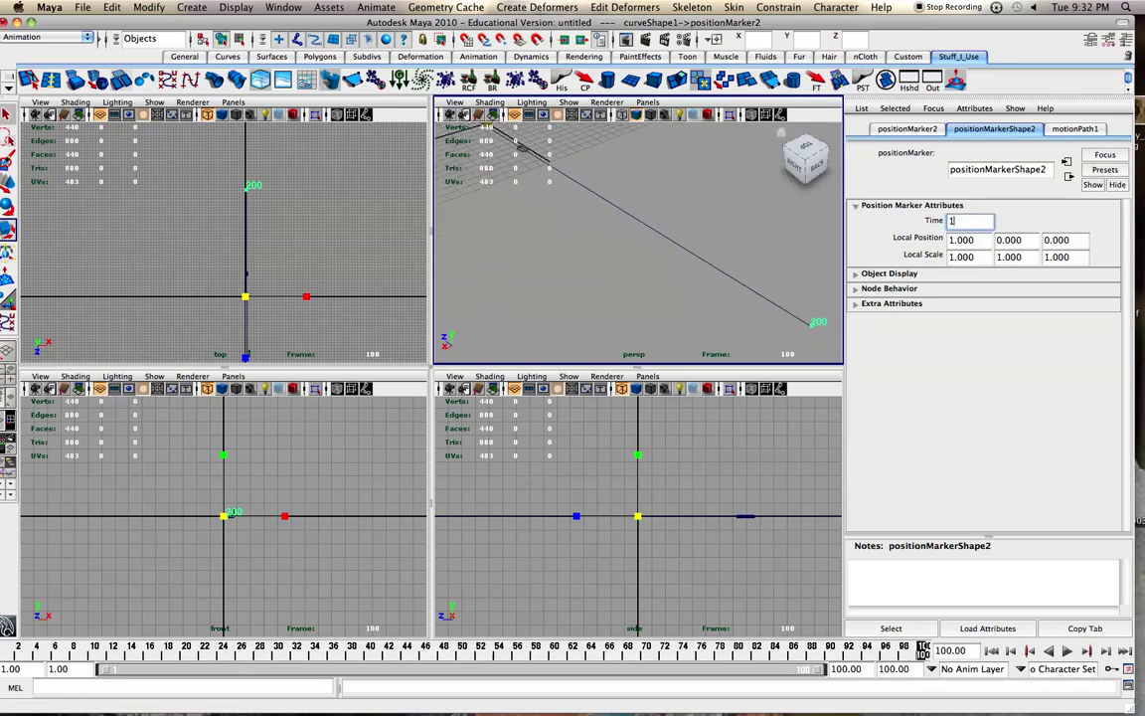
Restore the end position marker's time to 100 and clear the selection
{"action": "type", "text": "100"}
{"action": "key", "text": "Return"}
{"action": "left_click_drag", "start_coordinate": [626, 219], "coordinate": [732, 231], "text": "alt"}
{"action": "key", "text": "r"}
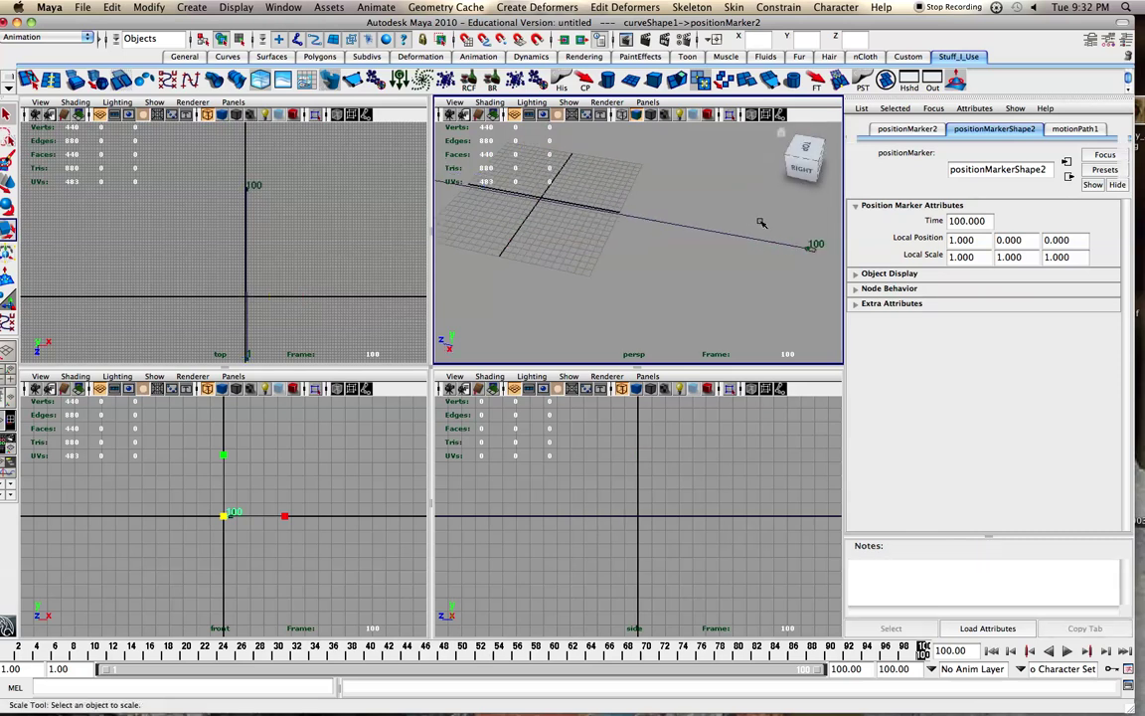
{"action": "left_click", "coordinate": [762, 218]}
Check the link's advance from frame 1 to frame 3, and lengthen the motion path curve by scaling it along Z
{"action": "left_click", "coordinate": [991, 651]}
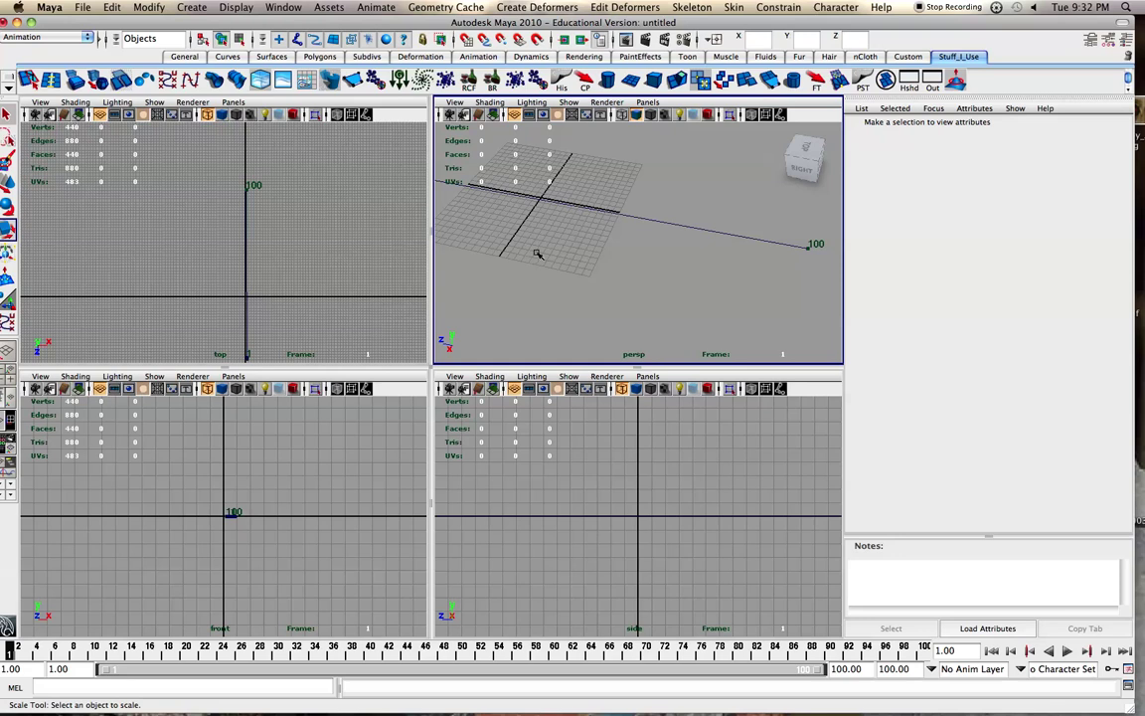
{"action": "left_click_drag", "start_coordinate": [537, 256], "coordinate": [596, 248], "text": "alt"}
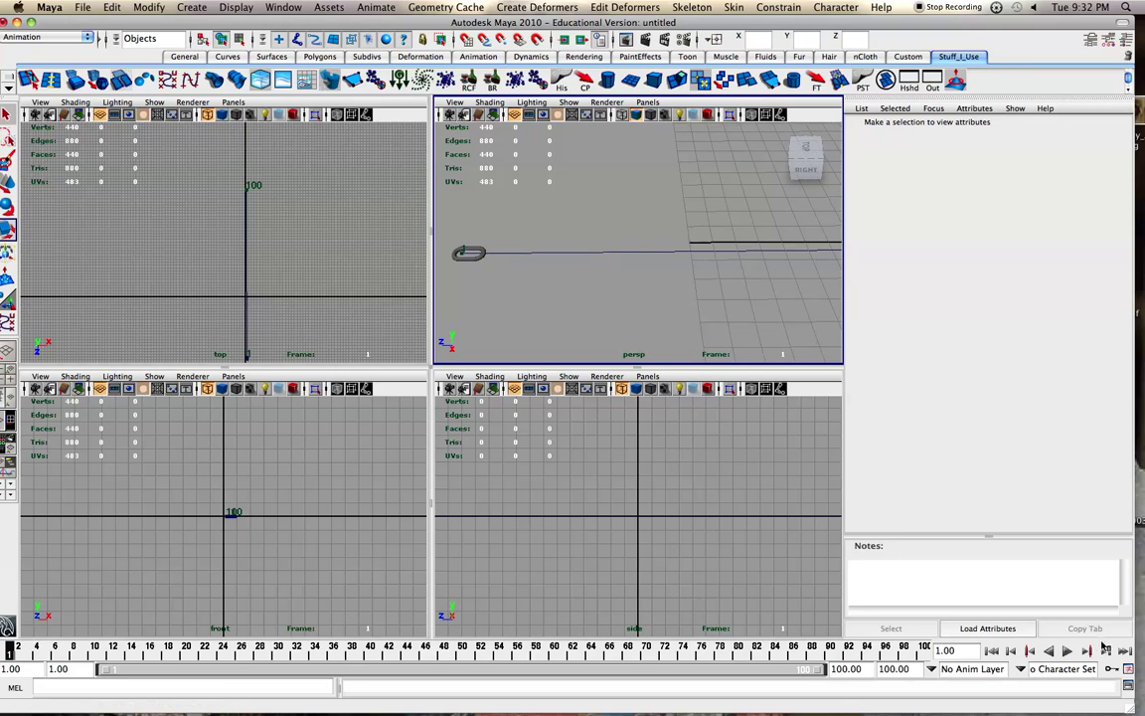
{"action": "left_click", "coordinate": [1105, 650]}
{"action": "left_click", "coordinate": [1105, 650]}
{"action": "key", "text": "r"}
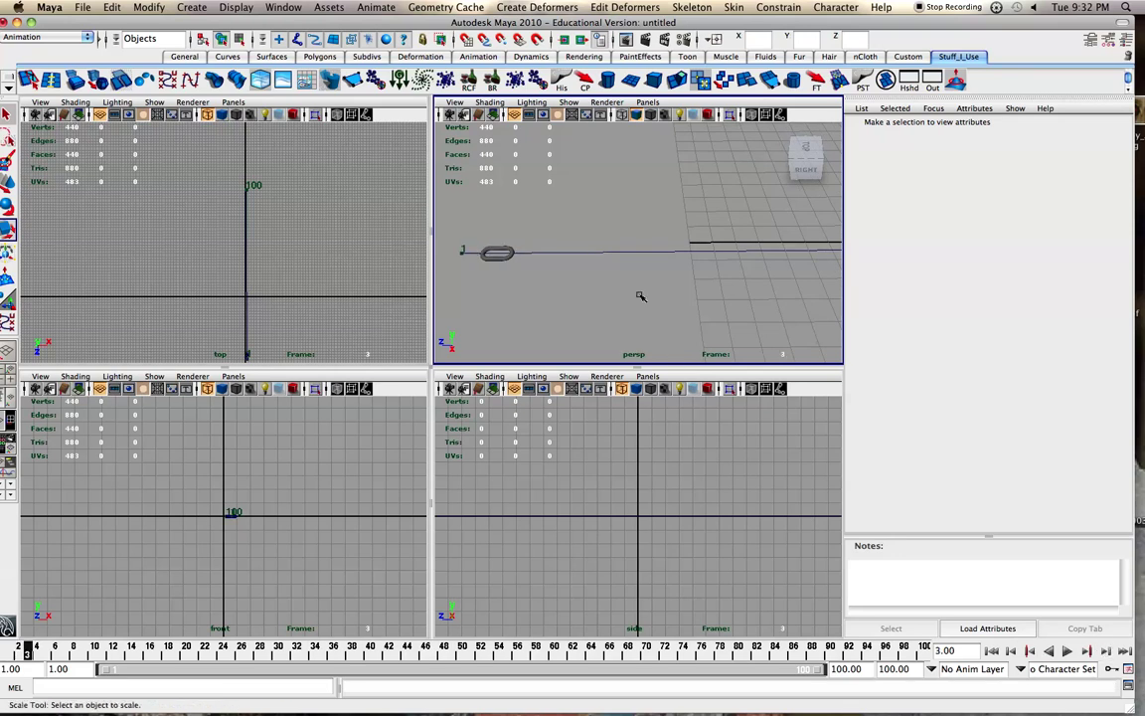
{"action": "left_click", "coordinate": [637, 250]}
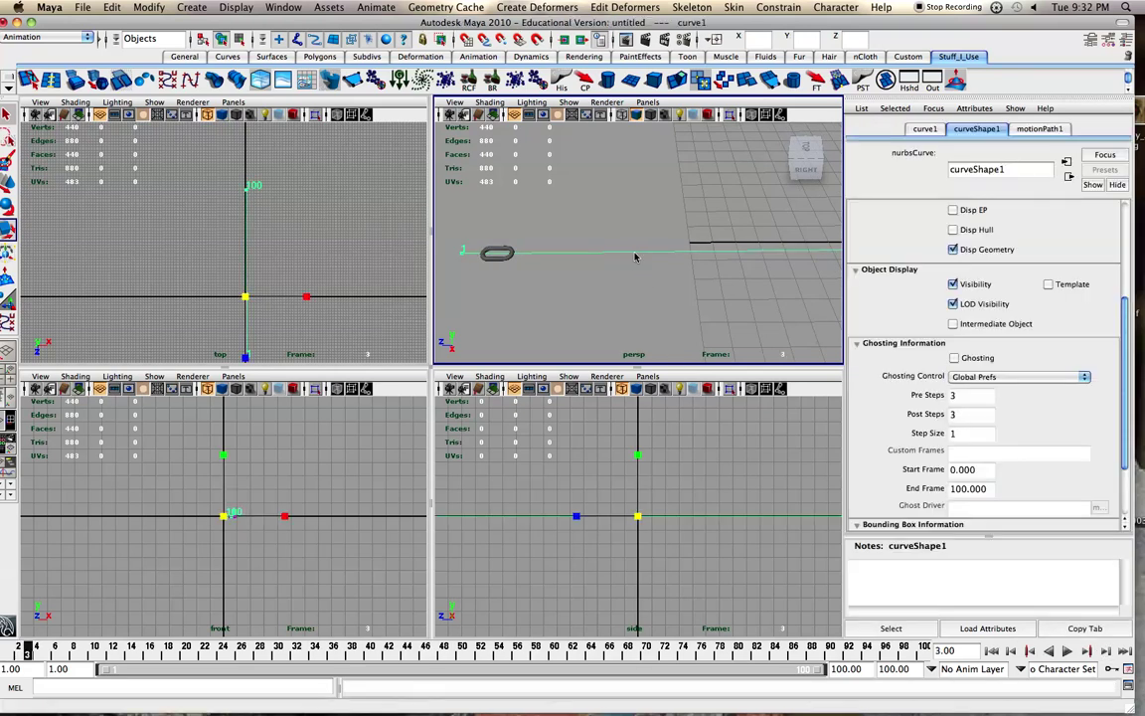
{"action": "left_click_drag", "start_coordinate": [578, 514], "coordinate": [564, 517]}
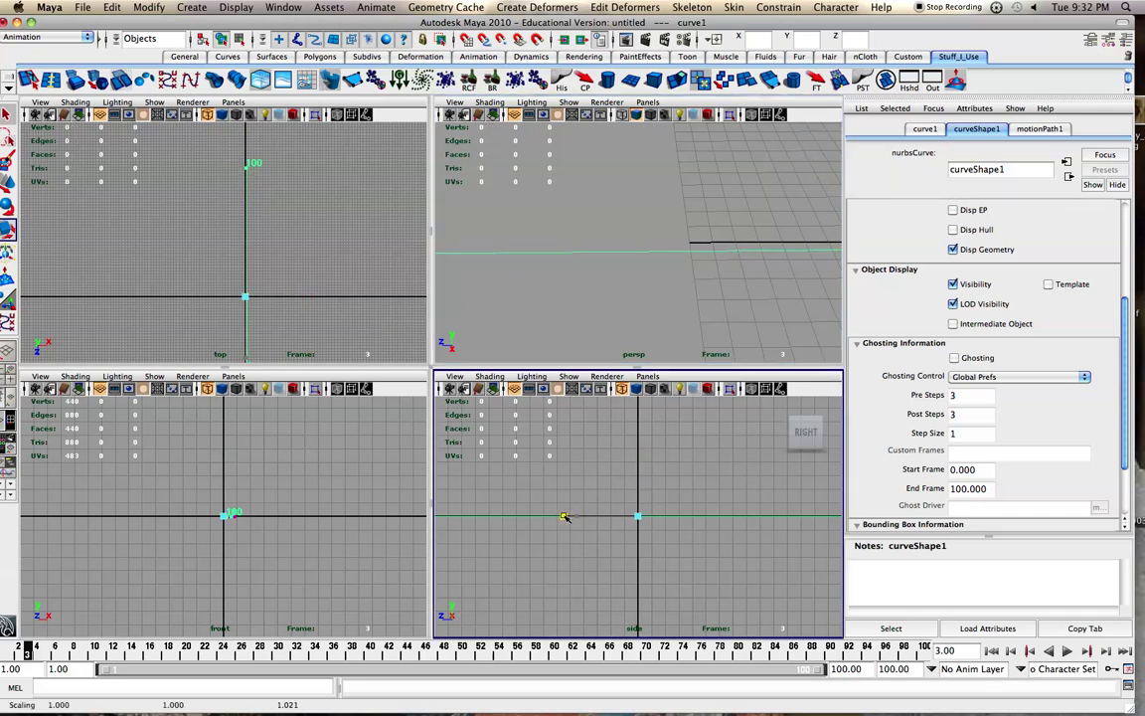
Advance frame by frame to frame 11 and examine the chain link's spacing from the curve's start marker
{"action": "left_click", "coordinate": [1106, 651]}
{"action": "left_click", "coordinate": [1106, 651]}
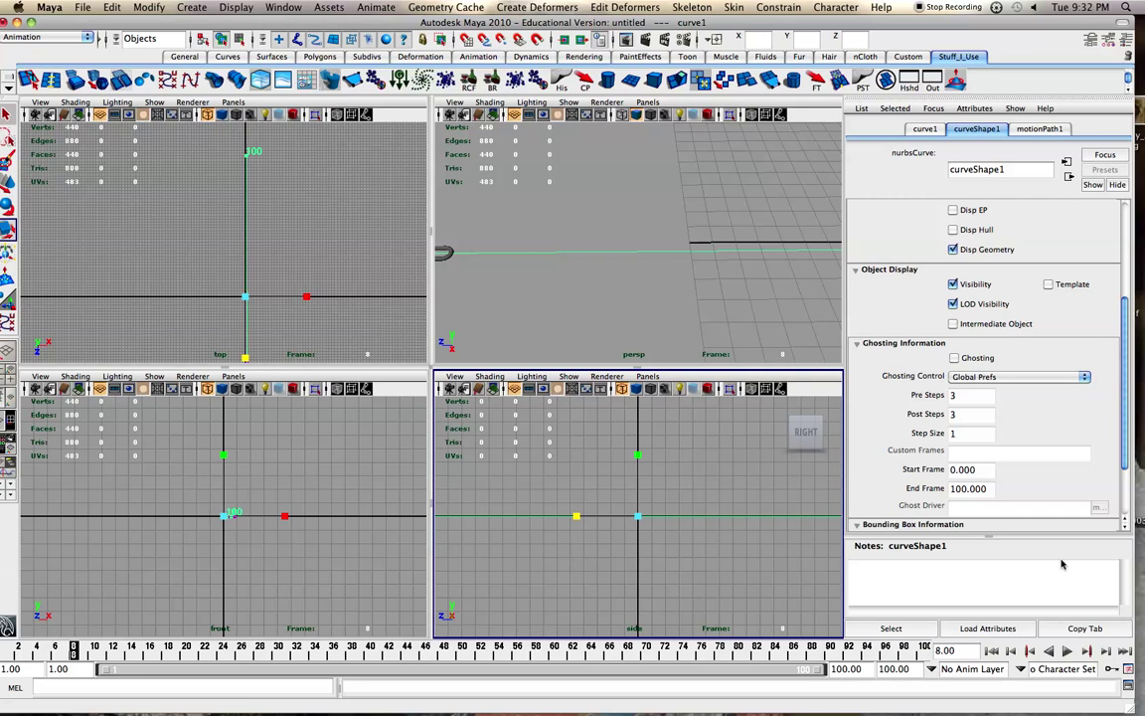
{"action": "left_click", "coordinate": [1106, 652]}
{"action": "left_click", "coordinate": [1106, 651]}
{"action": "left_click", "coordinate": [1106, 651]}
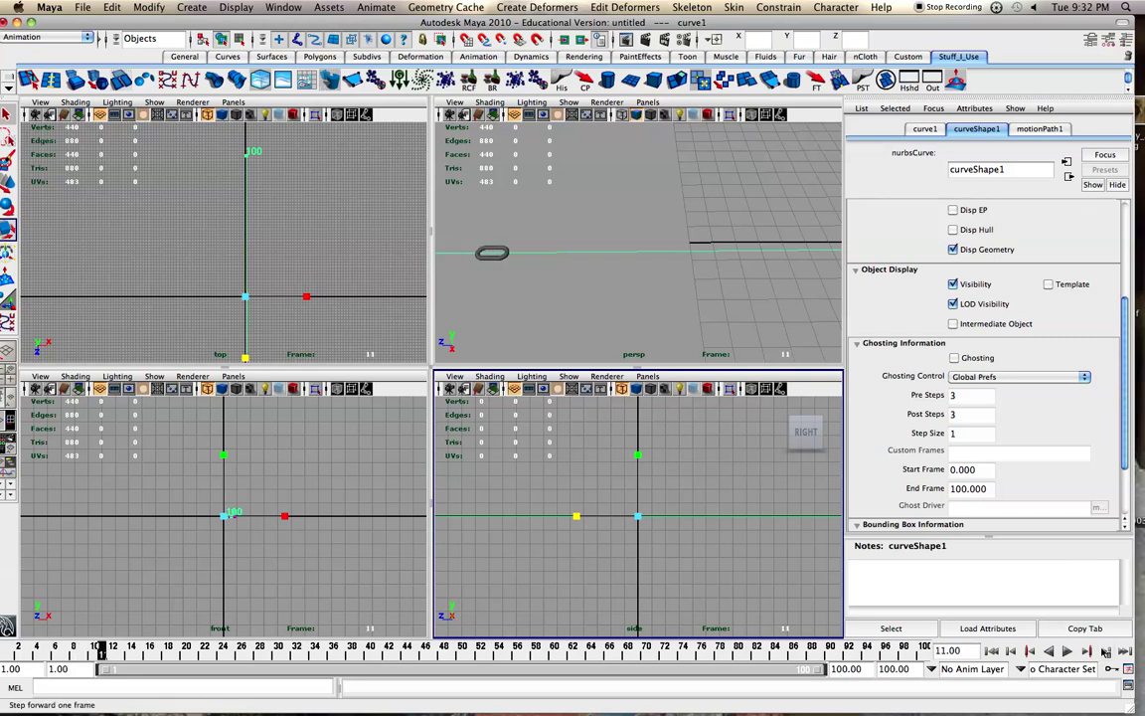
{"action": "left_click", "coordinate": [583, 296]}
{"action": "left_click", "coordinate": [505, 251]}
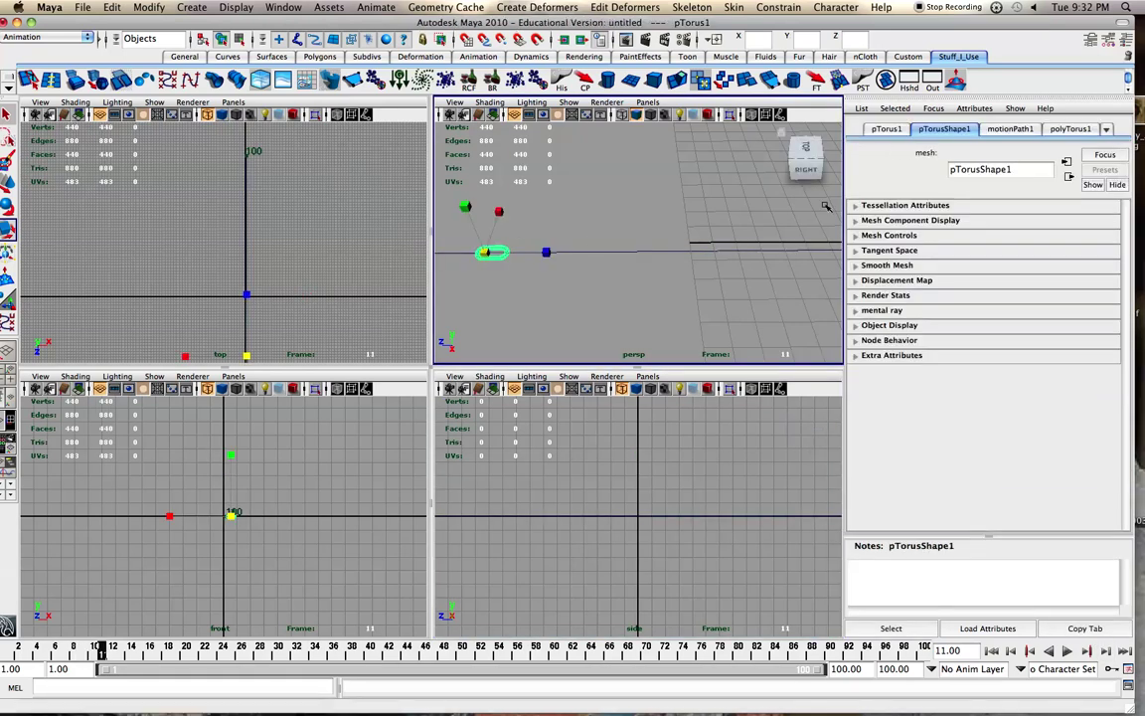
{"action": "middle_click_drag", "start_coordinate": [567, 238], "coordinate": [845, 230], "text": "alt"}
{"action": "middle_click_drag", "start_coordinate": [613, 266], "coordinate": [664, 255], "text": "alt"}
{"action": "left_click", "coordinate": [590, 264]}
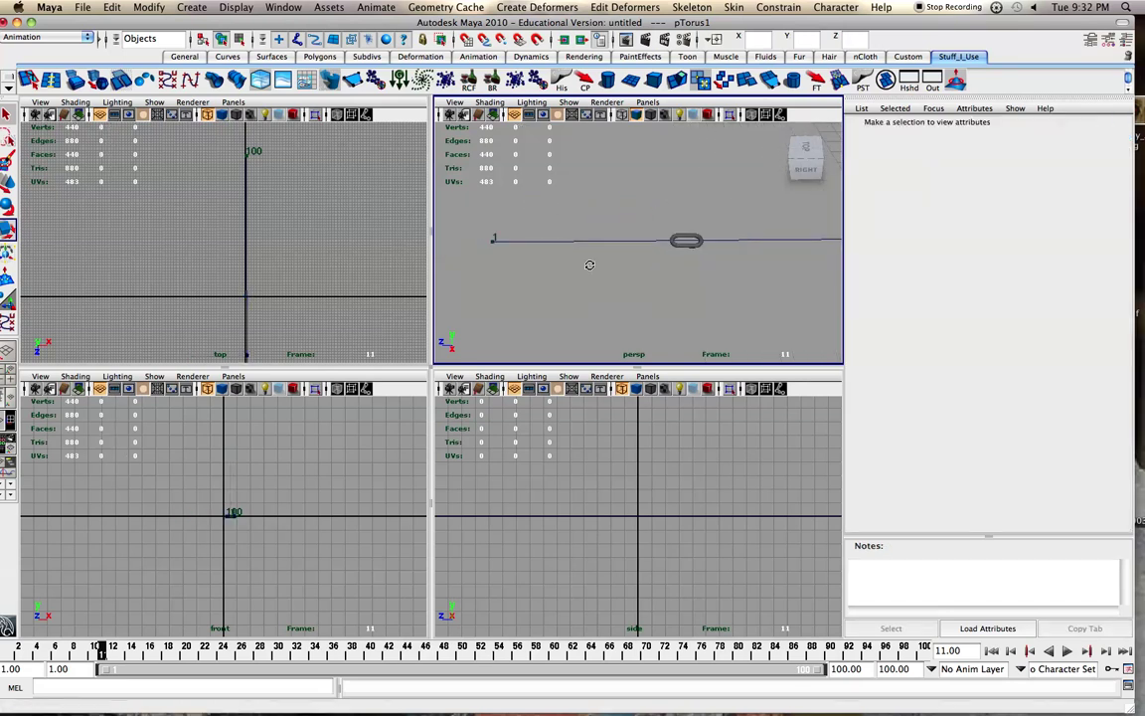
Set a key on the chain link's motion path Front Twist at 0 on frame 1
{"action": "left_click_drag", "start_coordinate": [692, 27], "coordinate": [681, 27]}
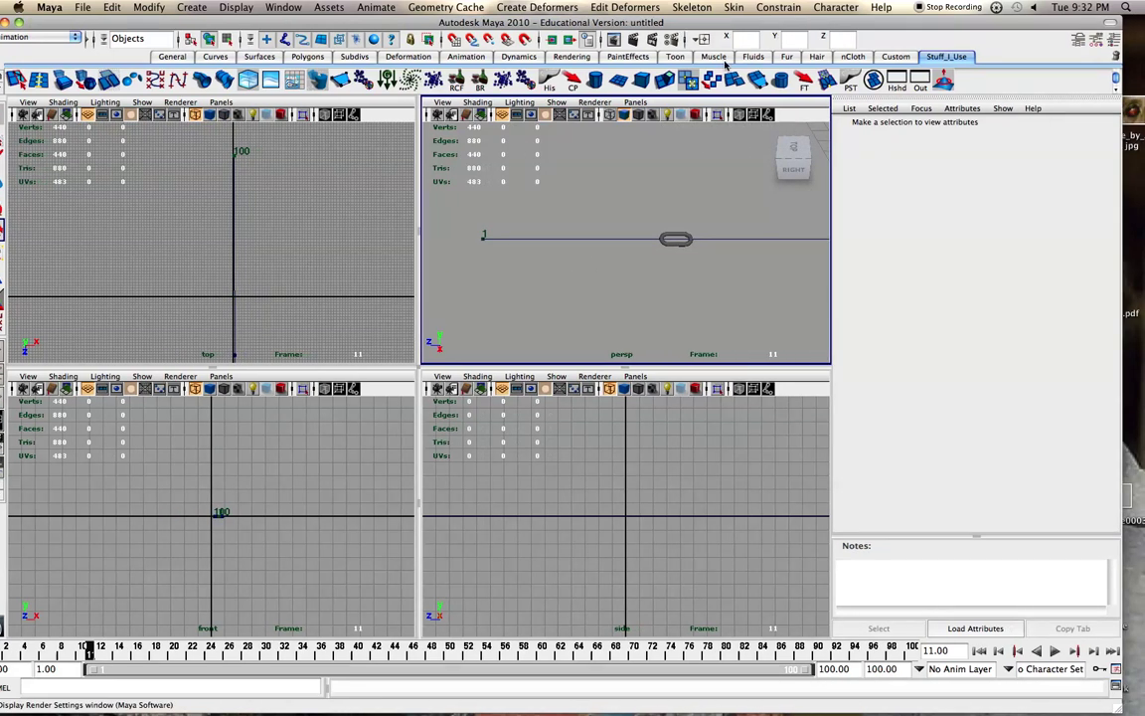
{"action": "left_click", "coordinate": [675, 240]}
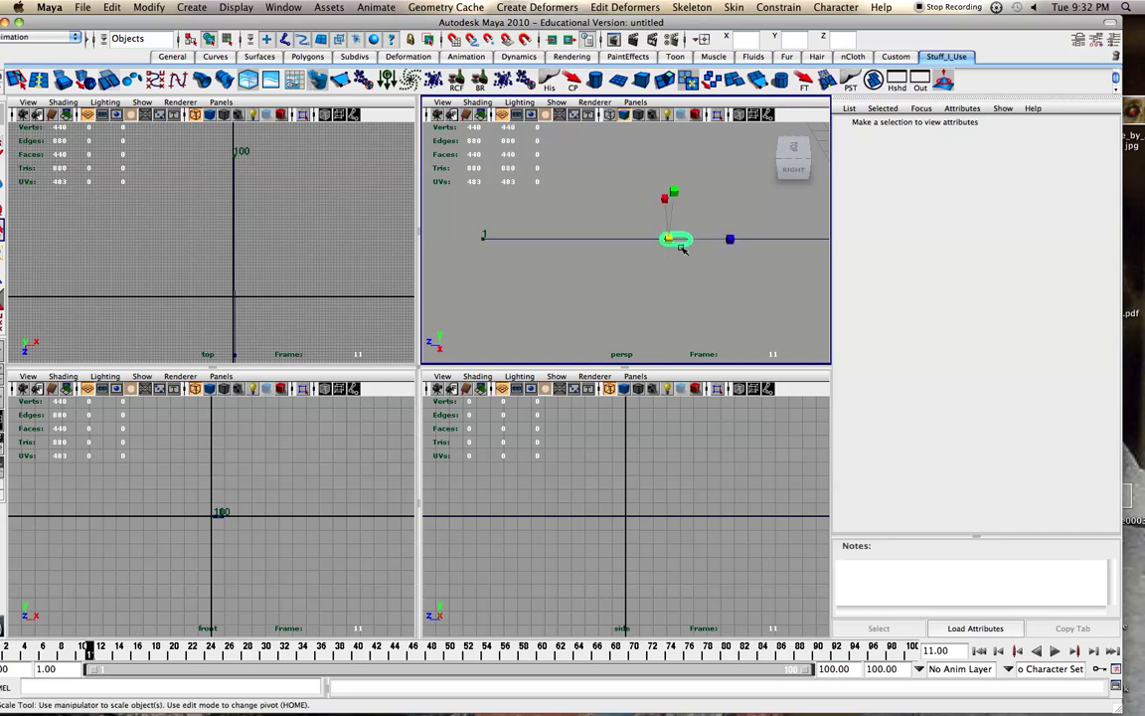
{"action": "left_click", "coordinate": [997, 129]}
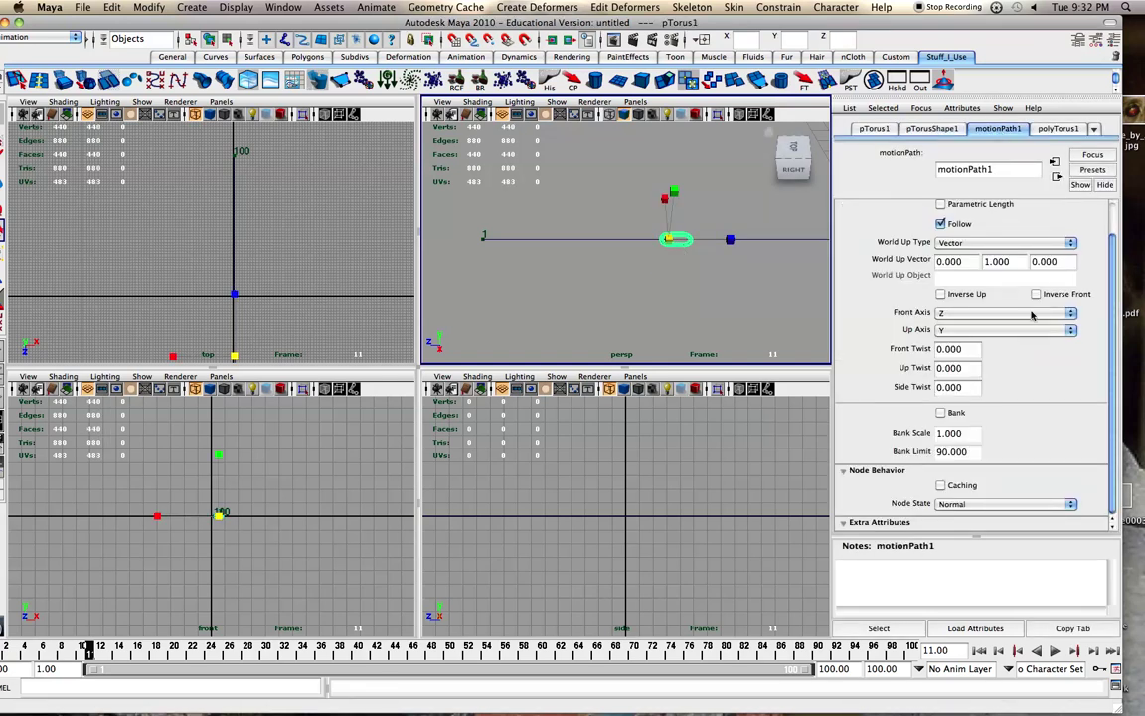
{"action": "scroll", "coordinate": [1030, 323], "scroll_direction": "up", "scroll_amount": 2}
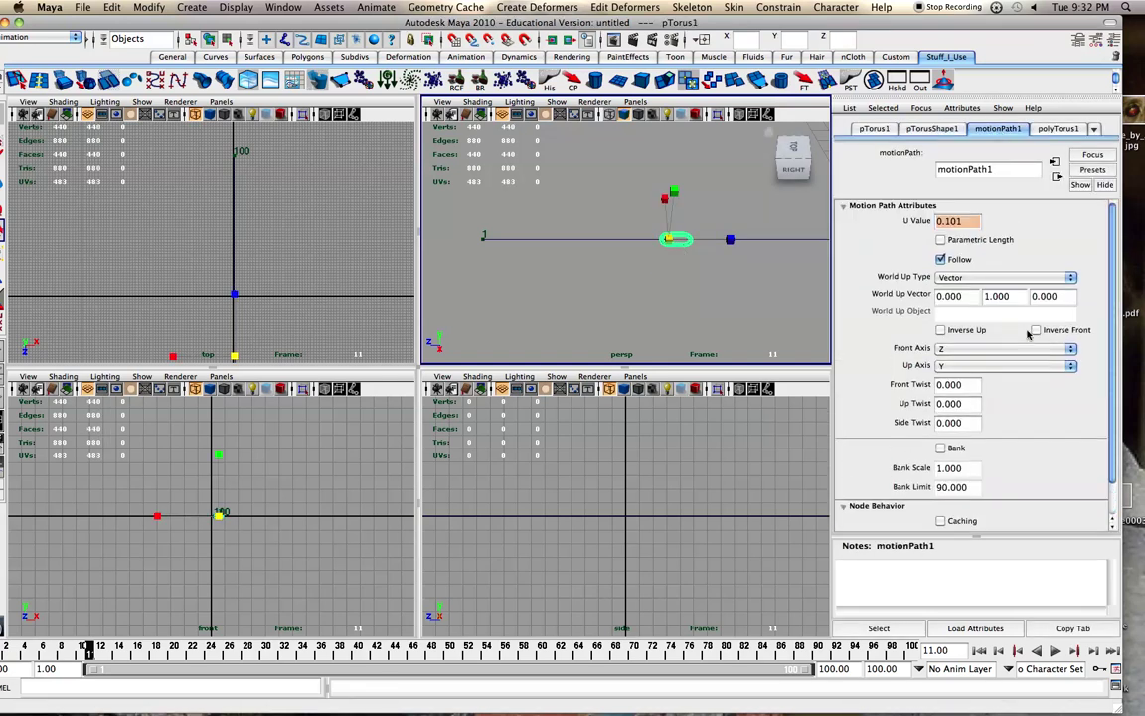
{"action": "left_click", "coordinate": [979, 651]}
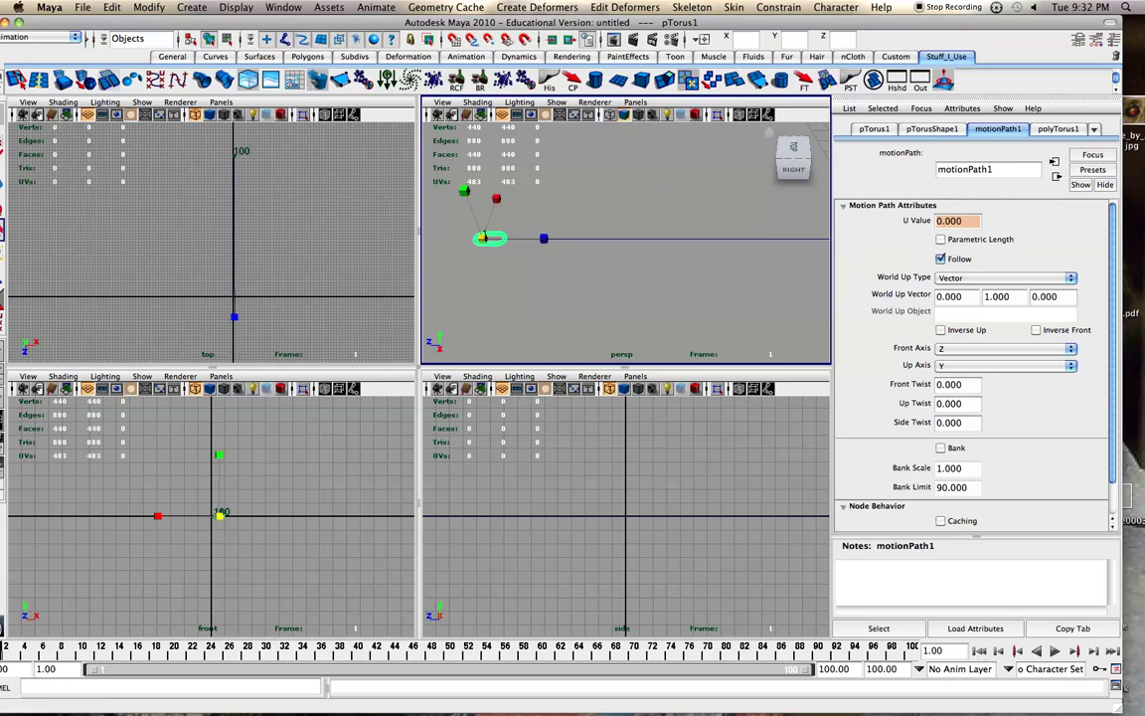
{"action": "right_click", "coordinate": [949, 383]}
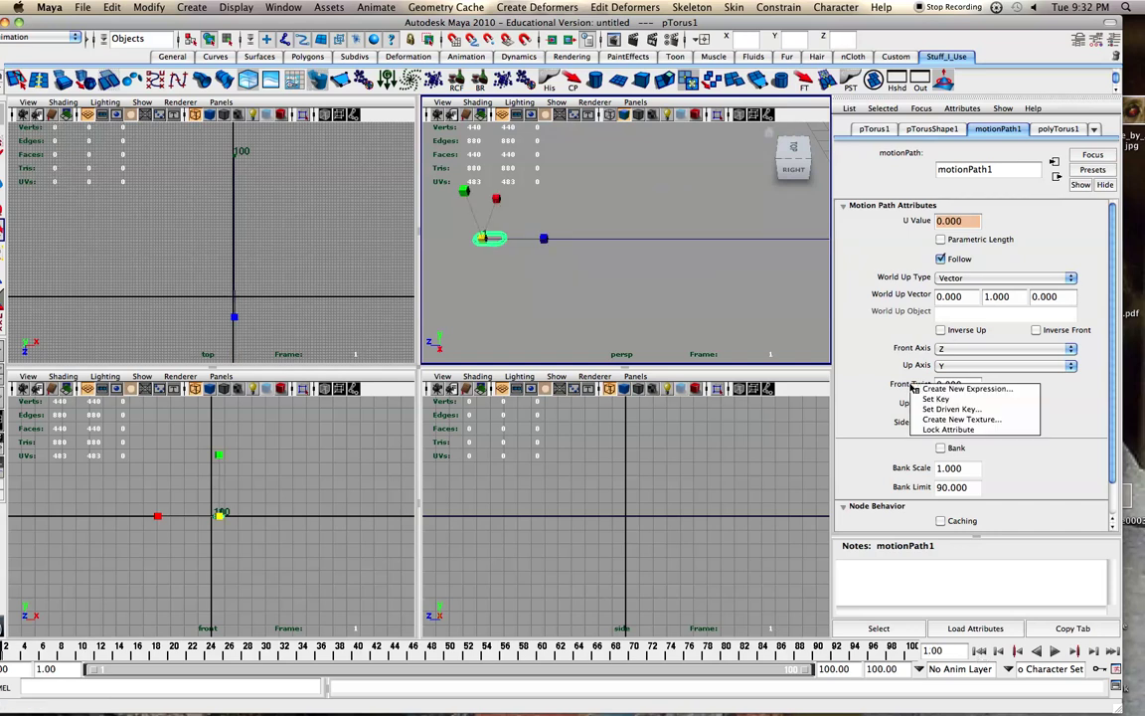
{"action": "left_click", "coordinate": [919, 397]}
Key the motion path's Front Twist at 9000 on frame 100
{"action": "left_click", "coordinate": [911, 651]}
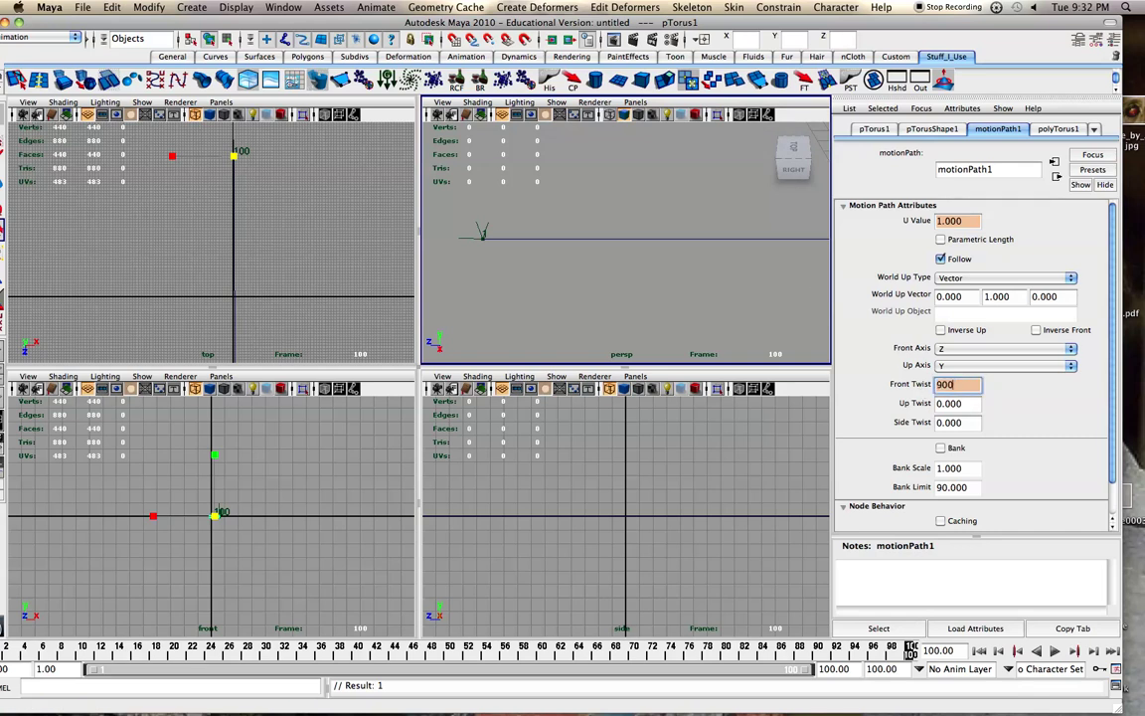
{"action": "right_click", "coordinate": [905, 385]}
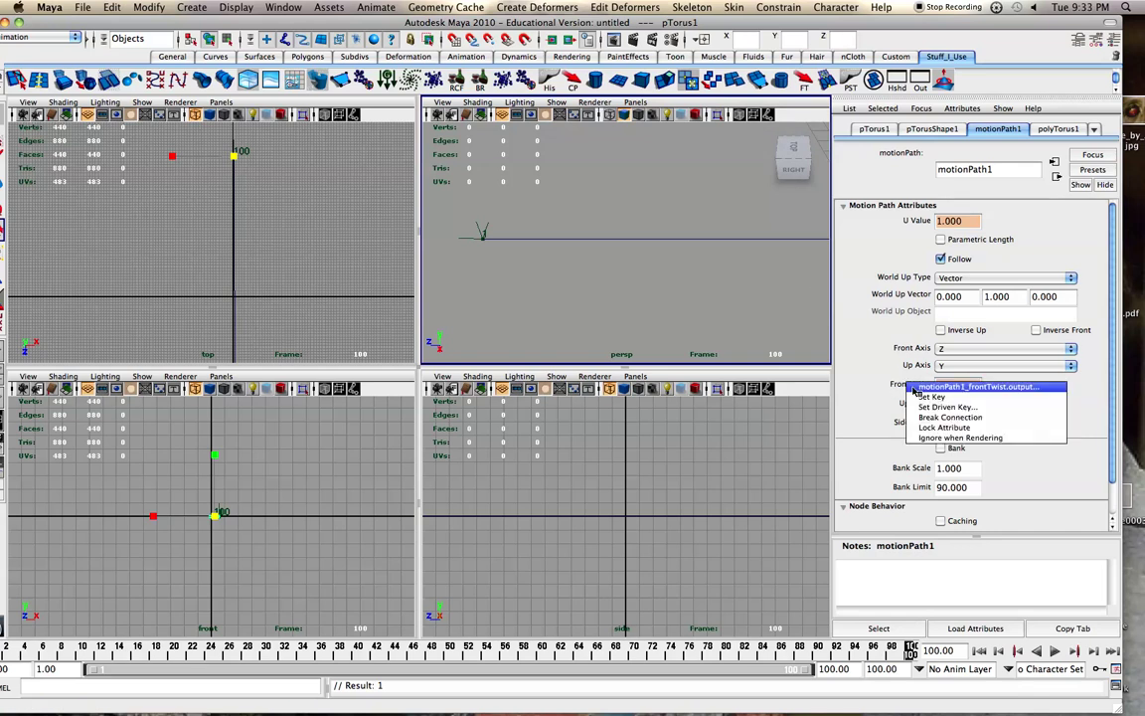
{"action": "left_click", "coordinate": [919, 399]}
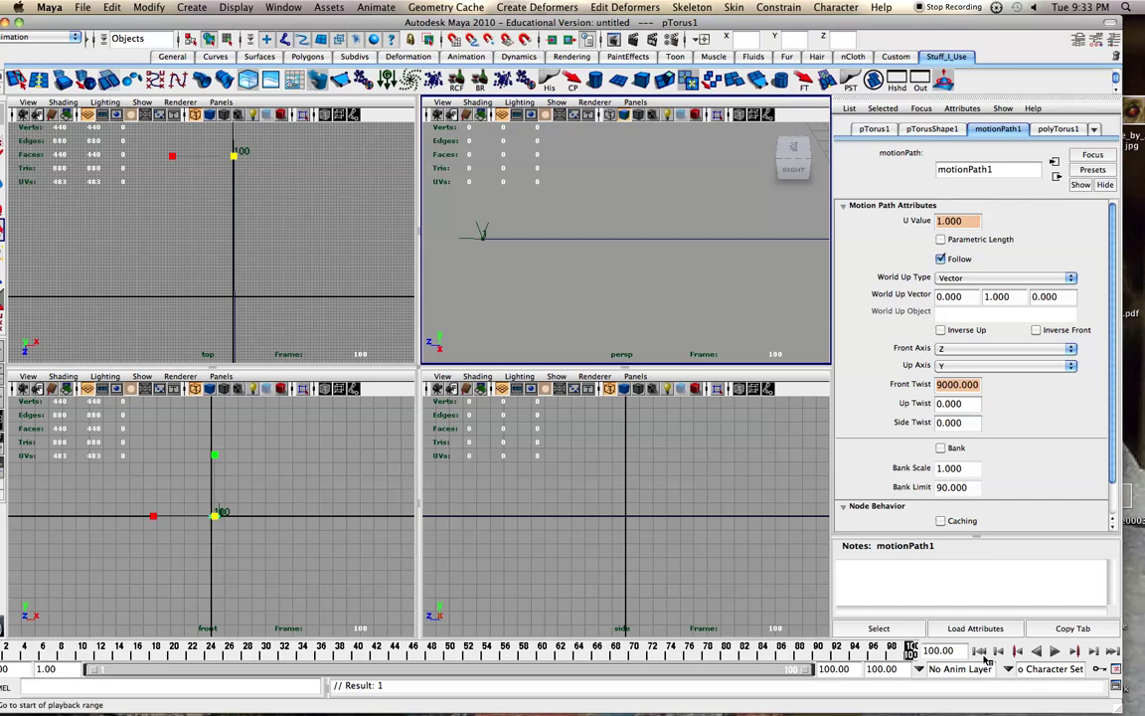
Go through the first ten frames one at a time to check how the chain link rotates along the curve
{"action": "left_click", "coordinate": [1036, 651]}
{"action": "left_click", "coordinate": [1095, 651]}
{"action": "left_click", "coordinate": [1095, 651]}
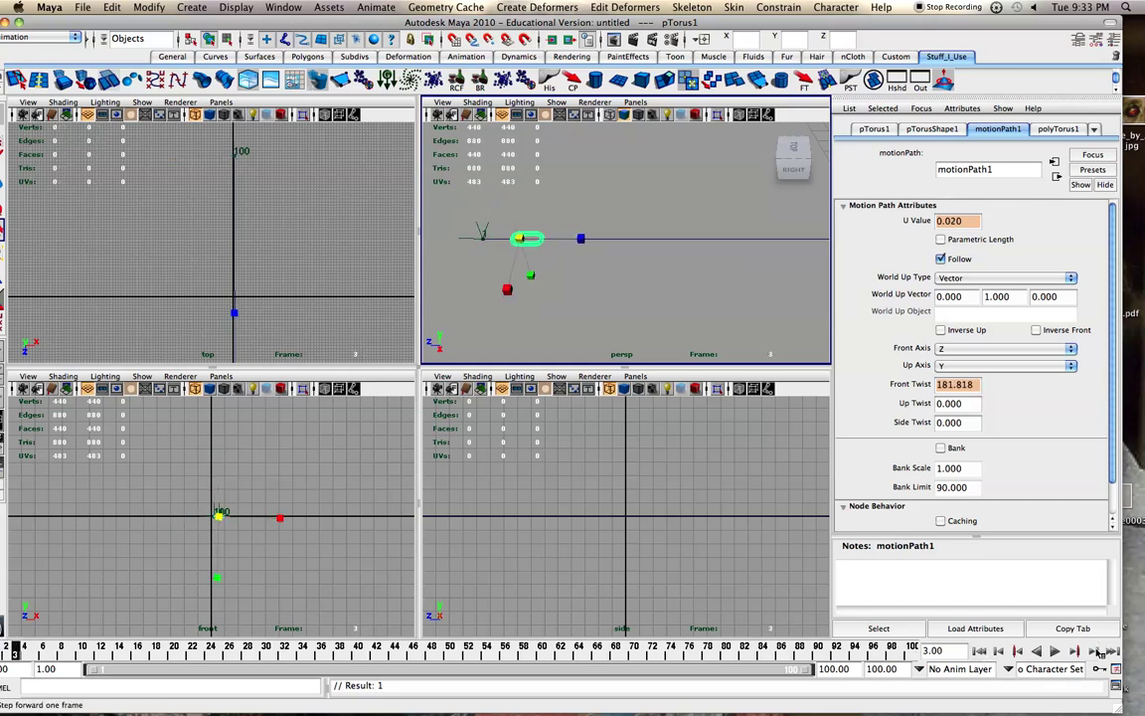
{"action": "left_click", "coordinate": [1095, 651]}
{"action": "left_click", "coordinate": [1095, 651]}
{"action": "left_click", "coordinate": [1095, 651]}
{"action": "left_click", "coordinate": [1095, 651]}
{"action": "left_click", "coordinate": [1096, 651]}
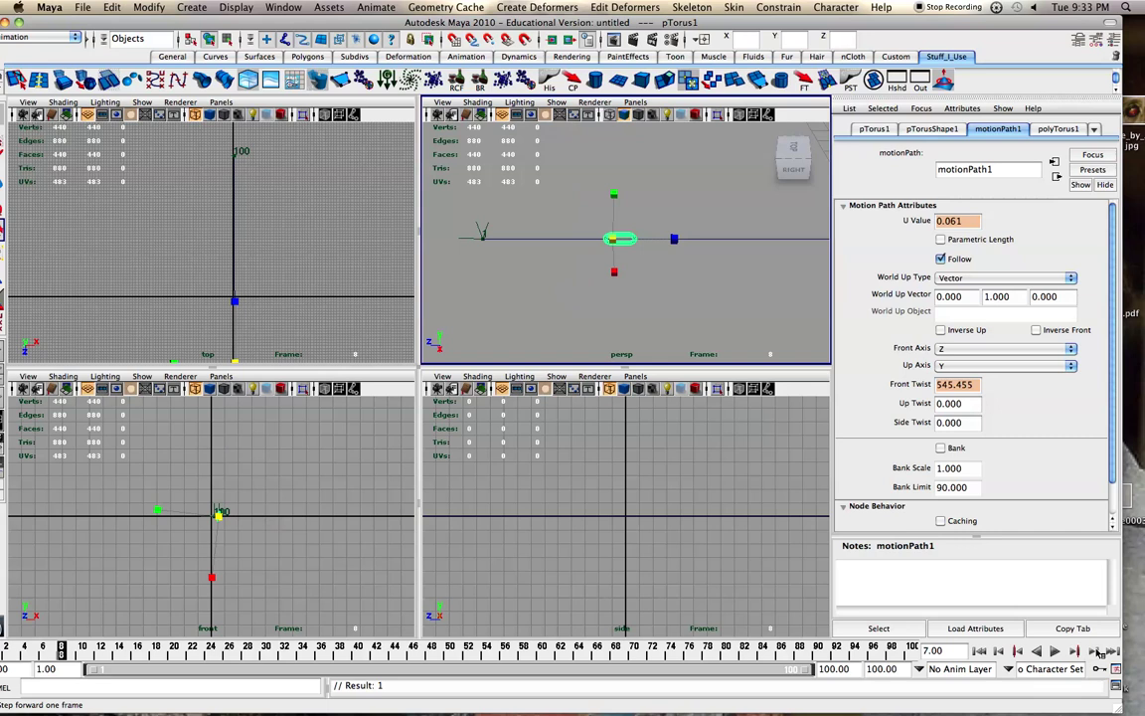
{"action": "left_click", "coordinate": [1096, 651]}
{"action": "left_click", "coordinate": [1095, 651]}
{"action": "left_click_drag", "start_coordinate": [685, 223], "coordinate": [678, 275], "text": "alt"}
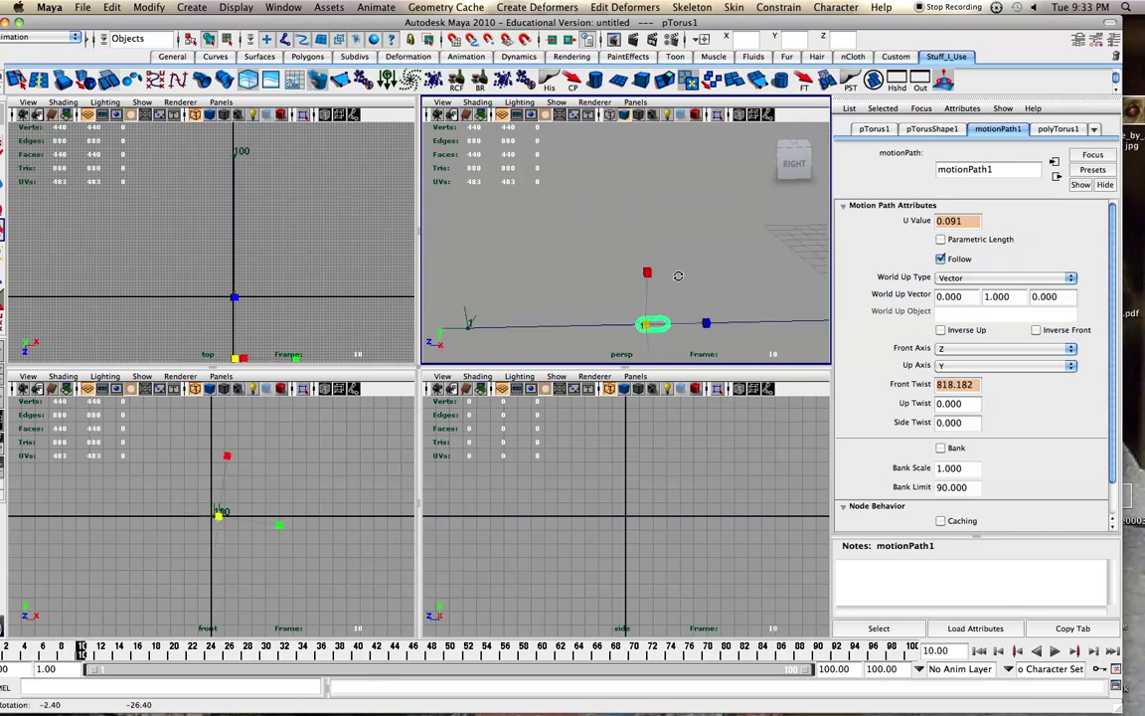
At frame 1, set up an animation snapshot for the chain link from time 1 to 100, increment 1, updating on demand
{"action": "left_click", "coordinate": [753, 296]}
{"action": "left_click", "coordinate": [979, 650]}
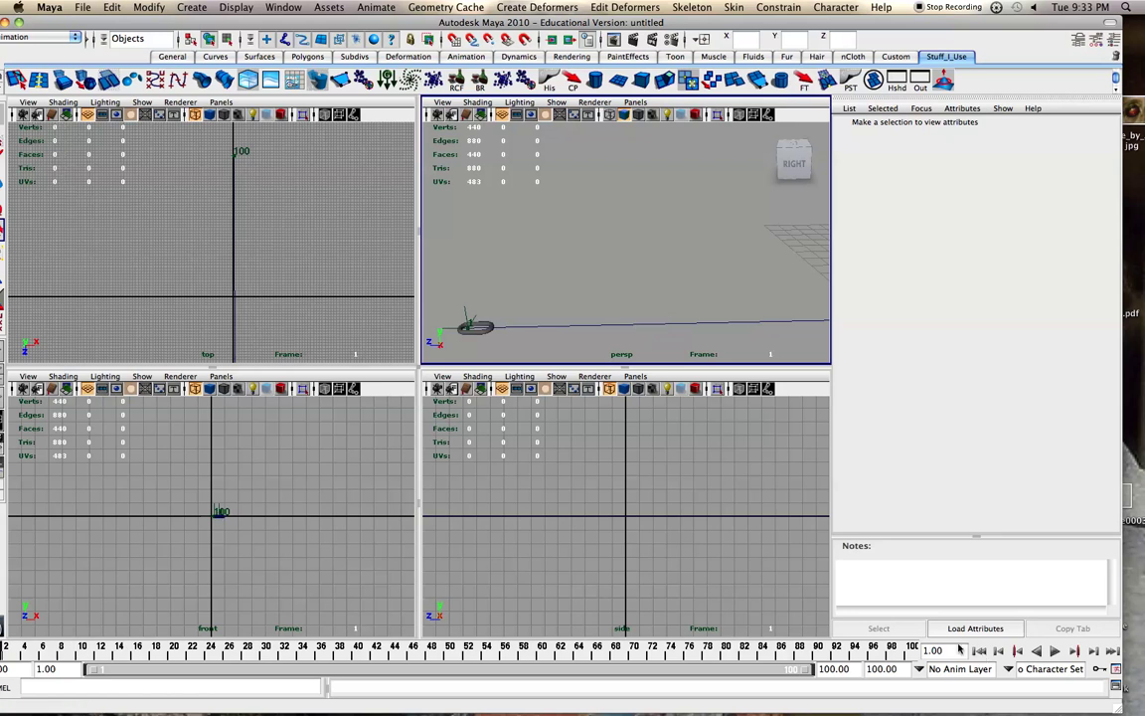
{"action": "left_click", "coordinate": [469, 326]}
{"action": "left_click", "coordinate": [405, 7]}
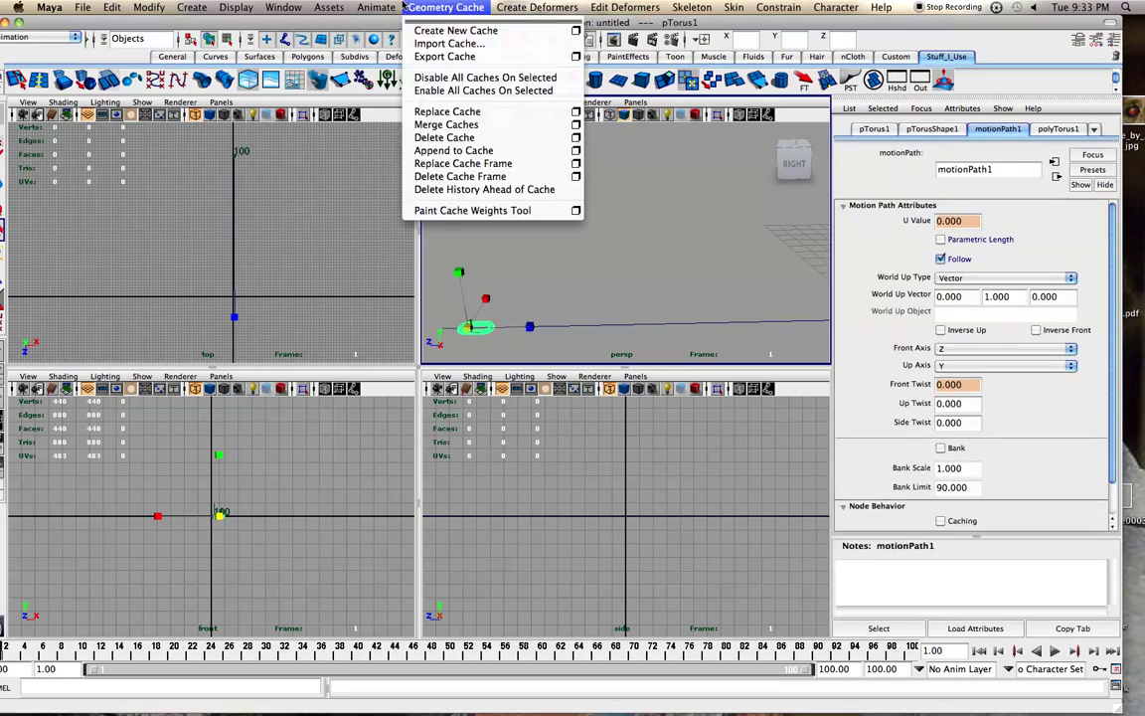
{"action": "mouse_move", "coordinate": [392, 5]}
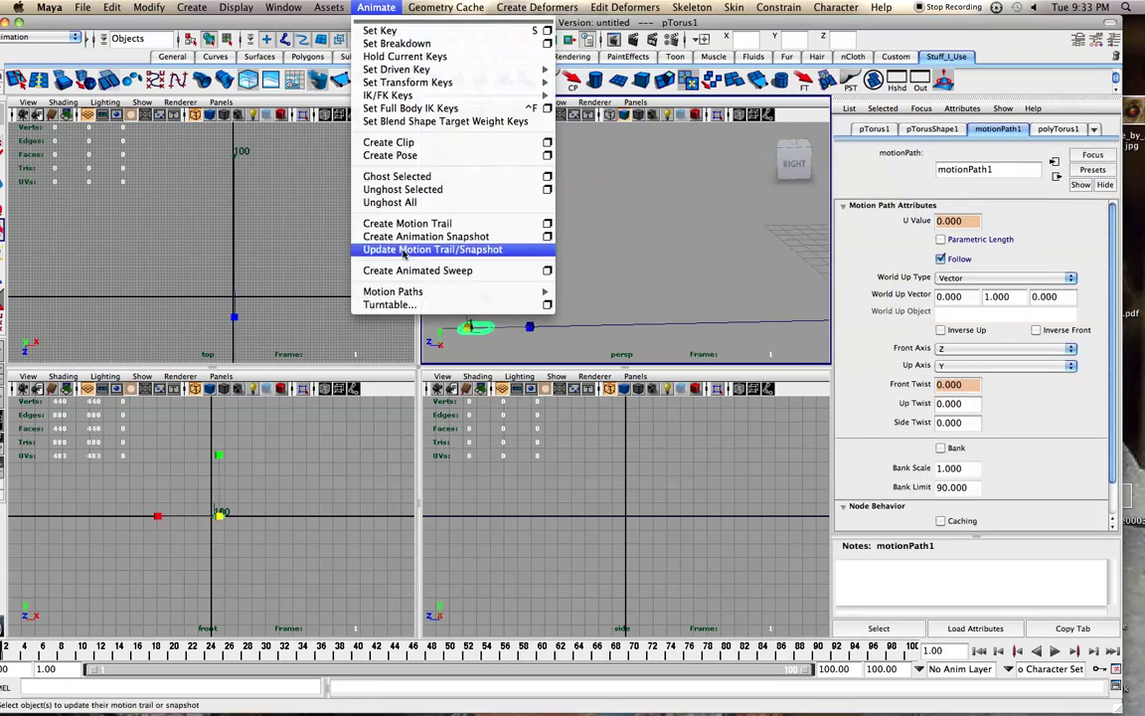
{"action": "left_click", "coordinate": [547, 237]}
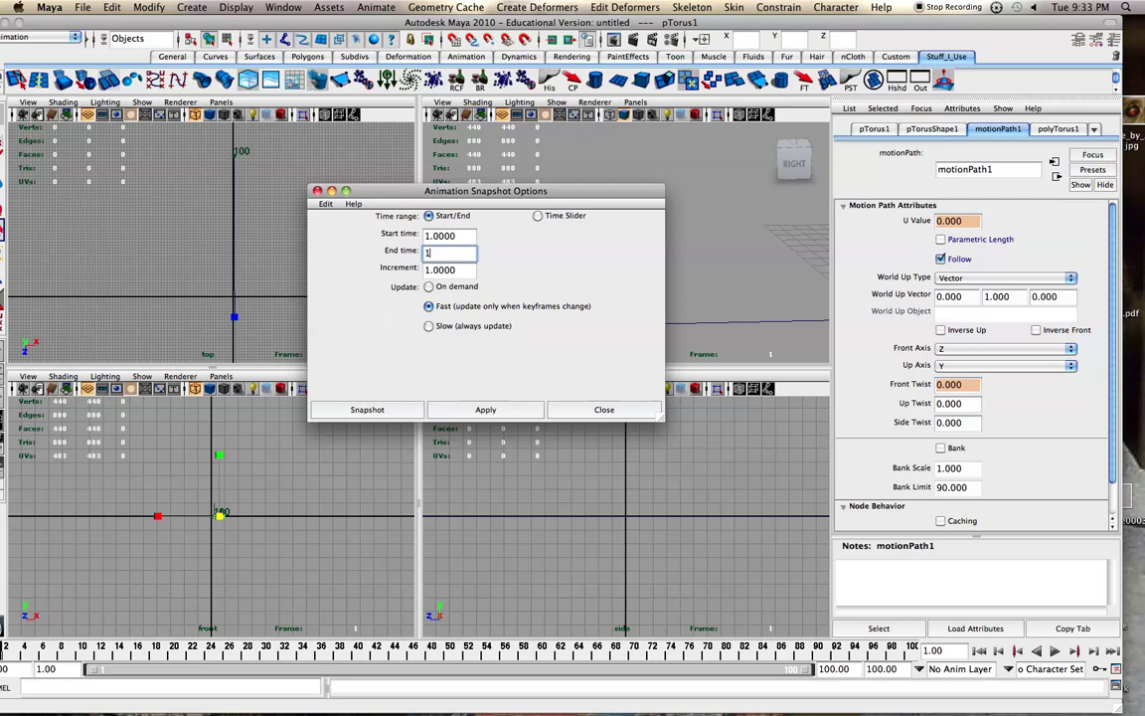
{"action": "left_click", "coordinate": [563, 284]}
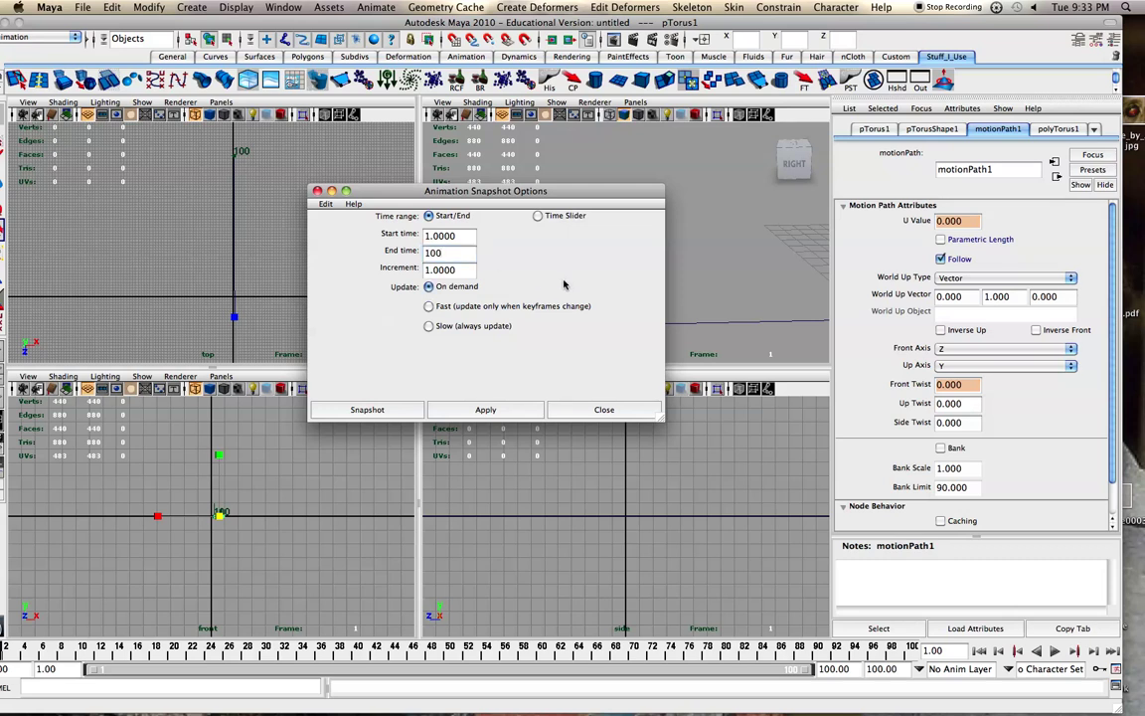
Create the animation snapshot of the chain link to duplicate it along the whole curve
{"action": "key", "text": "ctrl+z"}
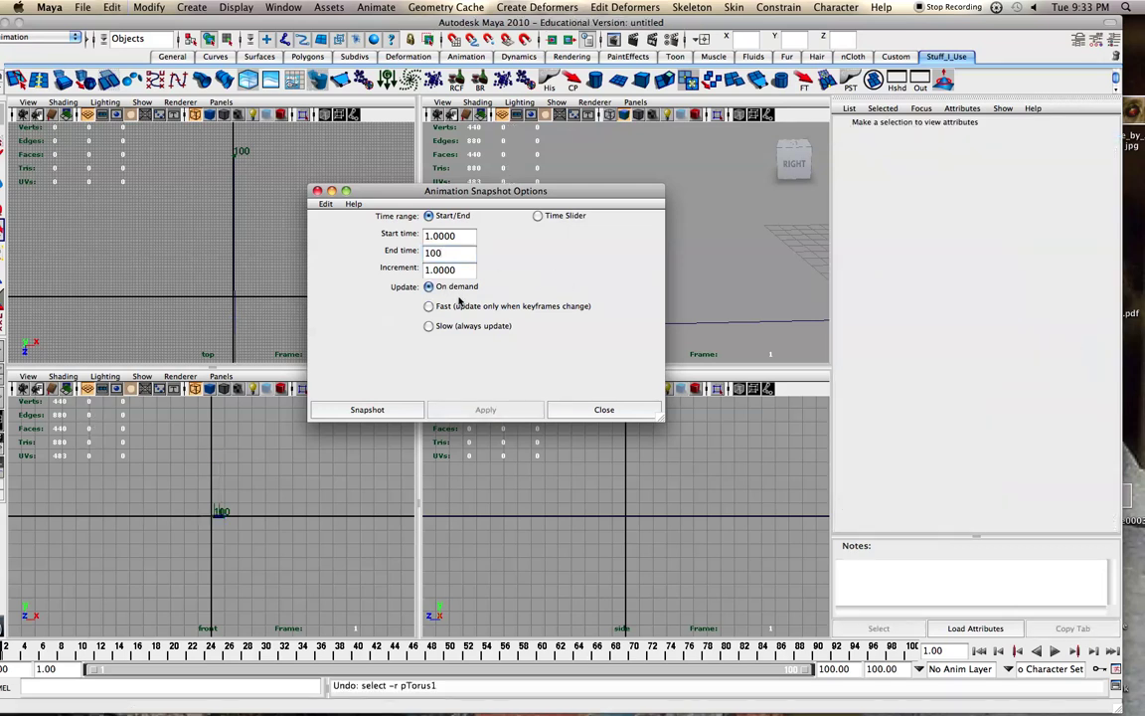
{"action": "left_click_drag", "start_coordinate": [393, 193], "coordinate": [400, 343]}
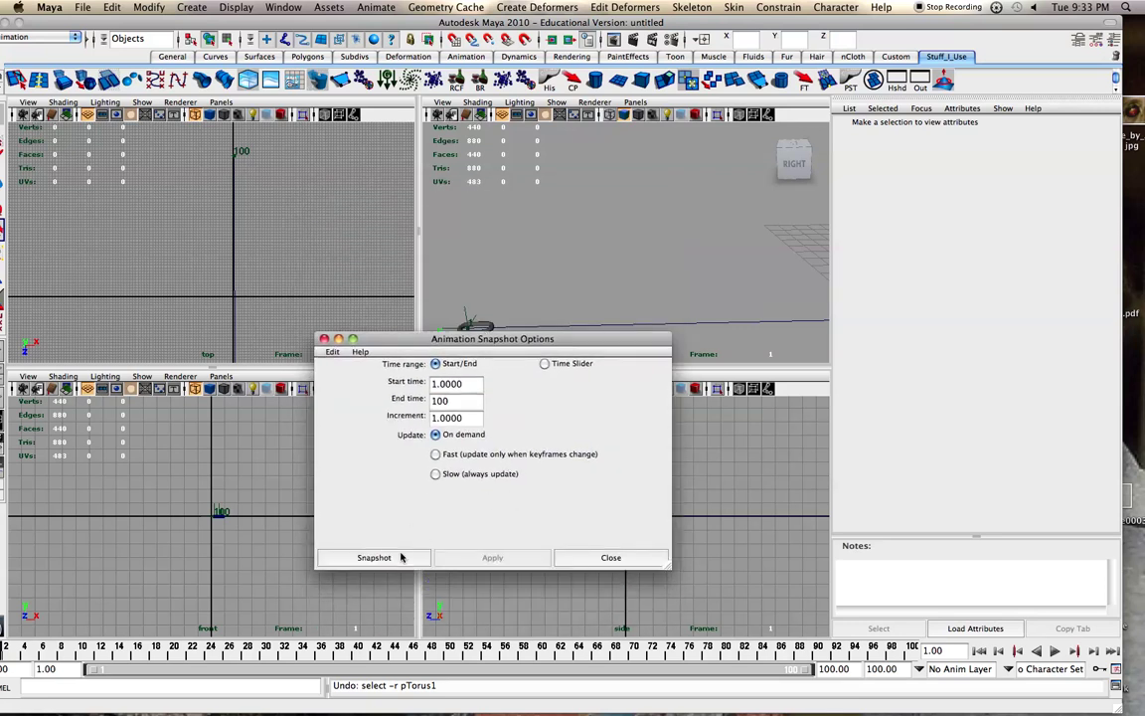
{"action": "left_click", "coordinate": [387, 559]}
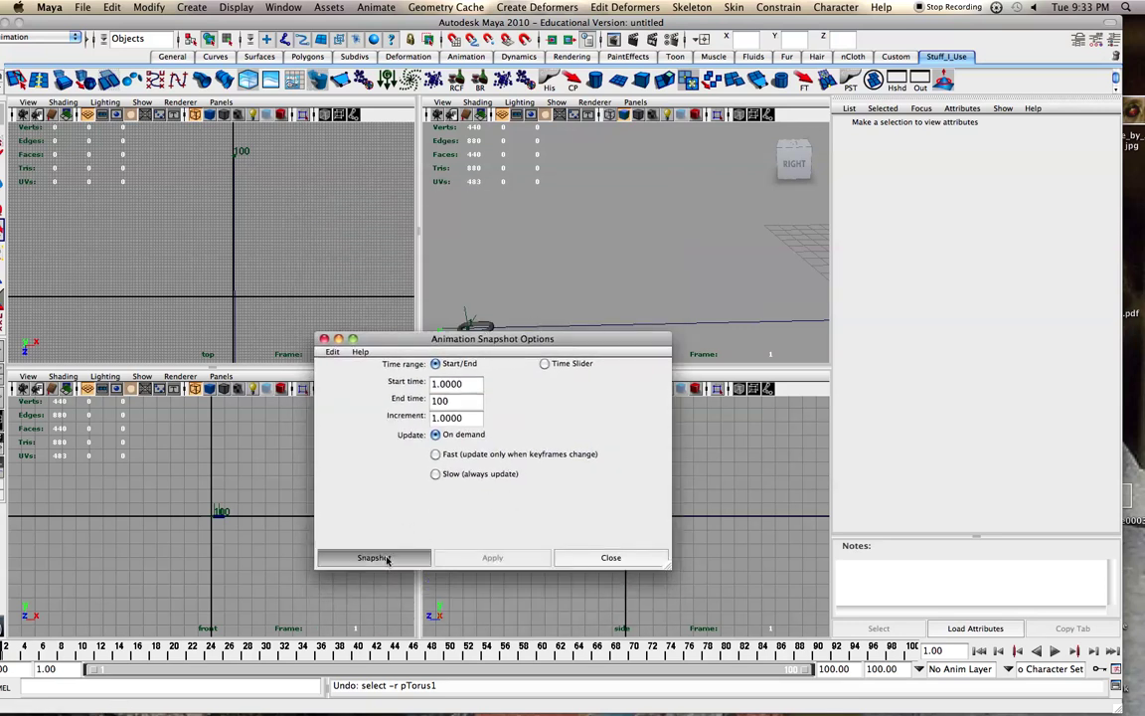
{"action": "left_click", "coordinate": [482, 326]}
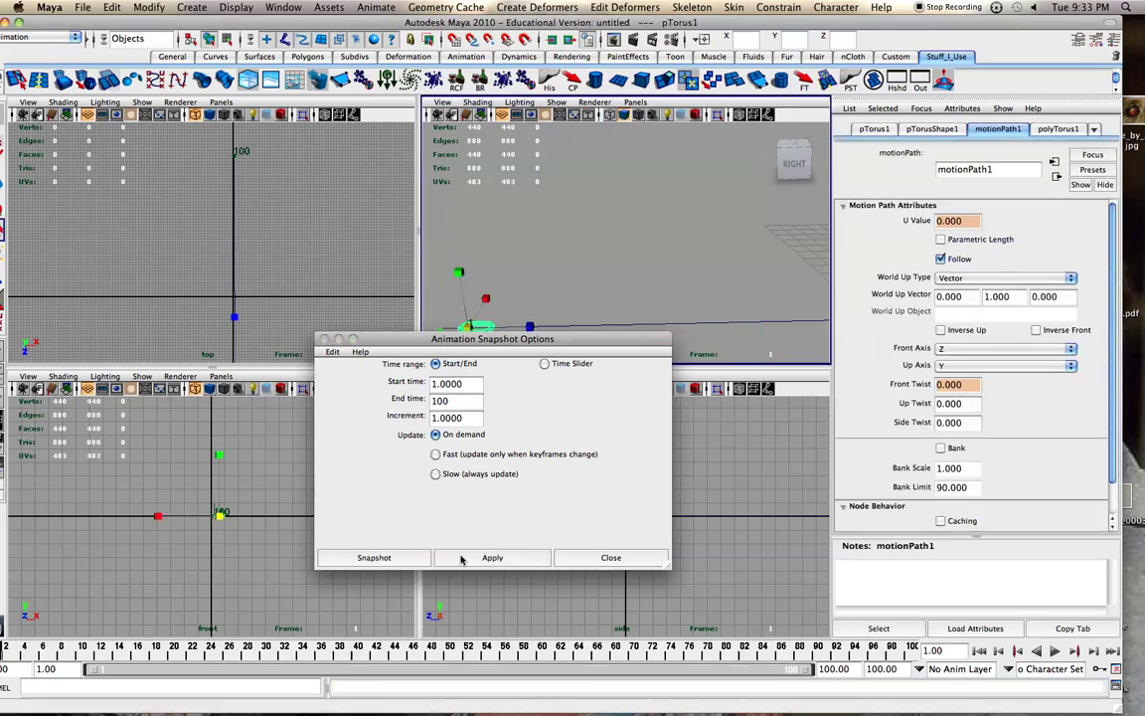
{"action": "left_click", "coordinate": [393, 558]}
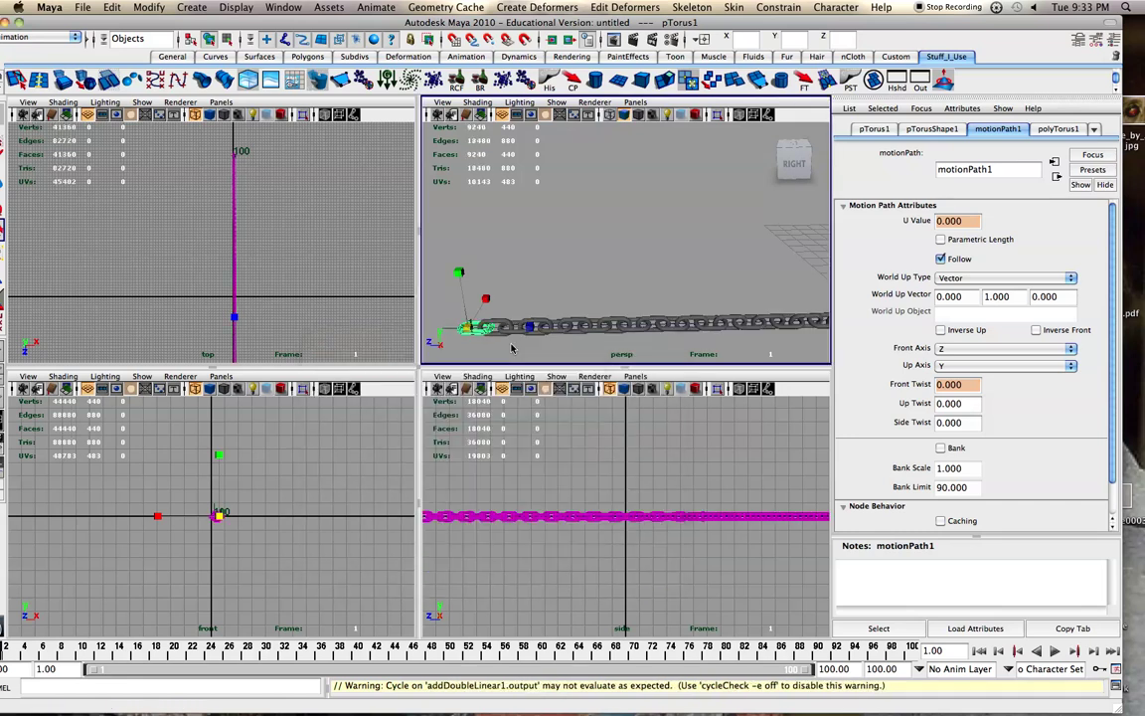
Examine the chain from several angles and select individual links near its start to check that they are separate objects
{"action": "left_click", "coordinate": [562, 207]}
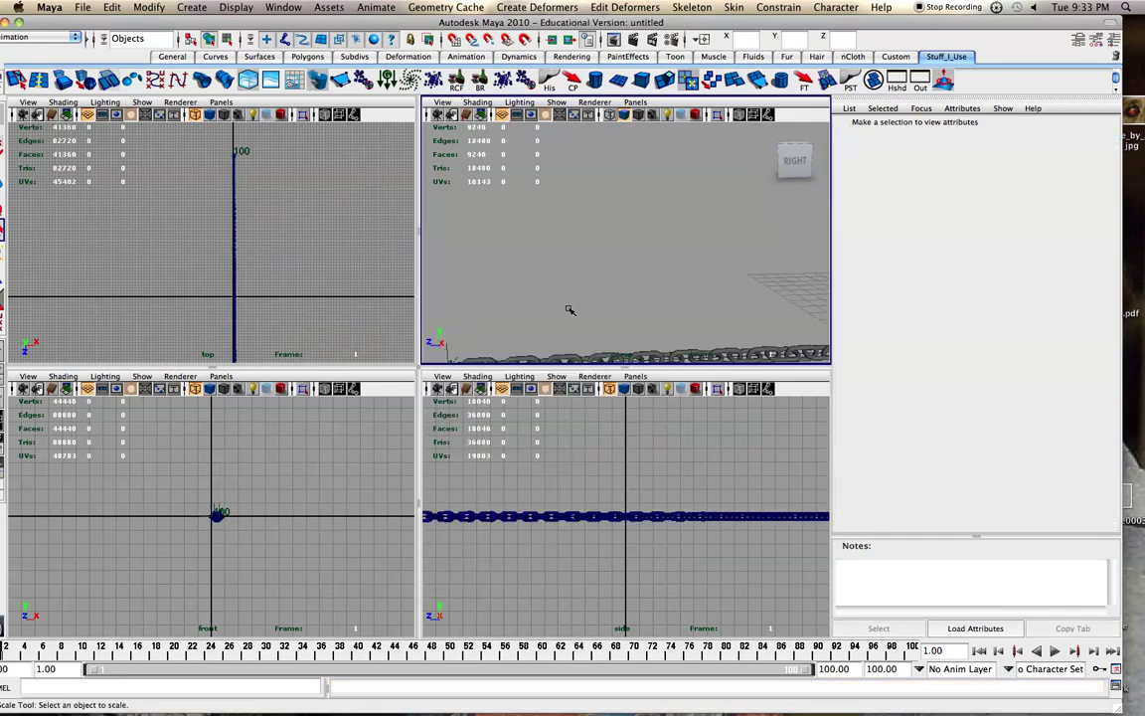
{"action": "left_click_drag", "start_coordinate": [600, 218], "coordinate": [560, 309], "text": "alt"}
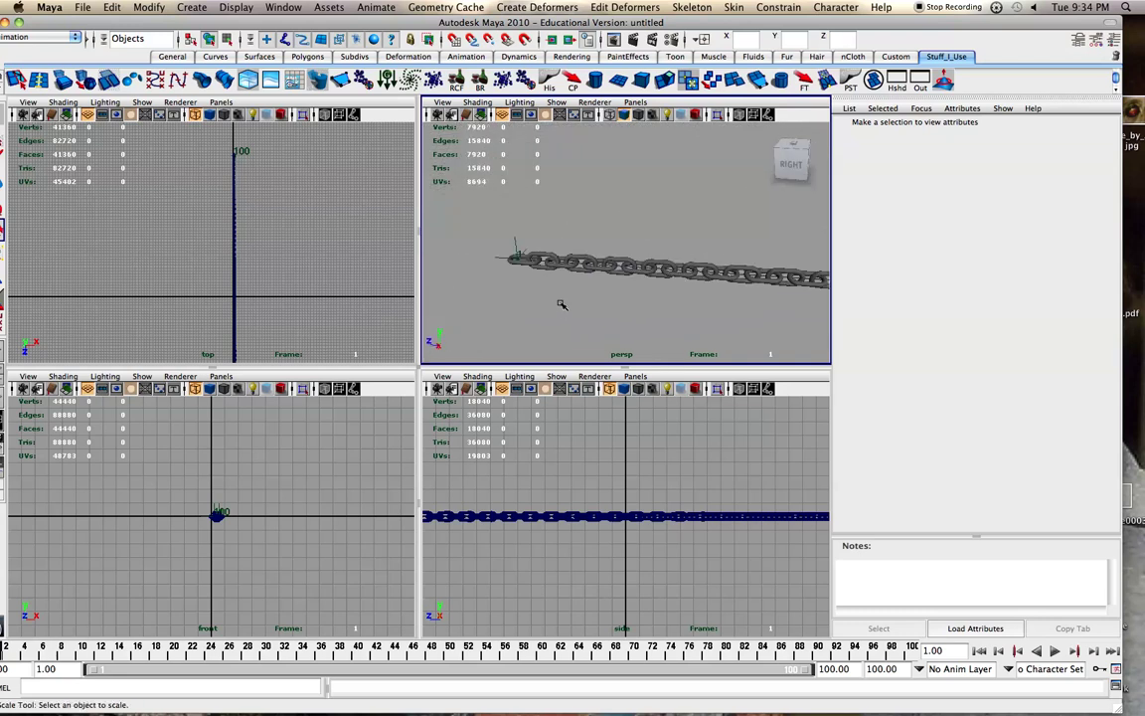
{"action": "middle_click_drag", "start_coordinate": [562, 307], "coordinate": [549, 334], "text": "alt"}
{"action": "left_click_drag", "start_coordinate": [549, 335], "coordinate": [673, 284], "text": "alt"}
{"action": "middle_click_drag", "start_coordinate": [502, 295], "coordinate": [603, 292], "text": "alt"}
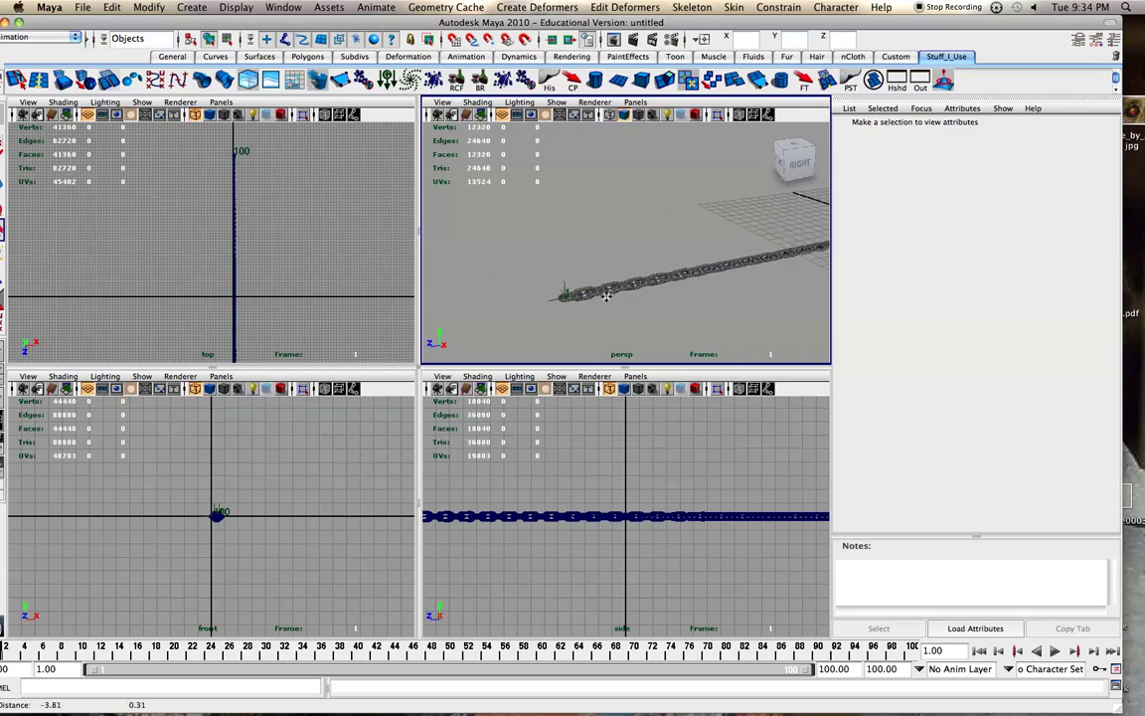
{"action": "scroll", "coordinate": [603, 293], "scroll_direction": "up", "scroll_amount": 3}
{"action": "left_click", "coordinate": [606, 312]}
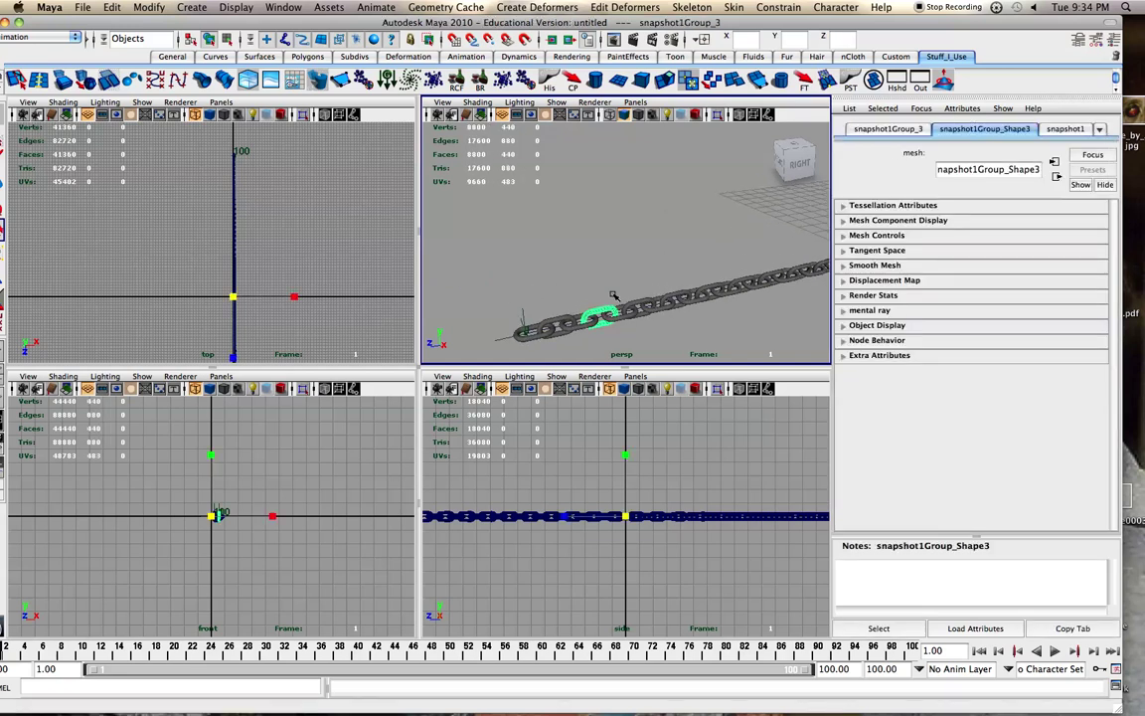
{"action": "left_click", "coordinate": [602, 296]}
{"action": "left_click", "coordinate": [528, 330]}
{"action": "left_click", "coordinate": [531, 331]}
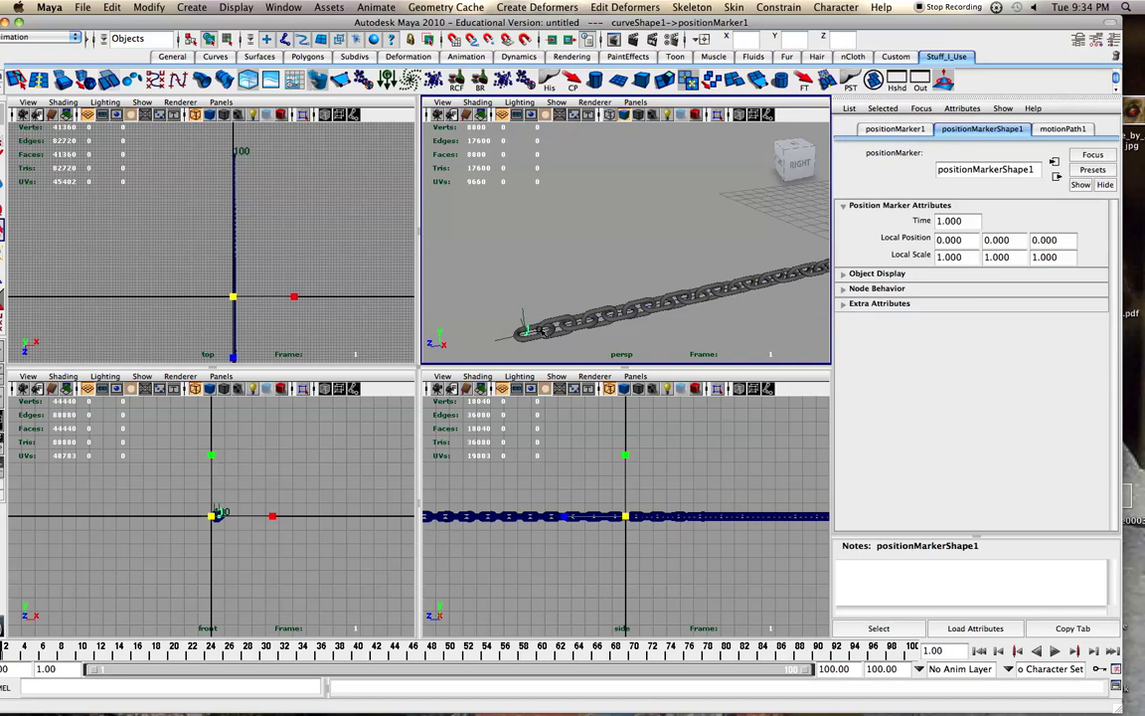
{"action": "left_click", "coordinate": [544, 331]}
{"action": "left_click_drag", "start_coordinate": [544, 331], "coordinate": [565, 305], "text": "alt"}
Select snapshot1Group in the Outliner and delete its construction history
{"action": "left_click_drag", "start_coordinate": [414, 19], "coordinate": [483, 20]}
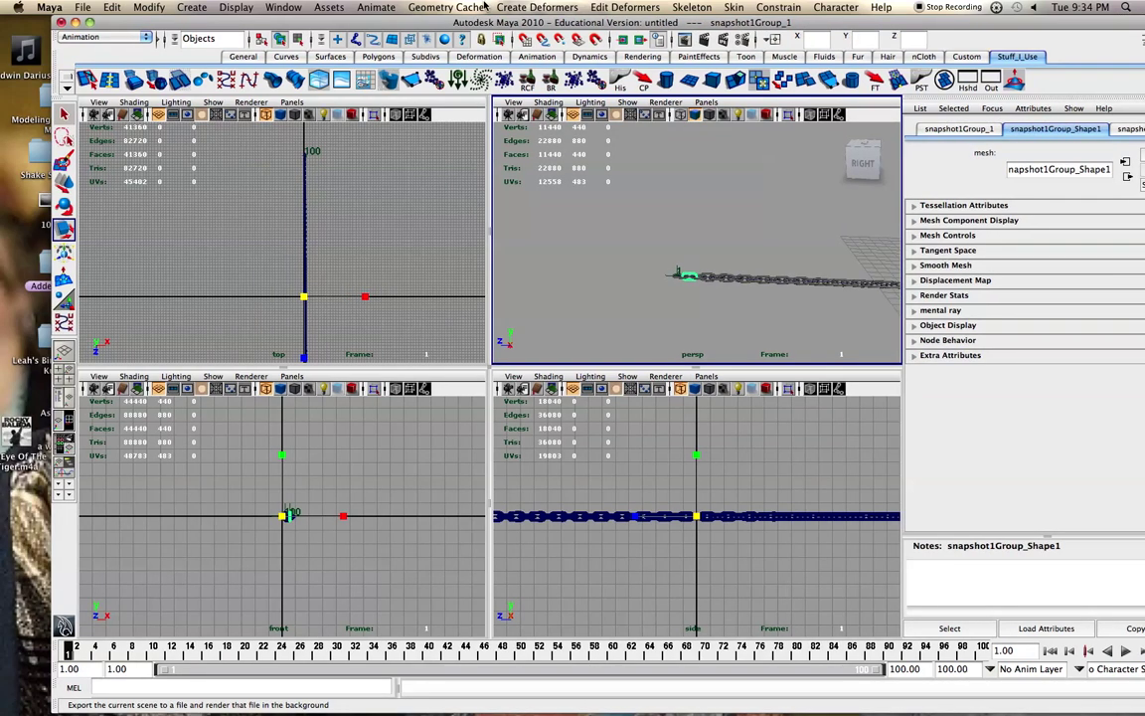
{"action": "left_click", "coordinate": [990, 84]}
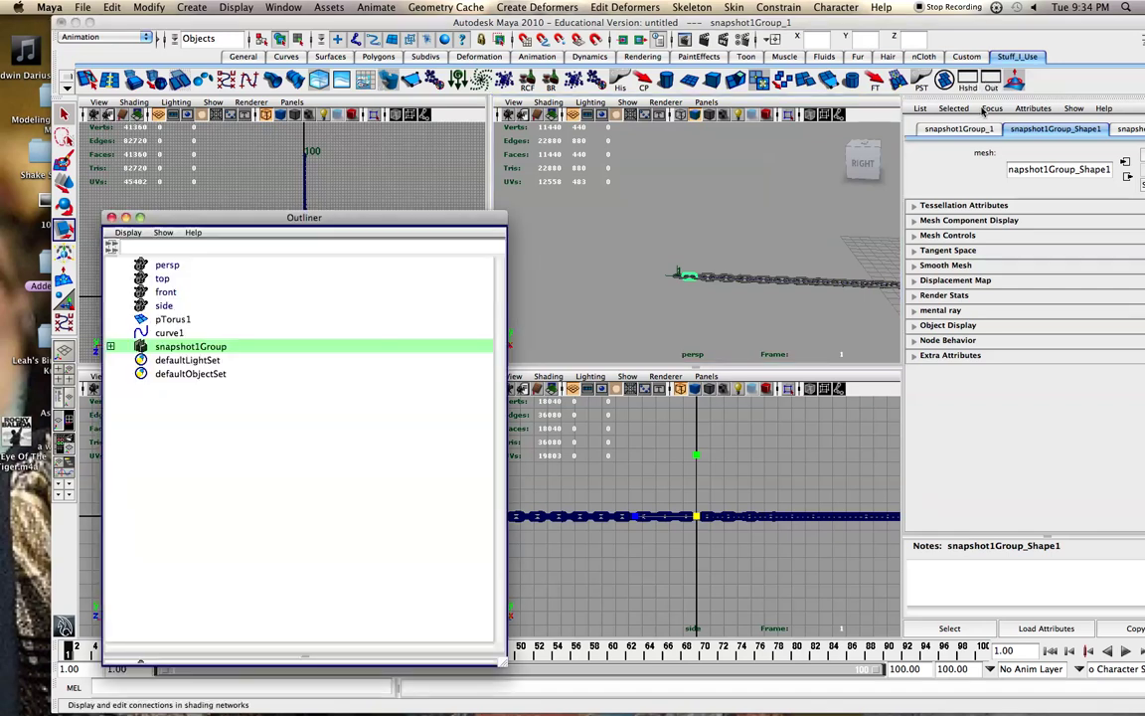
{"action": "left_click", "coordinate": [177, 347]}
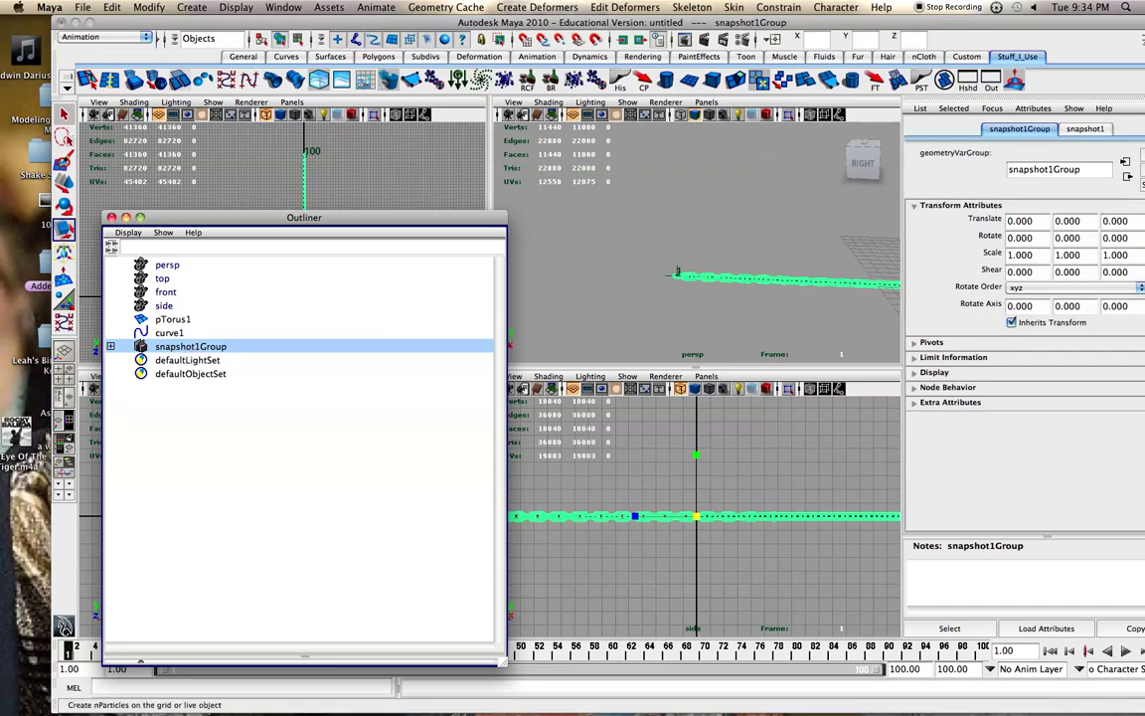
{"action": "left_click_drag", "start_coordinate": [443, 19], "coordinate": [425, 9]}
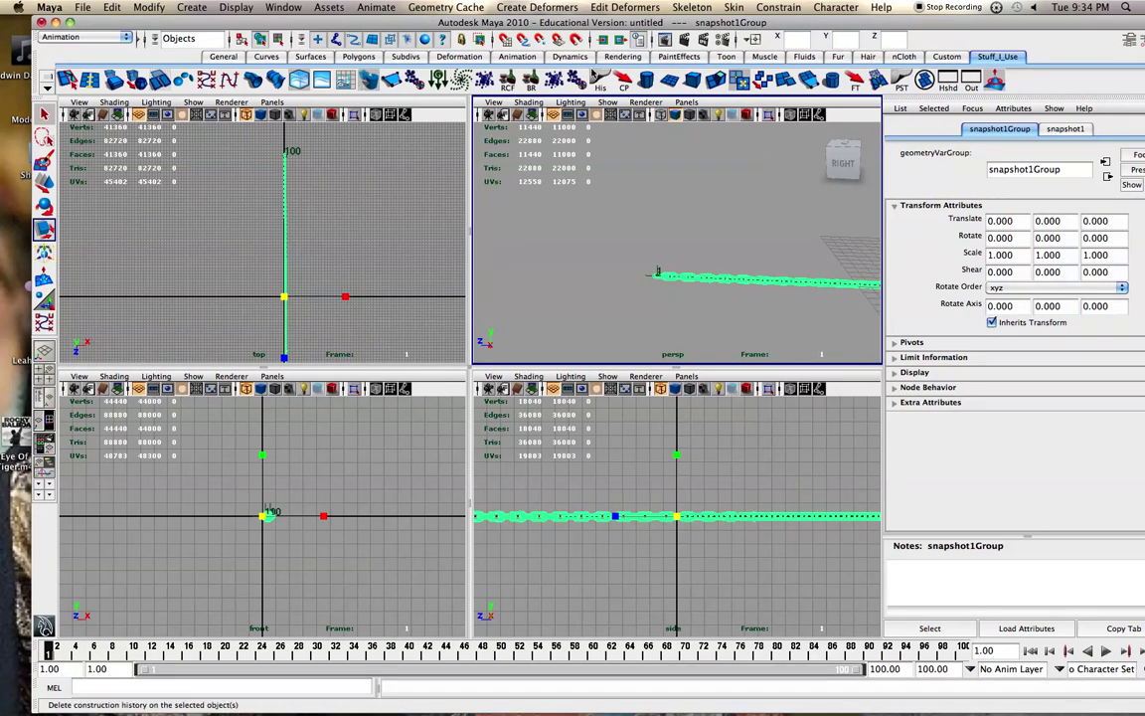
Select a single link near the chain's start and examine the chain along its length
{"action": "left_click", "coordinate": [661, 270]}
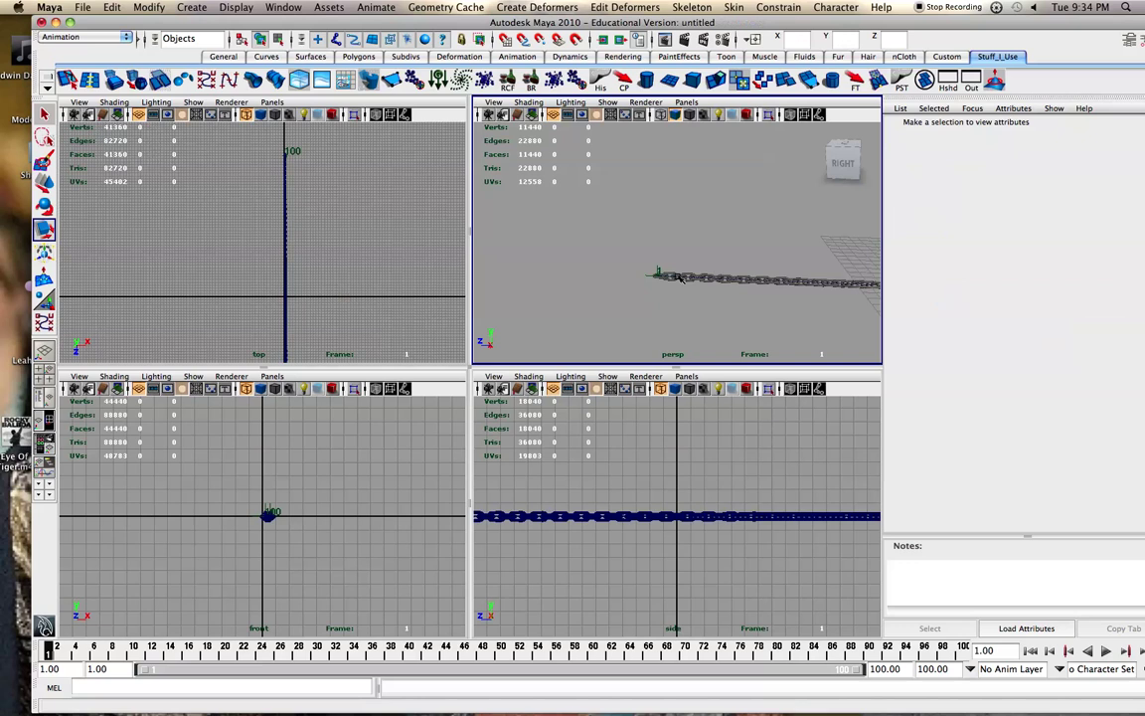
{"action": "left_click", "coordinate": [661, 271]}
{"action": "scroll", "coordinate": [686, 283], "scroll_direction": "up", "scroll_amount": 3}
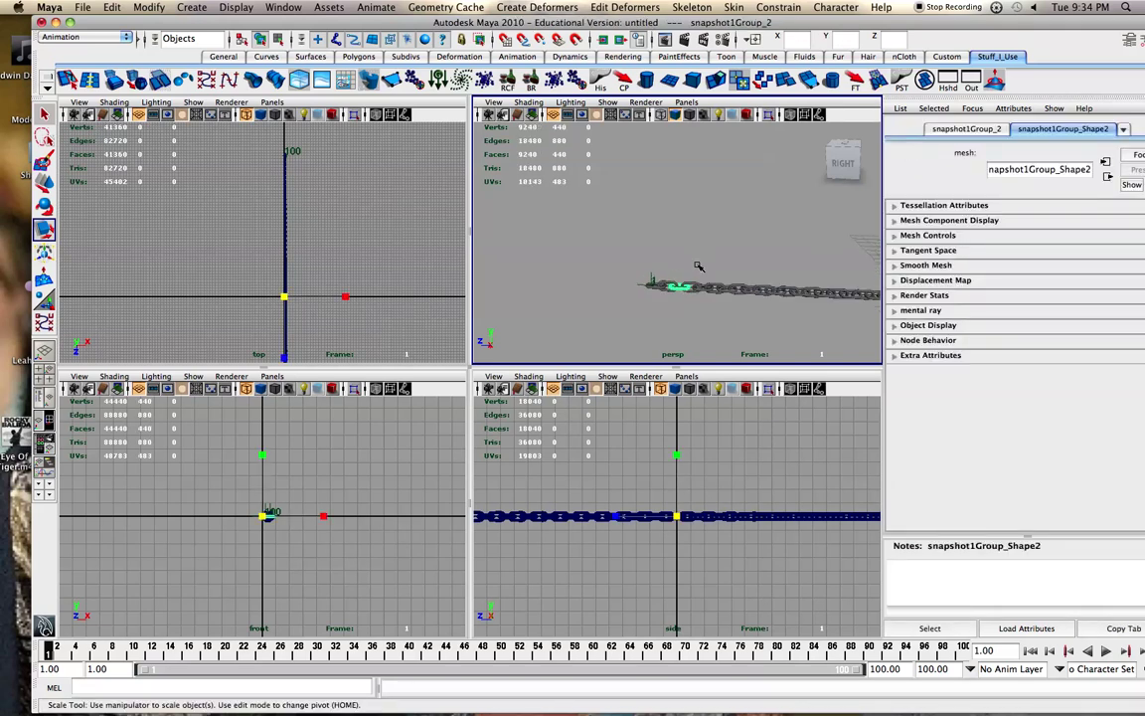
{"action": "left_click_drag", "start_coordinate": [700, 306], "coordinate": [779, 321], "text": "alt"}
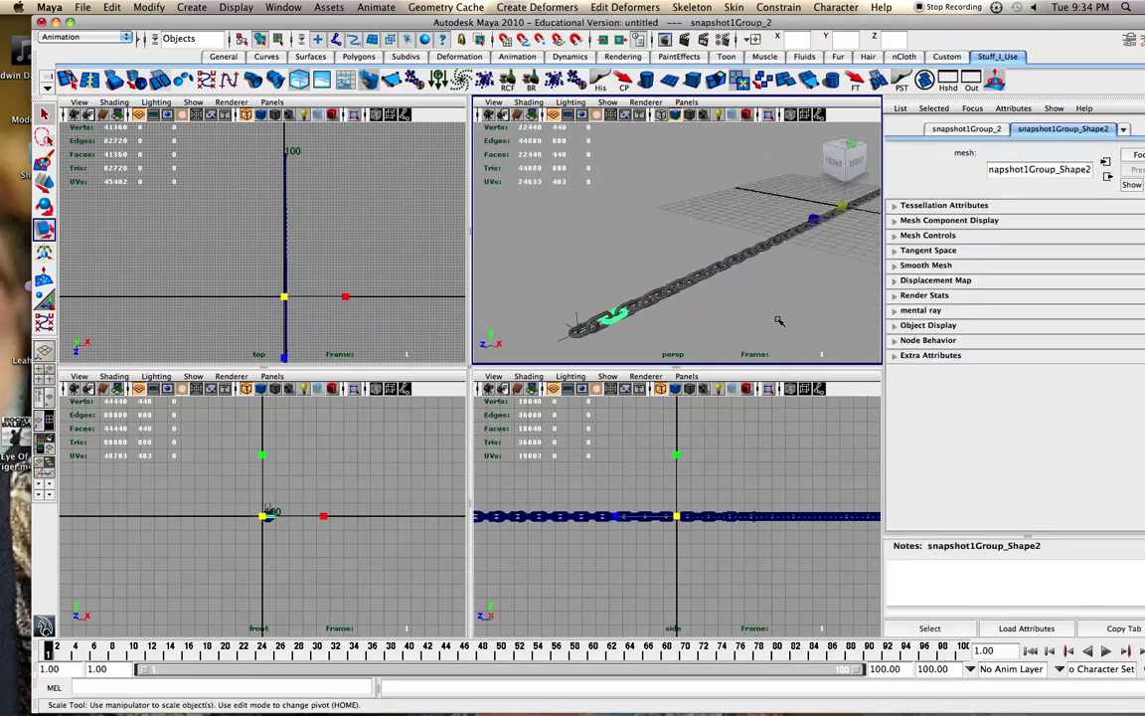